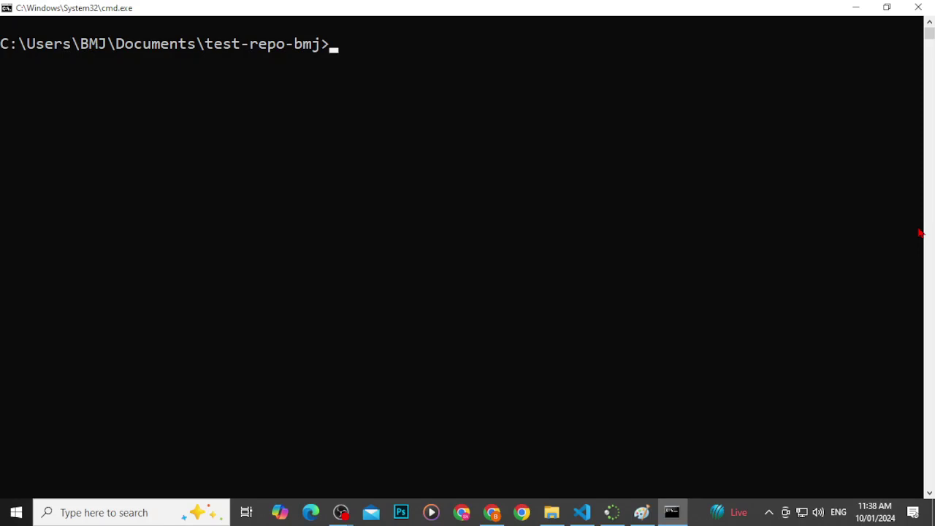
Step: Run git init in test-repo-bmj and copy the new repository's path from the output
{"action": "type", "text": "git init"}
{"action": "key", "text": "Return"}
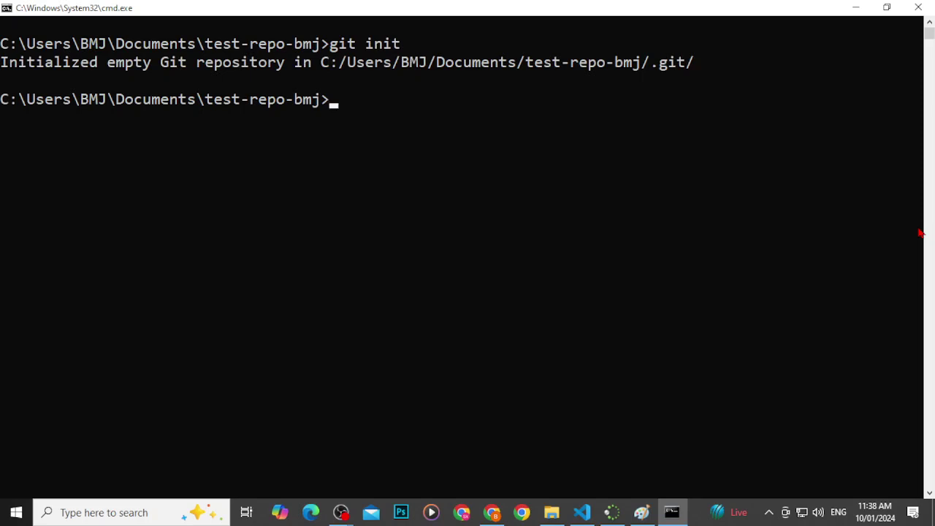
{"action": "left_click_drag", "start_coordinate": [162, 64], "coordinate": [595, 72]}
{"action": "right_click", "coordinate": [457, 117]}
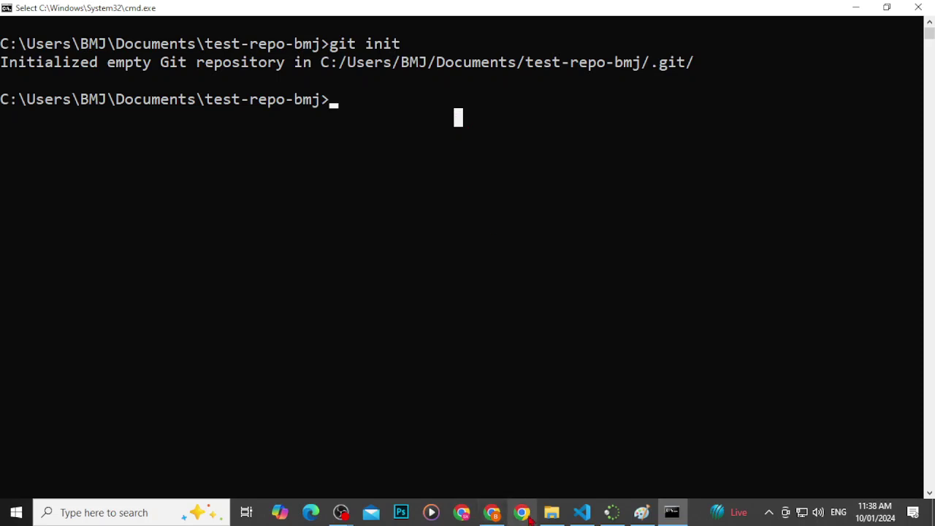
{"action": "left_click", "coordinate": [551, 512]}
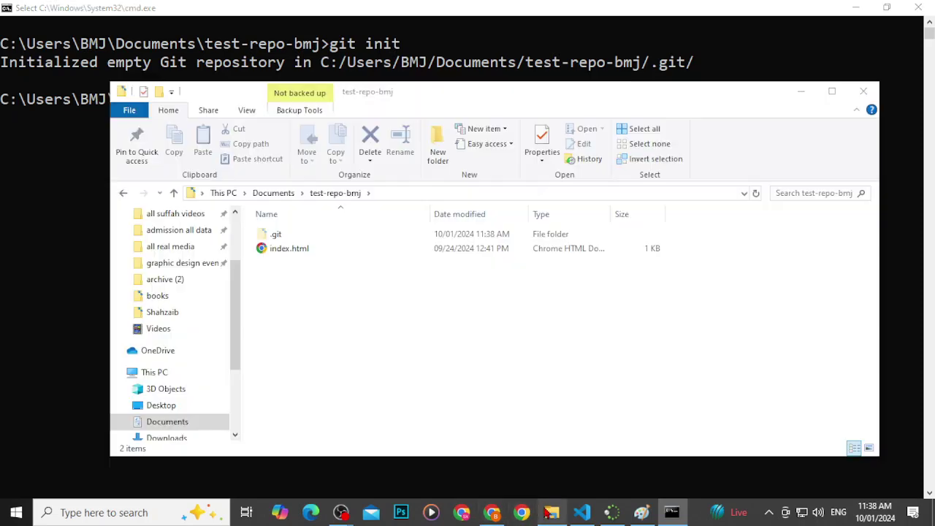
{"action": "double_click", "coordinate": [271, 239]}
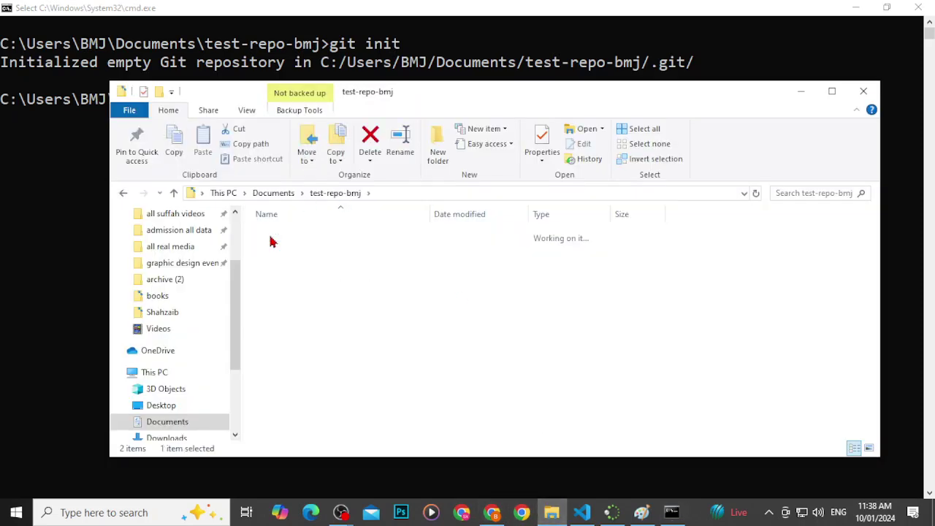
{"action": "double_click", "coordinate": [280, 265]}
{"action": "double_click", "coordinate": [278, 249]}
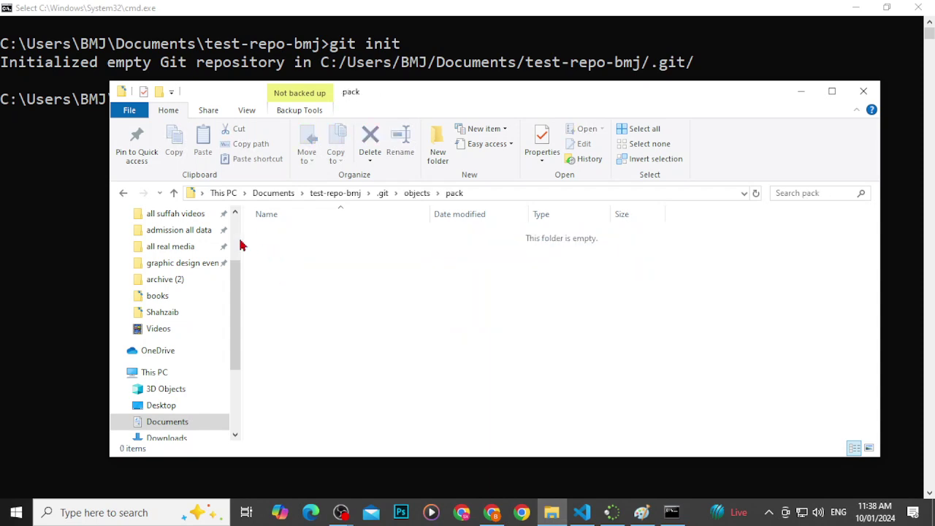
{"action": "left_click", "coordinate": [123, 193]}
{"action": "left_click", "coordinate": [123, 193]}
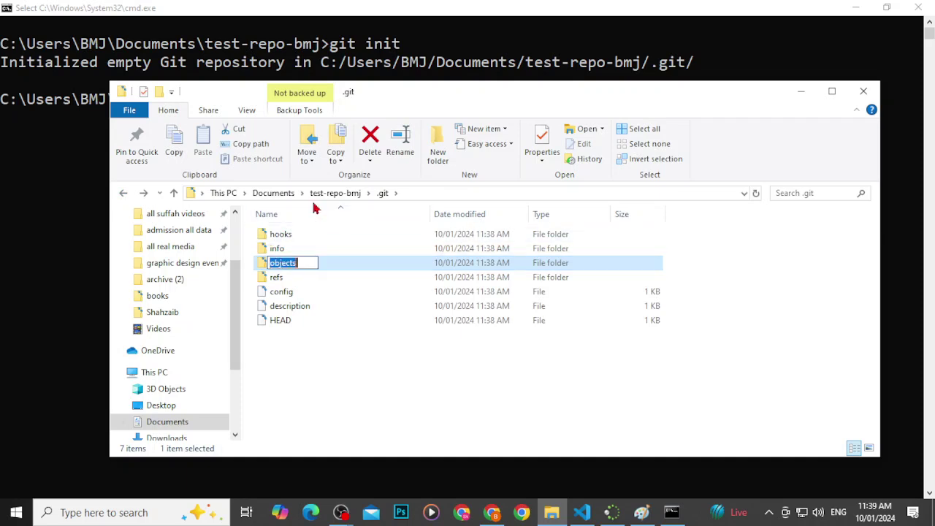
{"action": "left_click", "coordinate": [335, 194]}
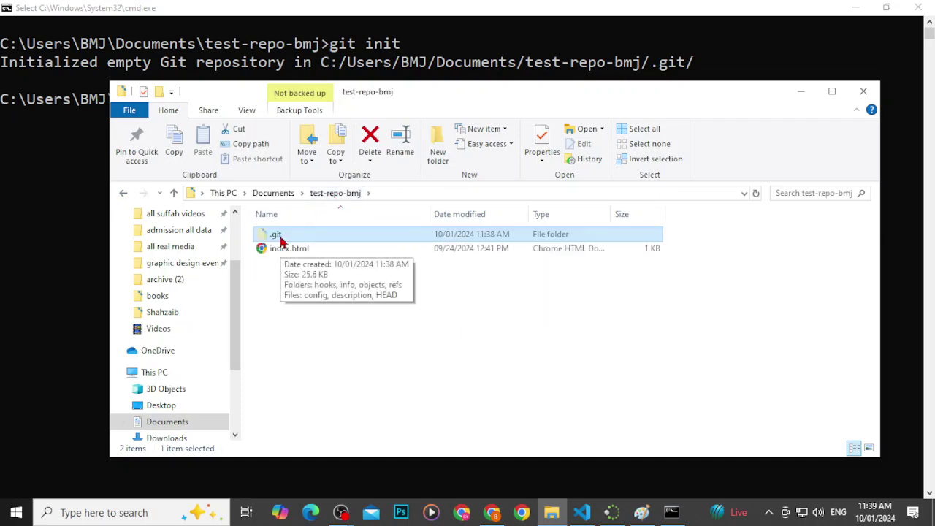
Step: Clear the Command Prompt console, falling back to cls after clear
{"action": "left_click", "coordinate": [672, 512]}
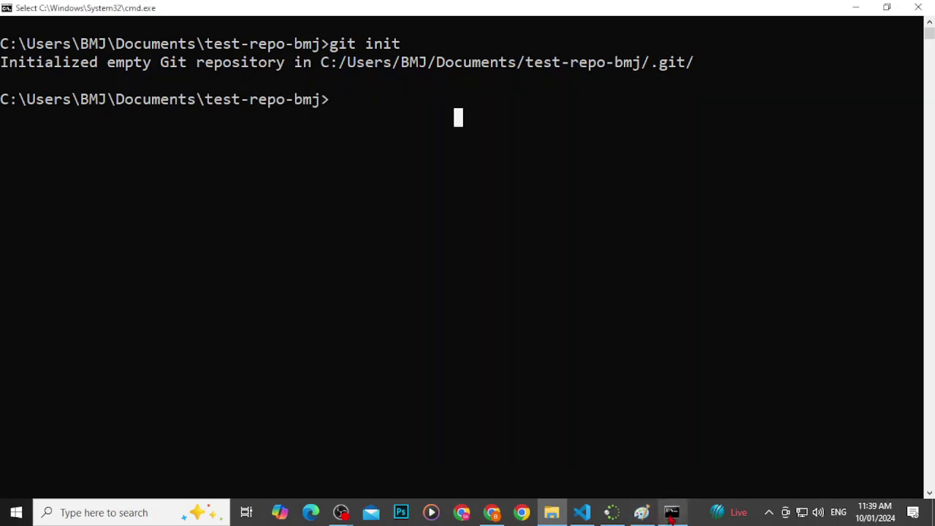
{"action": "type", "text": "cler"}
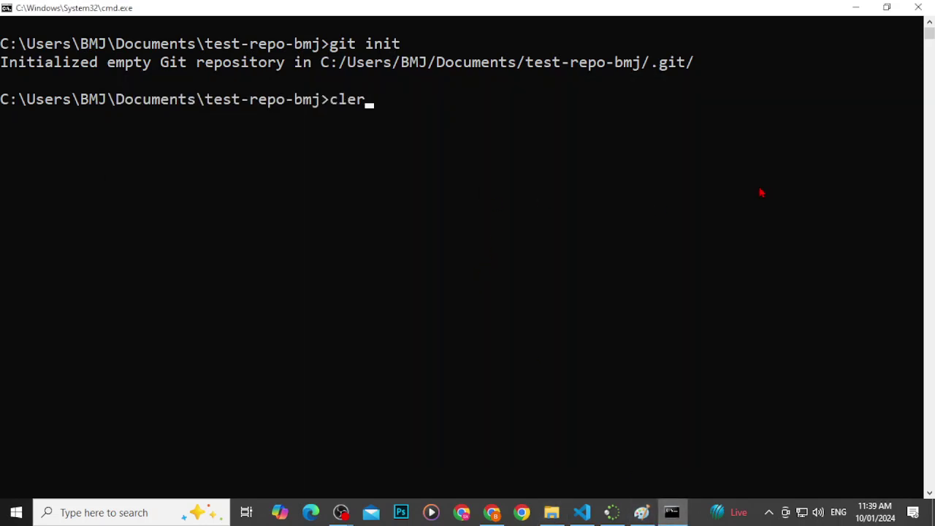
{"action": "key", "text": "BackSpace"}
{"action": "type", "text": "ar"}
{"action": "key", "text": "Return"}
{"action": "type", "text": "cls"}
{"action": "key", "text": "Return"}
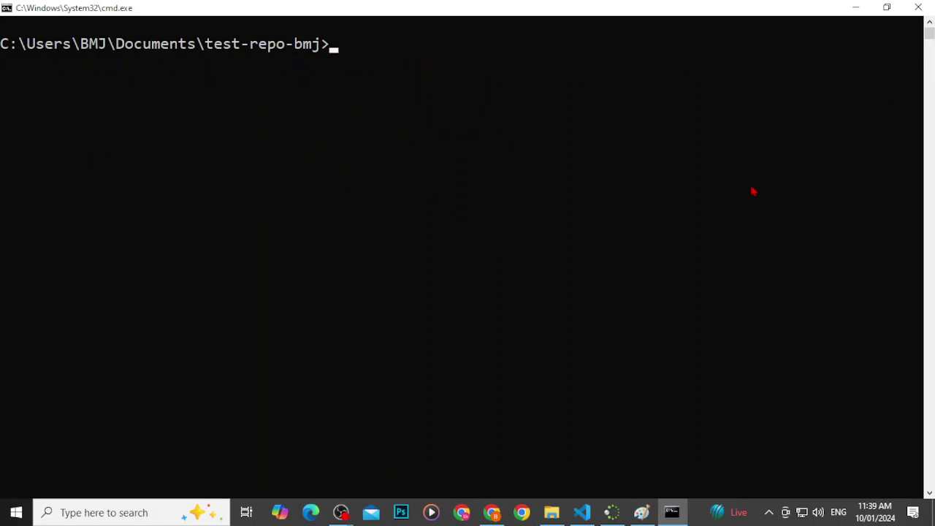
Step: Run git status and highlight 'No commits yet' and the untracked index.html
{"action": "type", "text": "git status"}
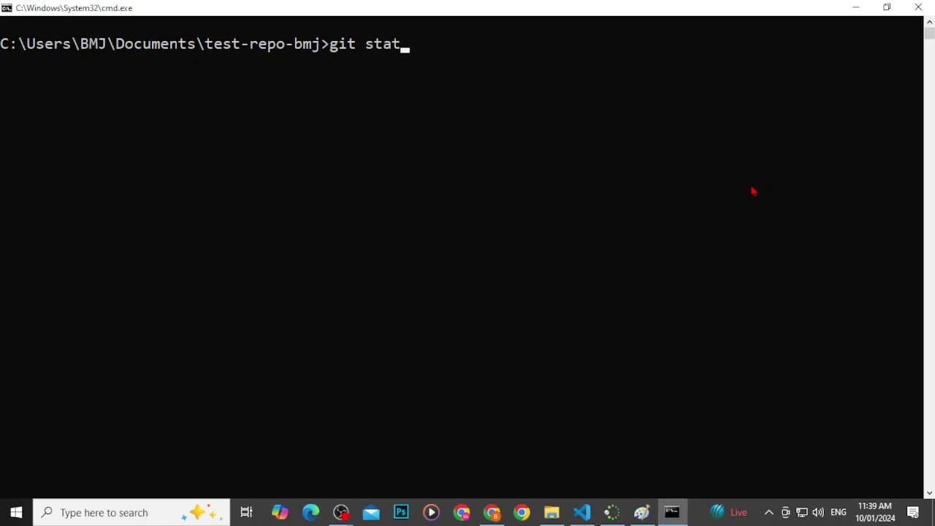
{"action": "key", "text": "Return"}
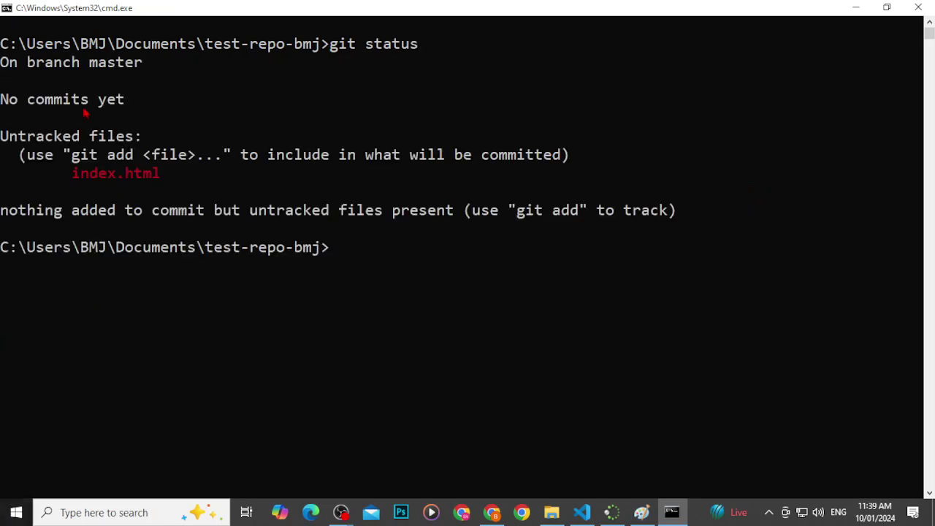
{"action": "left_click_drag", "start_coordinate": [14, 99], "coordinate": [248, 101]}
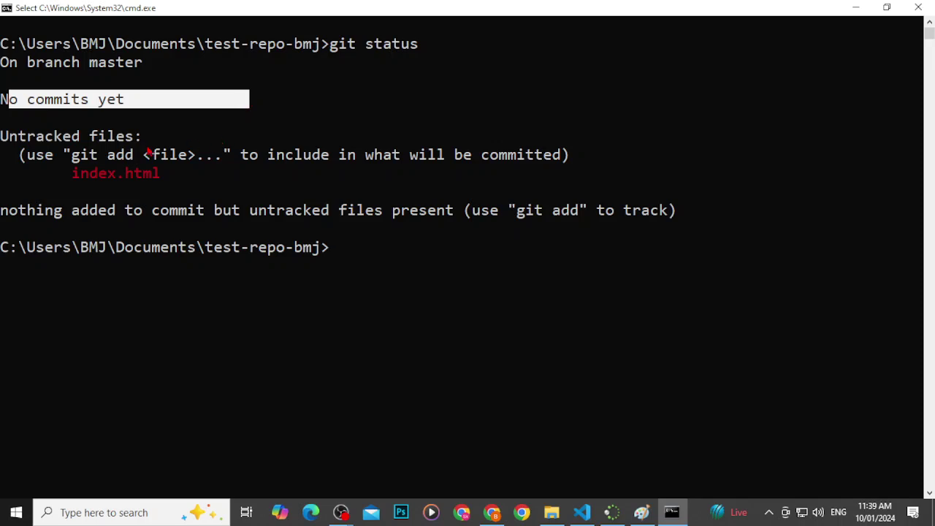
{"action": "left_click_drag", "start_coordinate": [66, 152], "coordinate": [142, 155]}
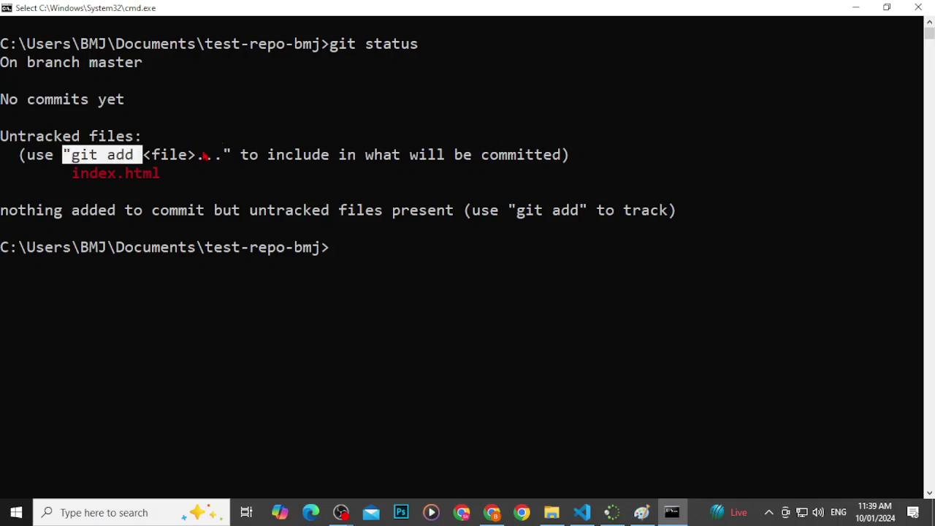
{"action": "left_click", "coordinate": [250, 162]}
{"action": "left_click_drag", "start_coordinate": [257, 161], "coordinate": [549, 159]}
{"action": "mouse_move", "coordinate": [50, 179]}
{"action": "left_mouse_down"}
{"action": "mouse_move", "coordinate": [177, 180]}
{"action": "mouse_move", "coordinate": [58, 176]}
{"action": "left_mouse_up"}
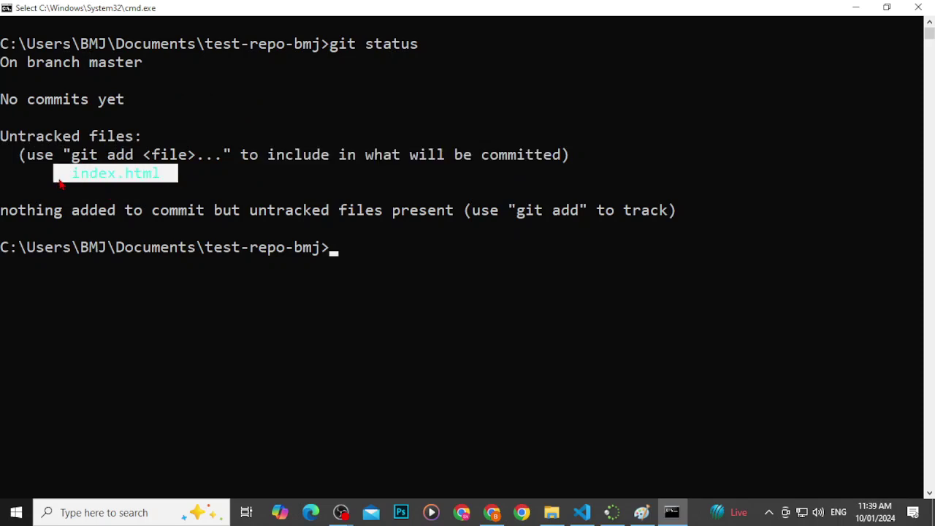
{"action": "left_click", "coordinate": [121, 173]}
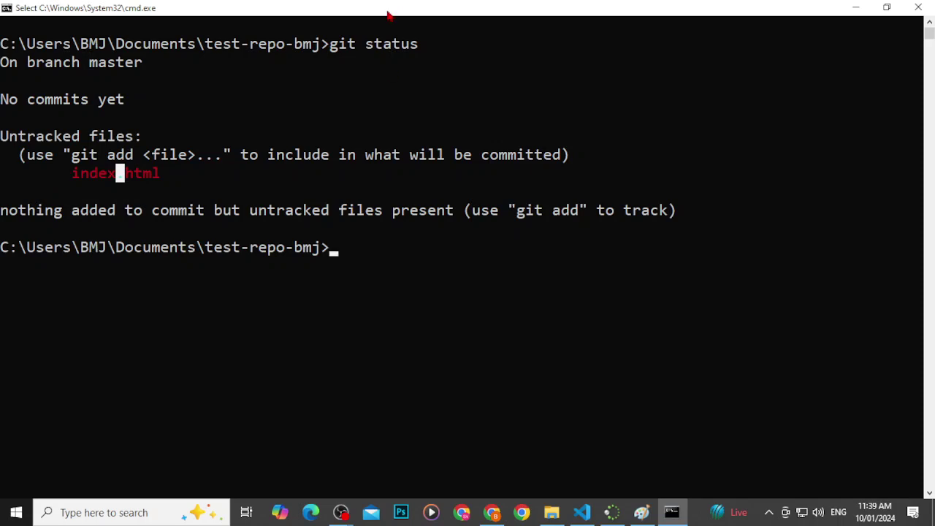
{"action": "left_click_drag", "start_coordinate": [325, 51], "coordinate": [437, 51]}
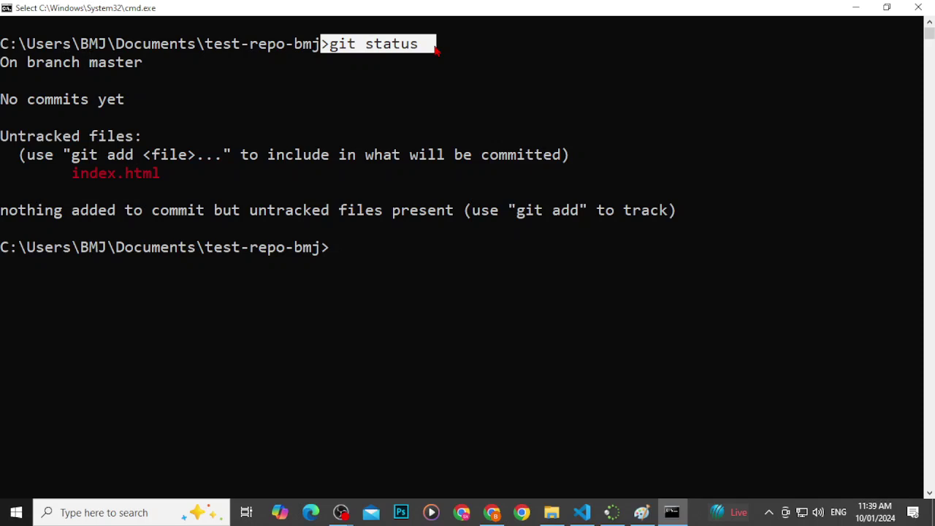
Step: Stage all files in the folder with git add
{"action": "type", "text": "gi t"}
{"action": "key", "text": "BackSpace"}
{"action": "key", "text": "BackSpace"}
{"action": "type", "text": "t add"}
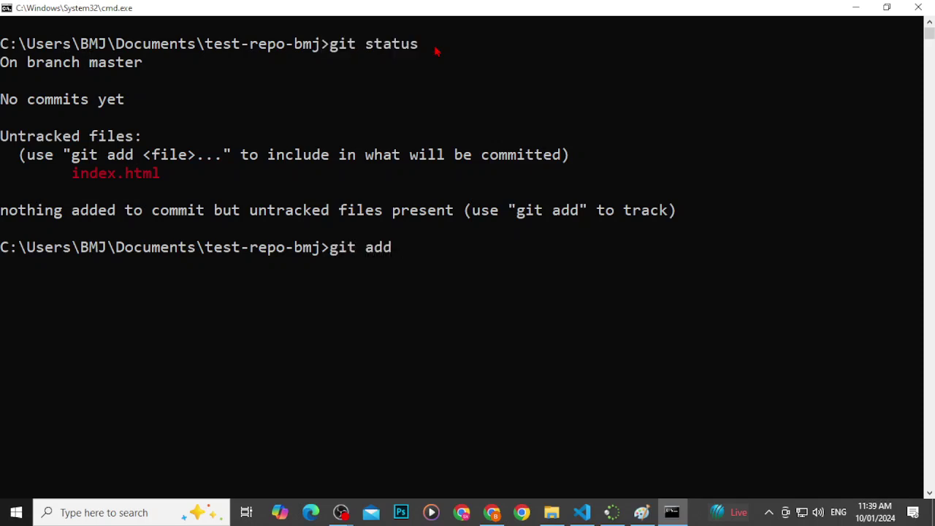
{"action": "type", "text": " index.html"}
{"action": "left_click", "coordinate": [436, 48]}
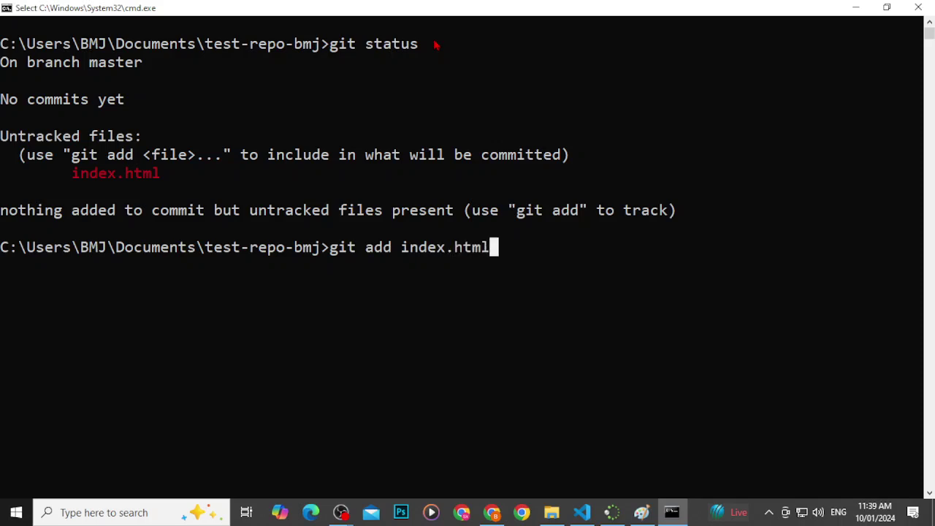
{"action": "key", "text": "BackSpace"}
{"action": "key", "text": "BackSpace"}
{"action": "key", "text": "BackSpace"}
{"action": "key", "text": "BackSpace"}
{"action": "key", "text": "BackSpace"}
{"action": "key", "text": "BackSpace"}
{"action": "key", "text": "BackSpace"}
{"action": "key", "text": "BackSpace"}
{"action": "key", "text": "BackSpace"}
{"action": "key", "text": "BackSpace"}
Step: Clear the console and run git status, confirming index.html is staged as a new file
{"action": "key", "text": "BackSpace"}
{"action": "type", "text": "d ."}
{"action": "key", "text": "Return"}
{"action": "type", "text": "cls"}
{"action": "key", "text": "Return"}
{"action": "type", "text": "git status"}
{"action": "key", "text": "Return"}
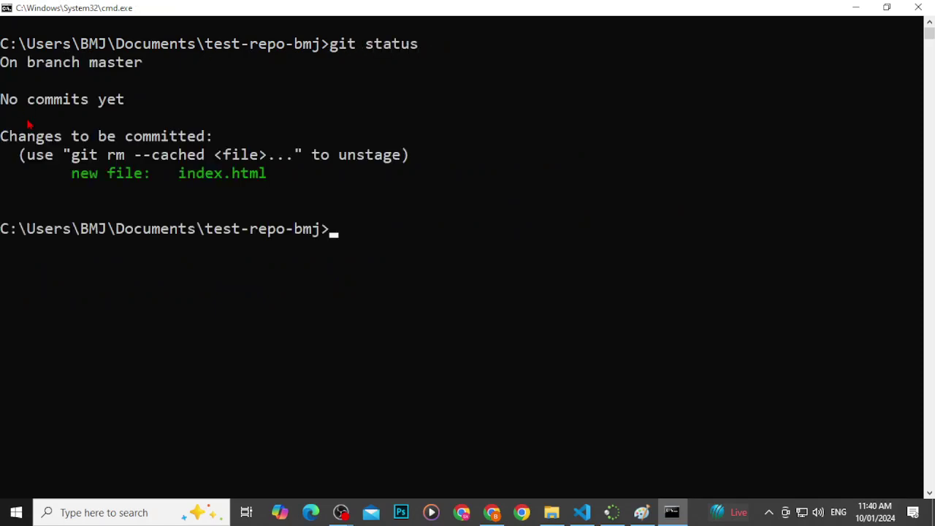
{"action": "left_click_drag", "start_coordinate": [19, 99], "coordinate": [149, 117]}
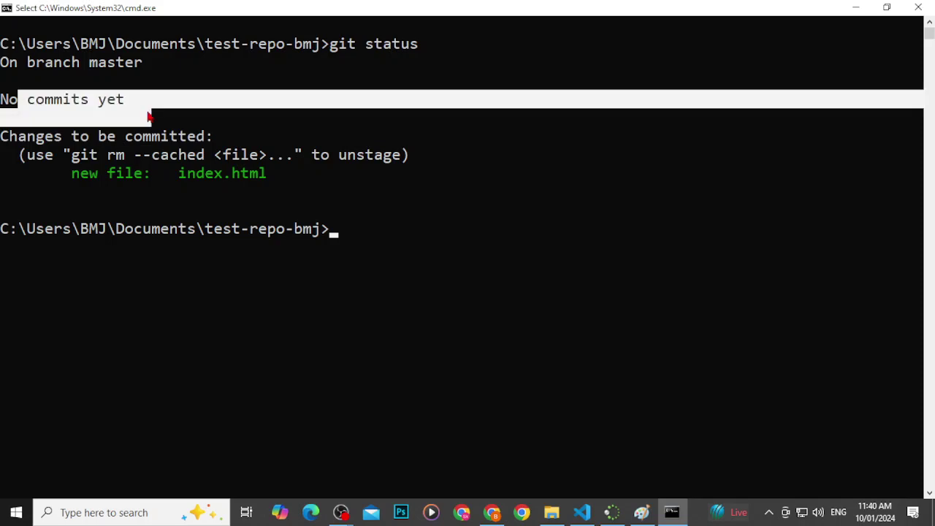
{"action": "left_click_drag", "start_coordinate": [71, 173], "coordinate": [276, 173]}
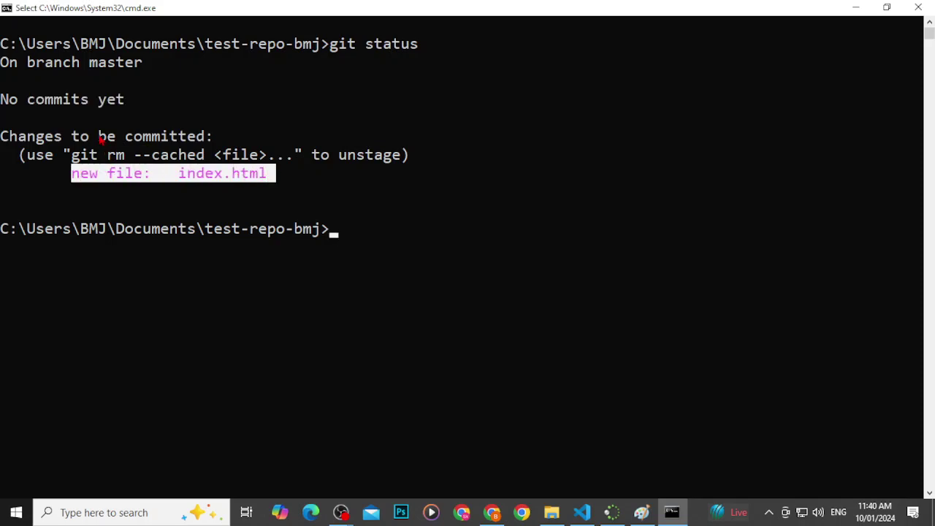
Step: Commit index.html with the message "My first commit"
{"action": "left_click", "coordinate": [441, 213]}
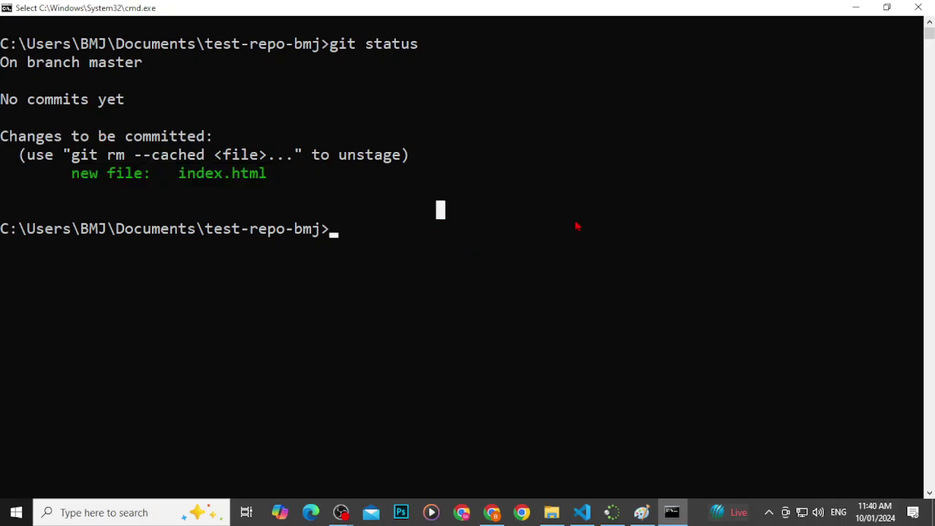
{"action": "type", "text": "g"}
{"action": "key", "text": "BackSpace"}
{"action": "type", "text": "u"}
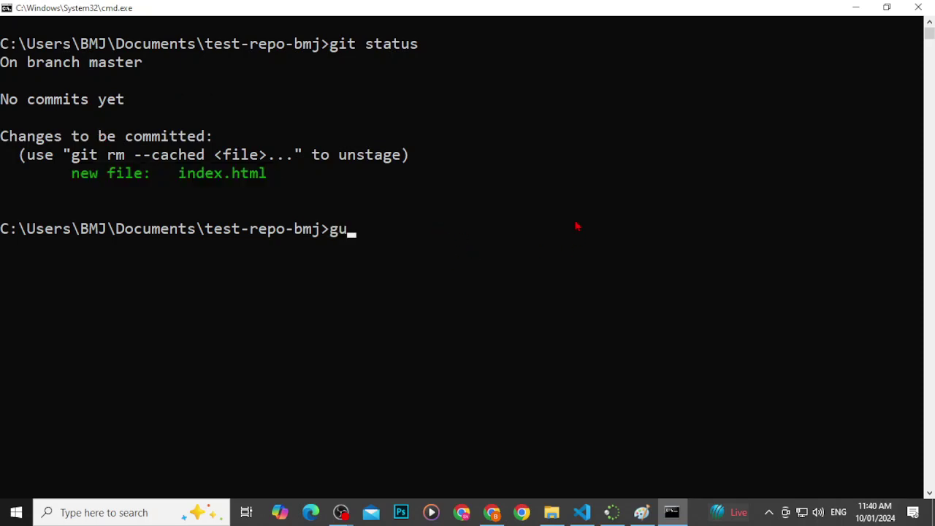
{"action": "key", "text": "BackSpace"}
{"action": "type", "text": "it commit -m \""}
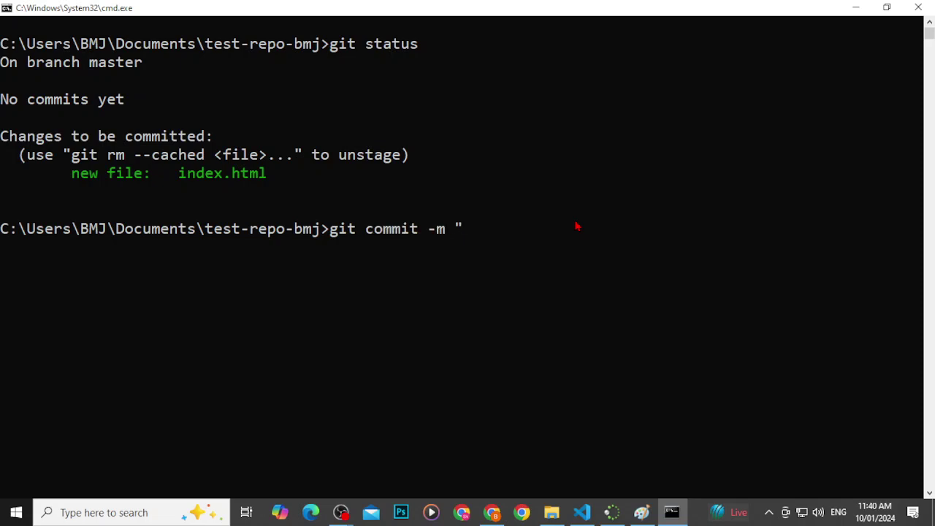
{"action": "type", "text": "My "}
{"action": "type", "text": "fir"}
{"action": "type", "text": "st"}
{"action": "type", "text": " commit"}
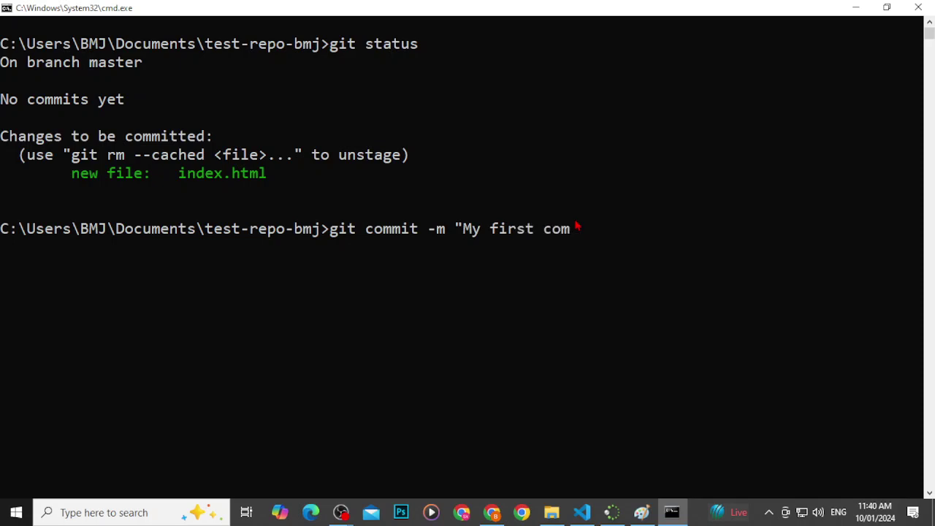
{"action": "type", "text": "\""}
{"action": "key", "text": "Return"}
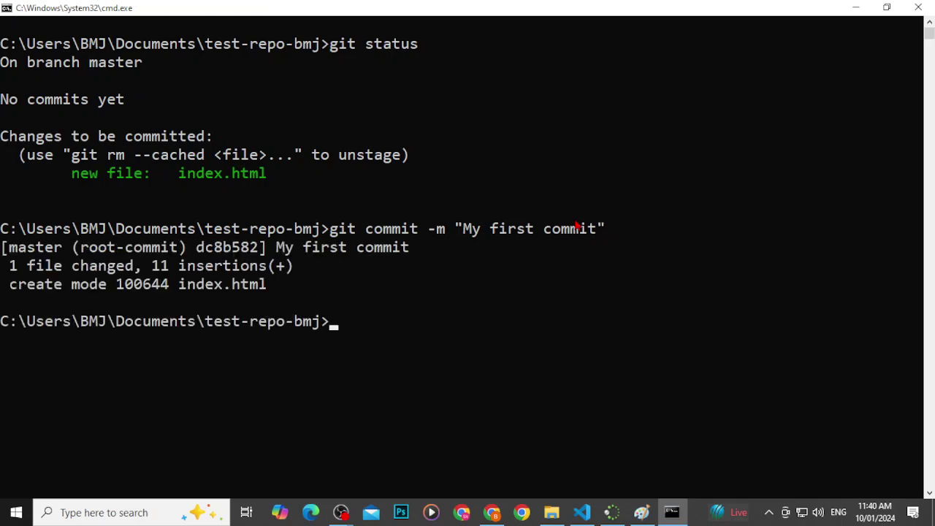
{"action": "scroll", "coordinate": [488, 161], "scroll_direction": "down", "scroll_amount": 1}
{"action": "left_click_drag", "start_coordinate": [4, 193], "coordinate": [270, 234]}
{"action": "left_click", "coordinate": [374, 247]}
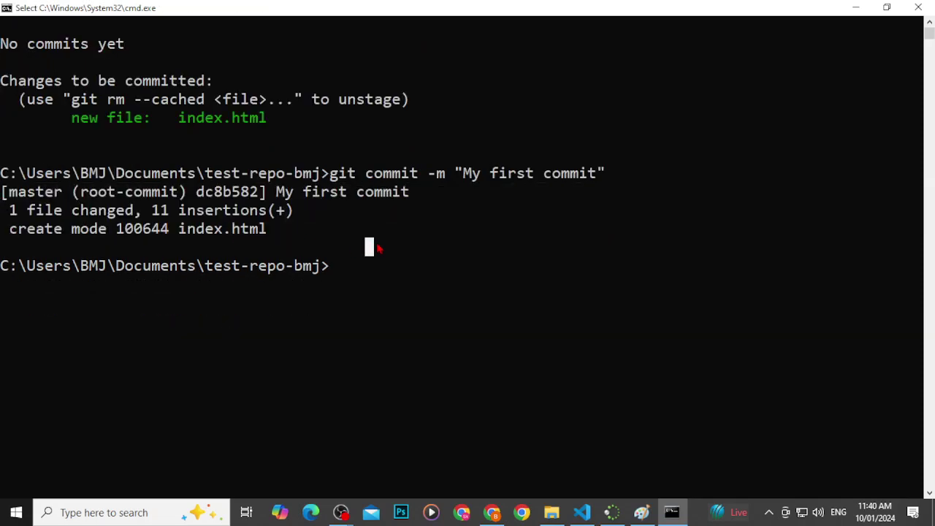
Step: Run git status to confirm the working tree is clean
{"action": "type", "text": "git stau"}
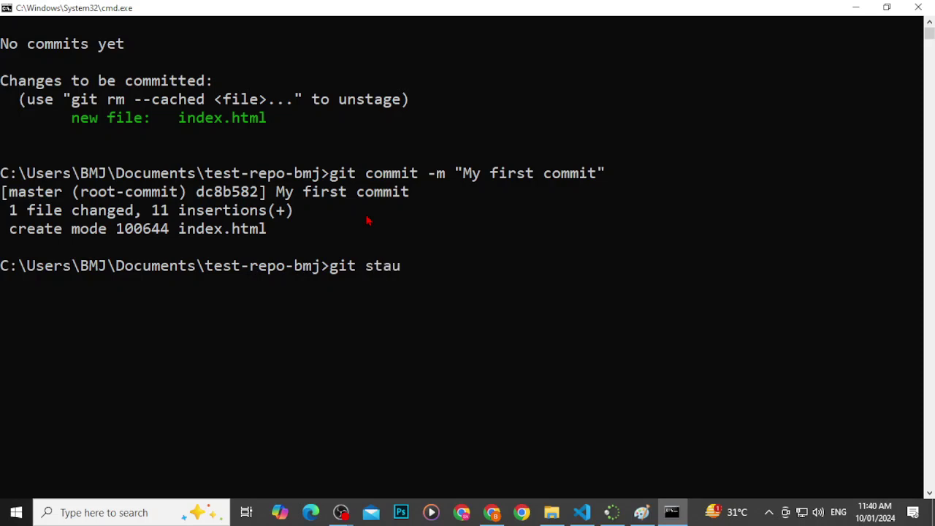
{"action": "key", "text": "BackSpace"}
{"action": "type", "text": "tus"}
{"action": "key", "text": "Return"}
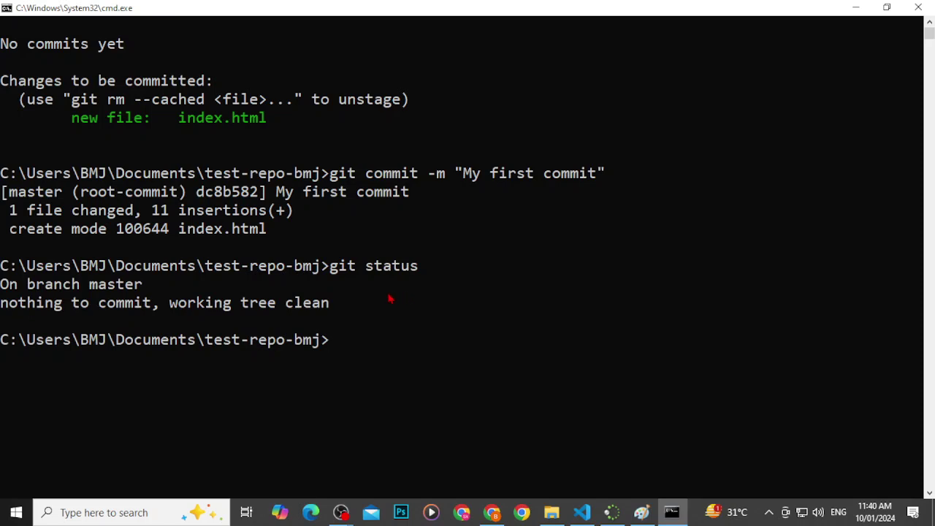
{"action": "left_click", "coordinate": [553, 516]}
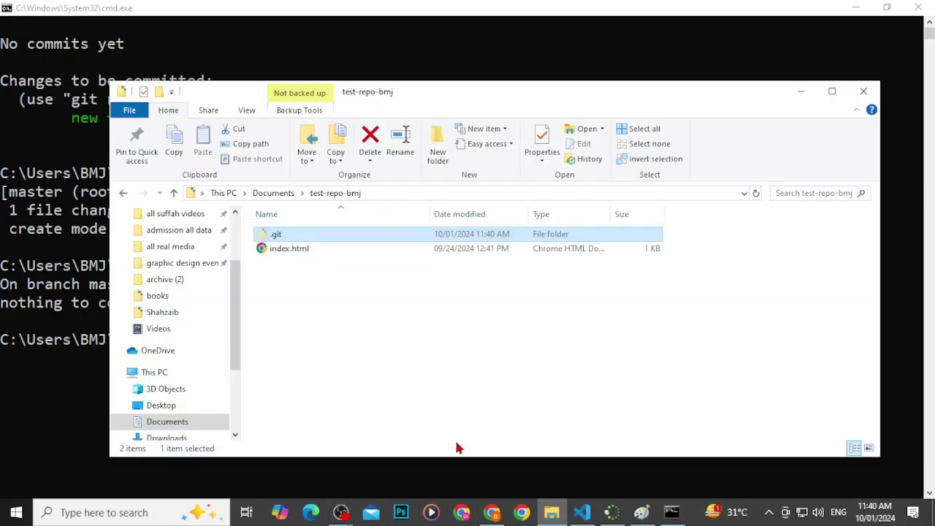
Step: Open the repository folder in Visual Studio Code using the code command
{"action": "left_click", "coordinate": [75, 390]}
{"action": "left_click", "coordinate": [307, 376]}
{"action": "type", "text": "cde"}
{"action": "key", "text": "BackSpace"}
{"action": "key", "text": "BackSpace"}
{"action": "type", "text": "ode"}
{"action": "key", "text": "Return"}
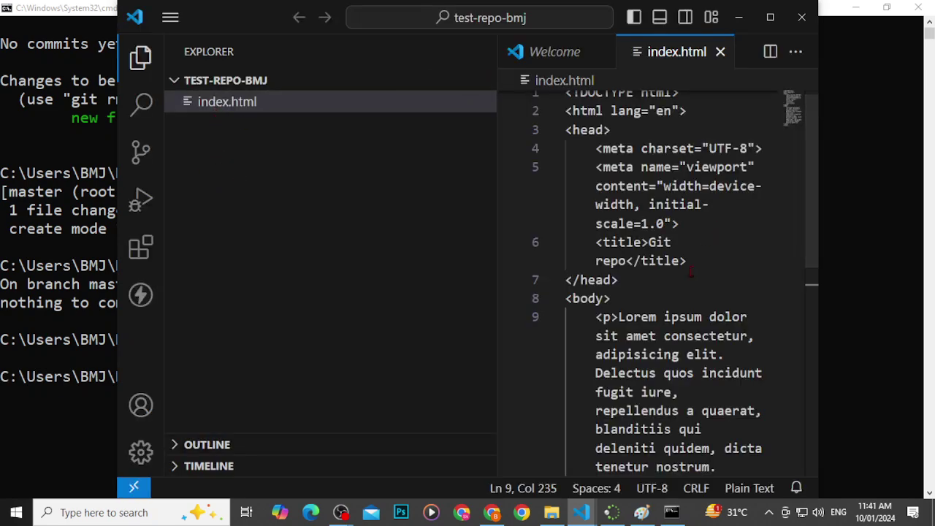
Step: Maximize VS Code and add a second <p> with Emmet lorem text below line 9
{"action": "left_click", "coordinate": [770, 16]}
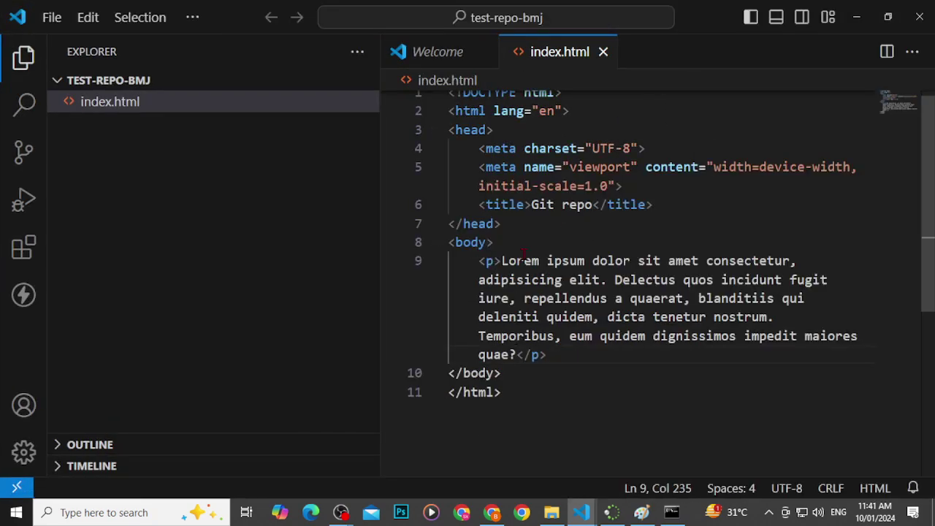
{"action": "left_click", "coordinate": [562, 356]}
{"action": "key", "text": "Return"}
{"action": "type", "text": "p"}
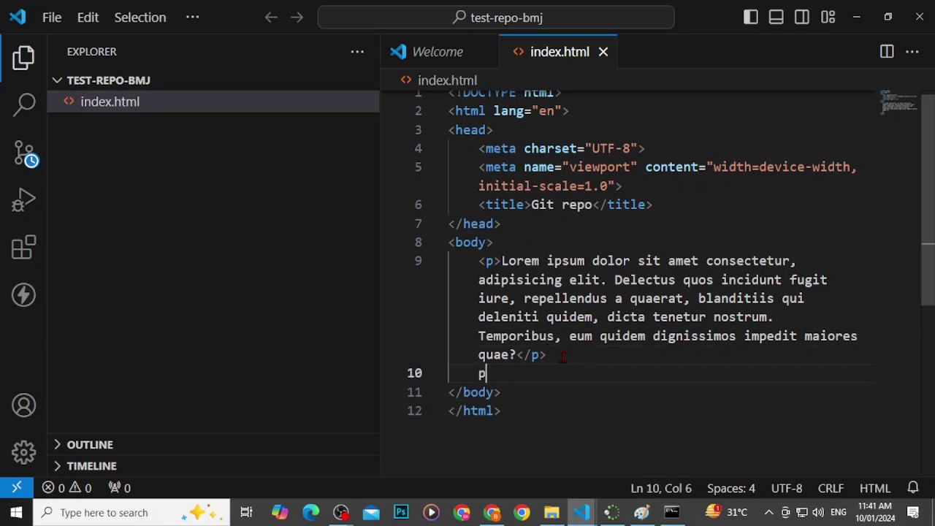
{"action": "key", "text": "Tab"}
{"action": "key", "text": "BackSpace"}
{"action": "key", "text": "BackSpace"}
{"action": "key", "text": "BackSpace"}
{"action": "key", "text": "BackSpace"}
{"action": "type", "text": "<p"}
{"action": "key", "text": "Escape"}
{"action": "type", "text": ">"}
{"action": "key", "text": "Return"}
{"action": "type", "text": "Lore"}
{"action": "key", "text": "Tab"}
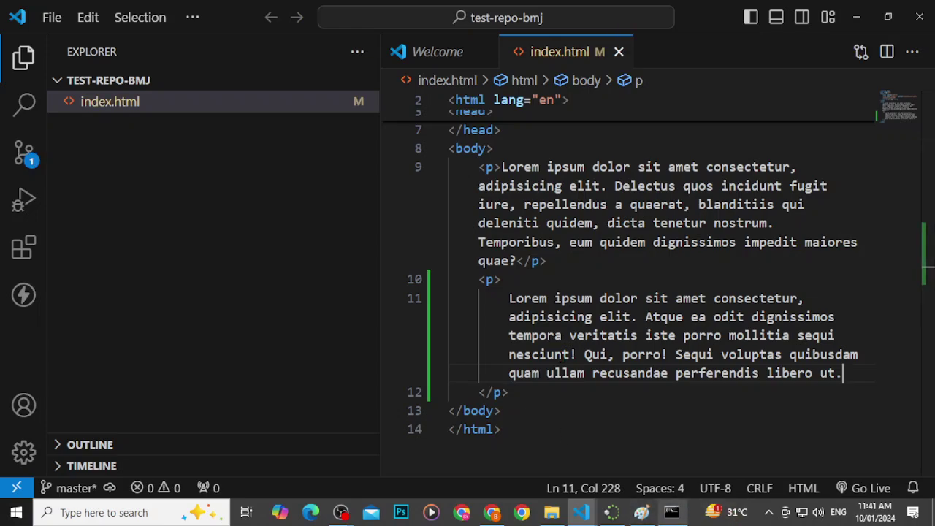
Step: Back in Command Prompt, clear the console and enter git status
{"action": "left_click", "coordinate": [672, 512]}
{"action": "left_click", "coordinate": [547, 338]}
{"action": "type", "text": "cls"}
{"action": "key", "text": "Return"}
{"action": "type", "text": "git status"}
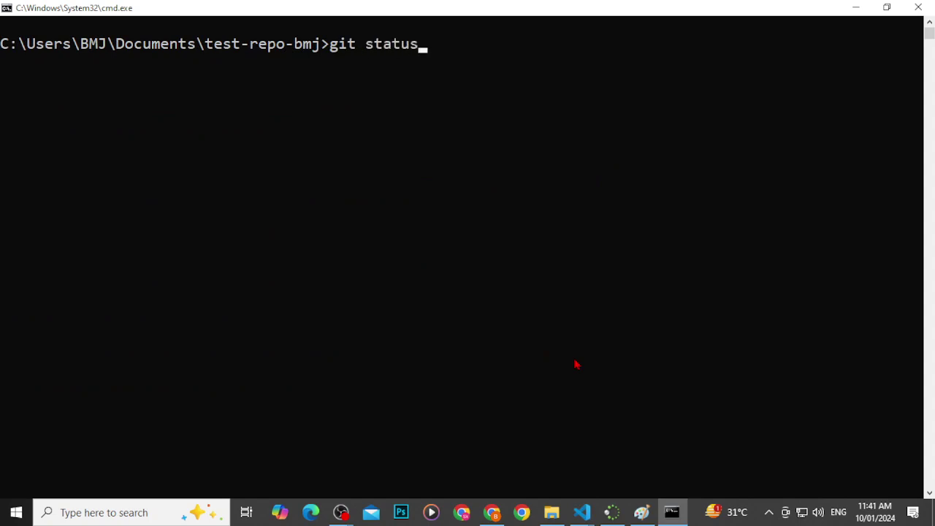
Step: Check the status, then stage the change with git add . and git add index.html
{"action": "key", "text": "Return"}
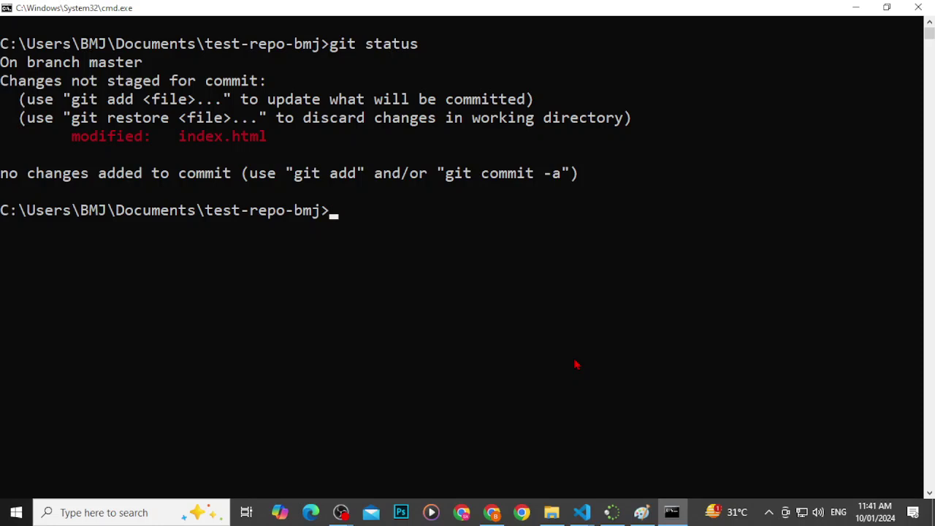
{"action": "type", "text": "git add ."}
{"action": "key", "text": "Return"}
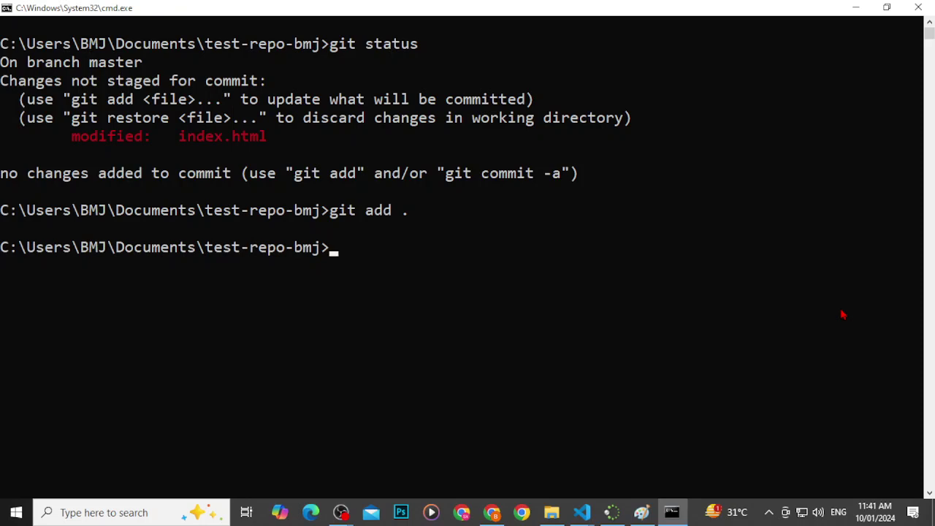
{"action": "key", "text": "Up"}
{"action": "key", "text": "BackSpace"}
{"action": "key", "text": "BackSpace"}
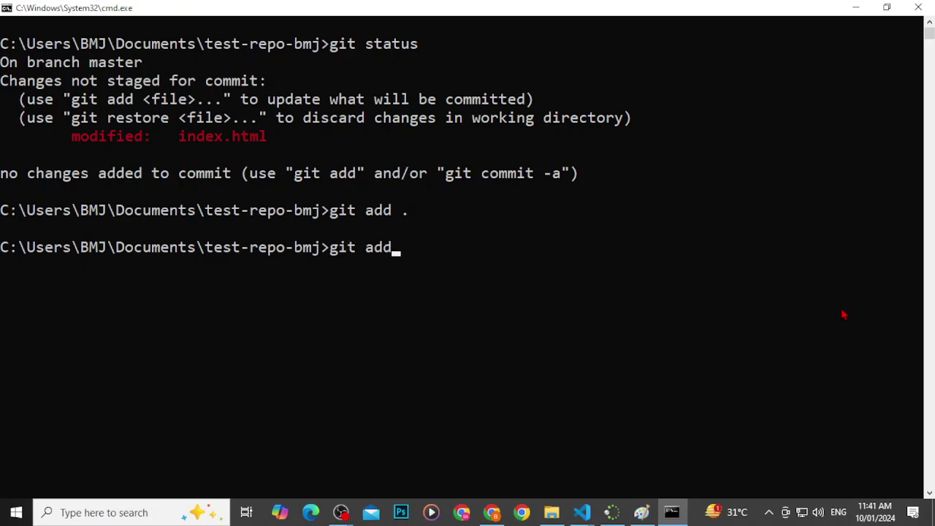
{"action": "type", "text": "index.html"}
{"action": "key", "text": "Return"}
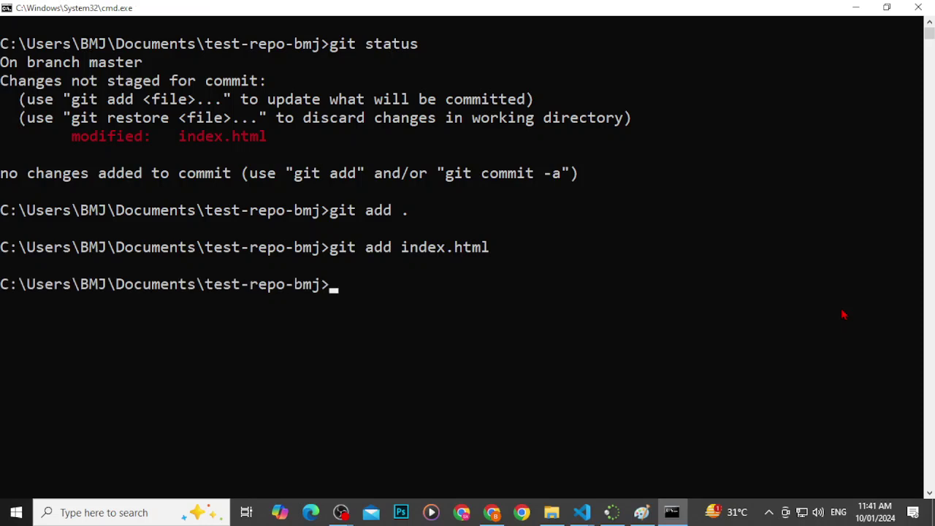
Step: Run git status to confirm the modified index.html is staged
{"action": "type", "text": "git status"}
{"action": "key", "text": "Return"}
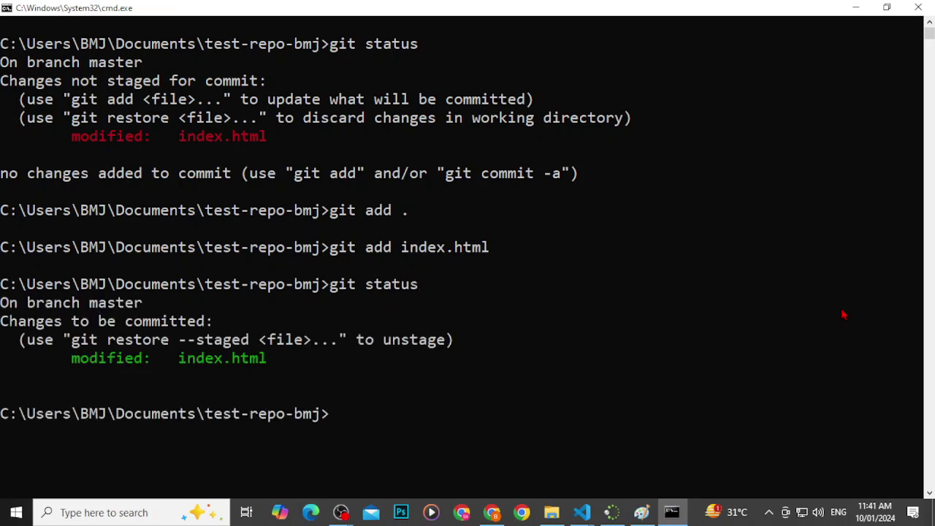
Step: Commit with the message "My second commit" and clear the console
{"action": "type", "text": "git co"}
{"action": "type", "text": "mmot"}
{"action": "key", "text": "BackSpace"}
{"action": "key", "text": "BackSpace"}
{"action": "key", "text": "BackSpace"}
{"action": "type", "text": "i t"}
{"action": "key", "text": "BackSpace"}
{"action": "key", "text": "BackSpace"}
{"action": "type", "text": "t"}
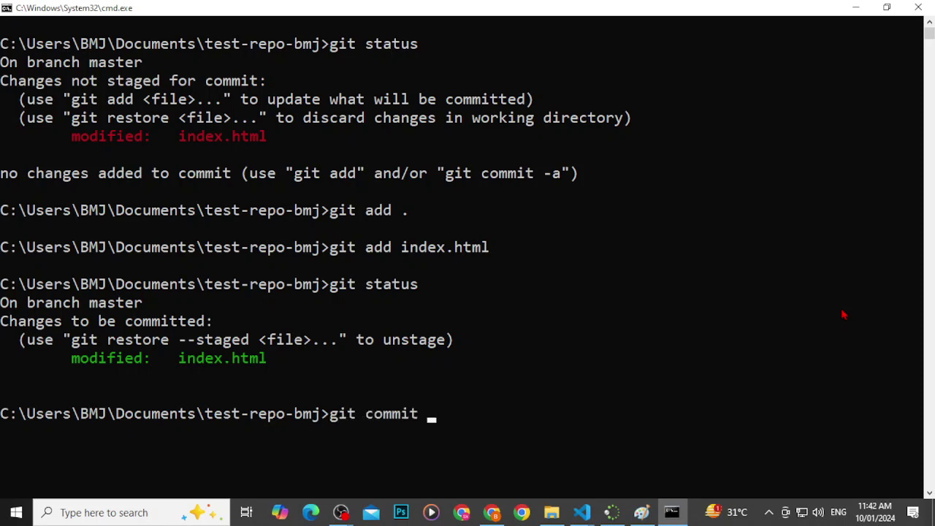
{"action": "type", "text": " -m \"My second co"}
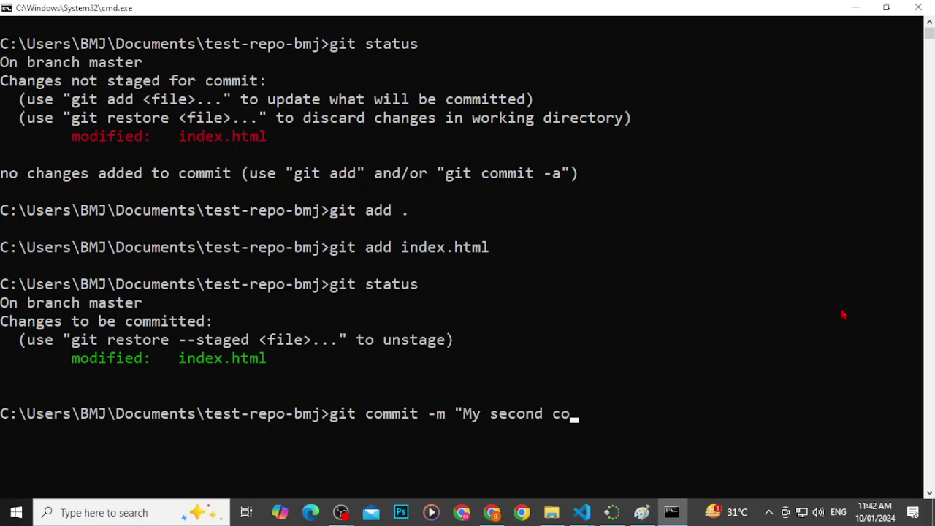
{"action": "type", "text": "mmit\""}
{"action": "key", "text": "Return"}
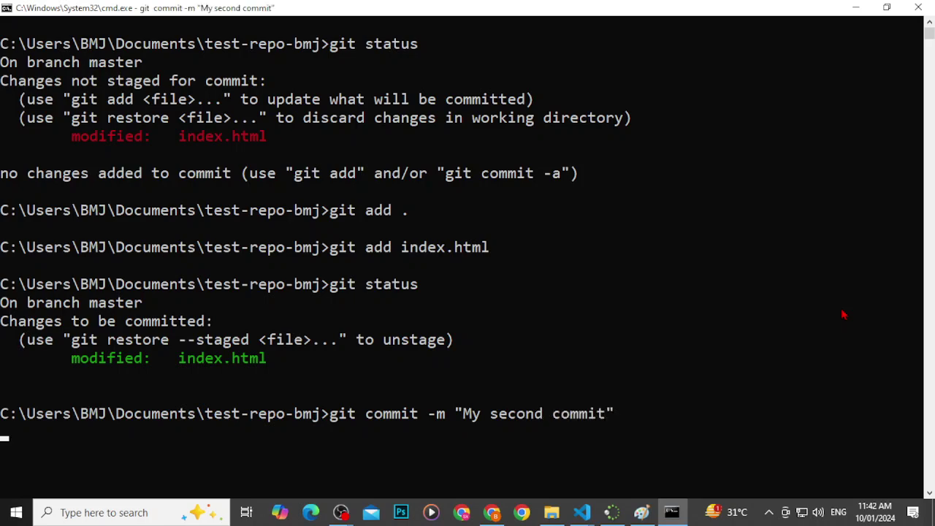
{"action": "type", "text": "cls"}
{"action": "key", "text": "Return"}
Step: Run git status and git branch, showing a clean tree with master as the only branch
{"action": "type", "text": "git"}
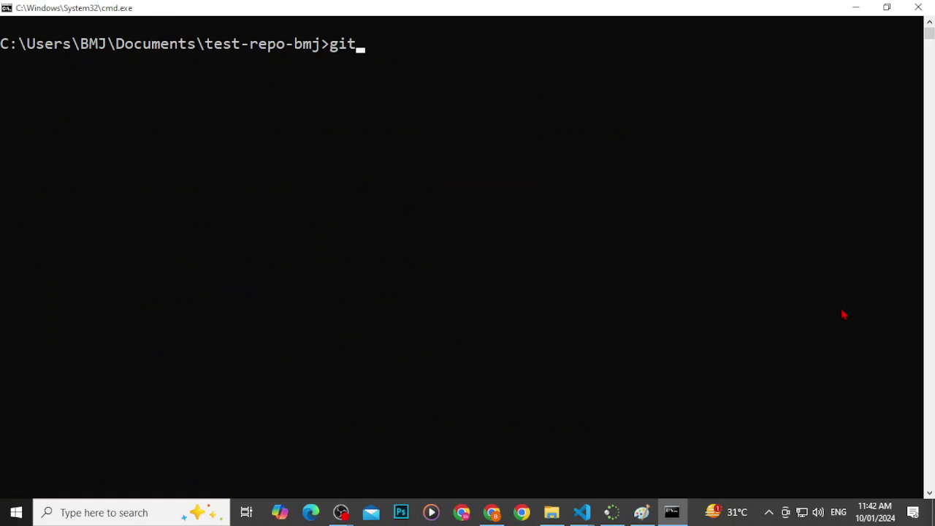
{"action": "type", "text": " status"}
{"action": "key", "text": "Return"}
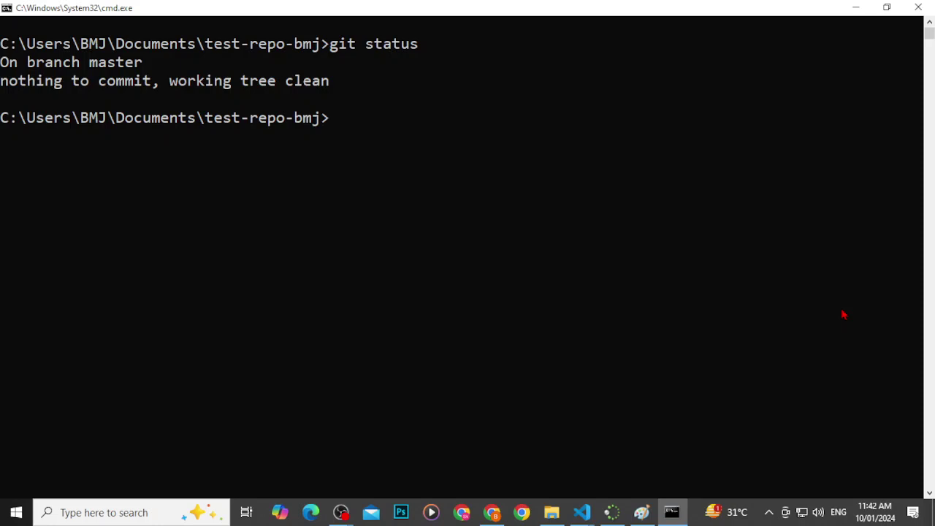
{"action": "type", "text": "git"}
{"action": "type", "text": " rna"}
{"action": "key", "text": "BackSpace"}
{"action": "key", "text": "BackSpace"}
{"action": "key", "text": "BackSpace"}
{"action": "type", "text": "branch"}
{"action": "key", "text": "Return"}
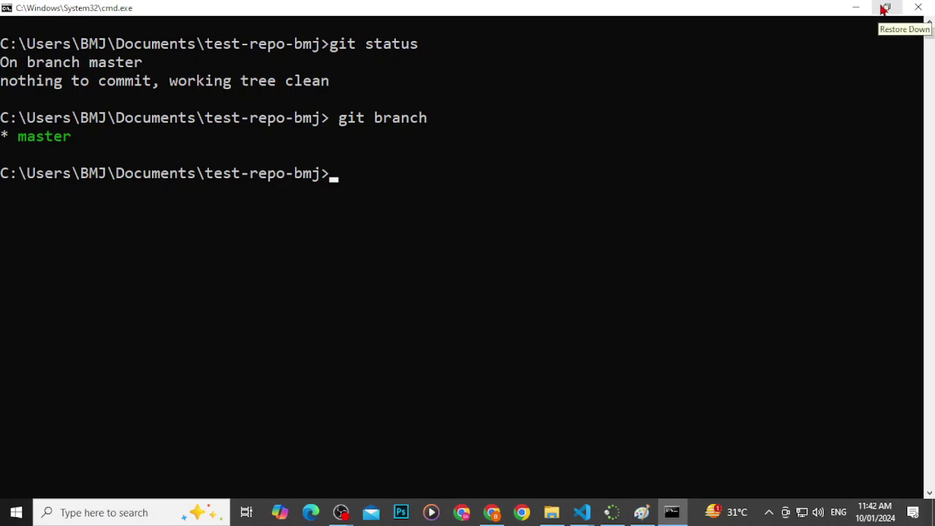
{"action": "left_click", "coordinate": [886, 8]}
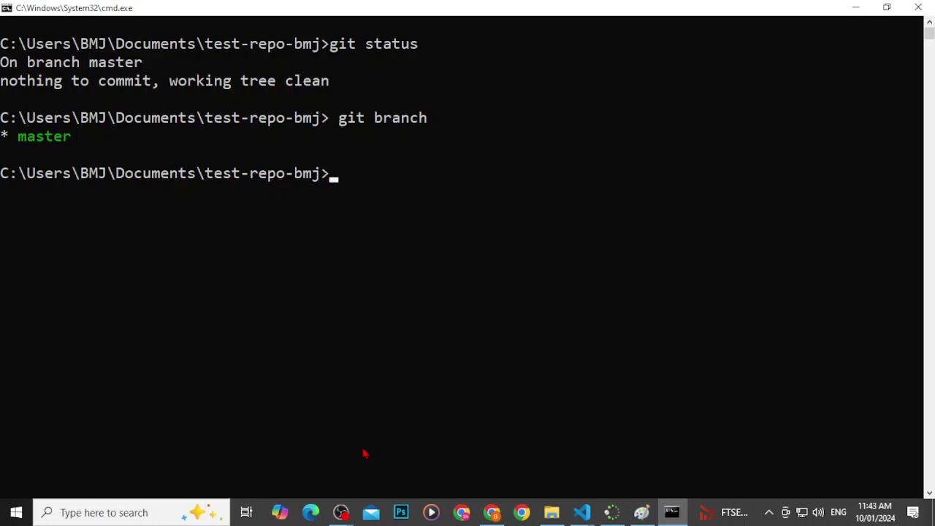
Step: Search 'github desktop' in Chrome and open the desktop.github.com/download page
{"action": "left_click", "coordinate": [492, 512]}
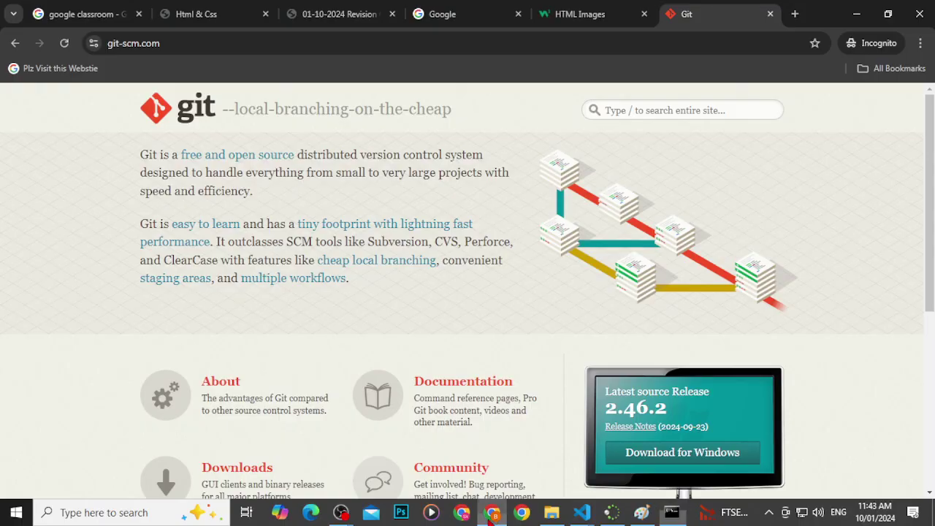
{"action": "left_click", "coordinate": [667, 43]}
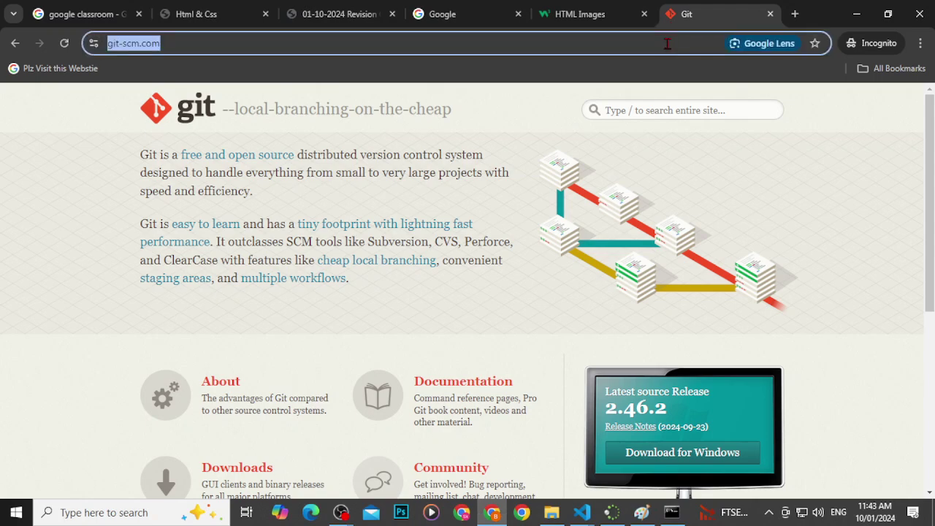
{"action": "type", "text": "githu"}
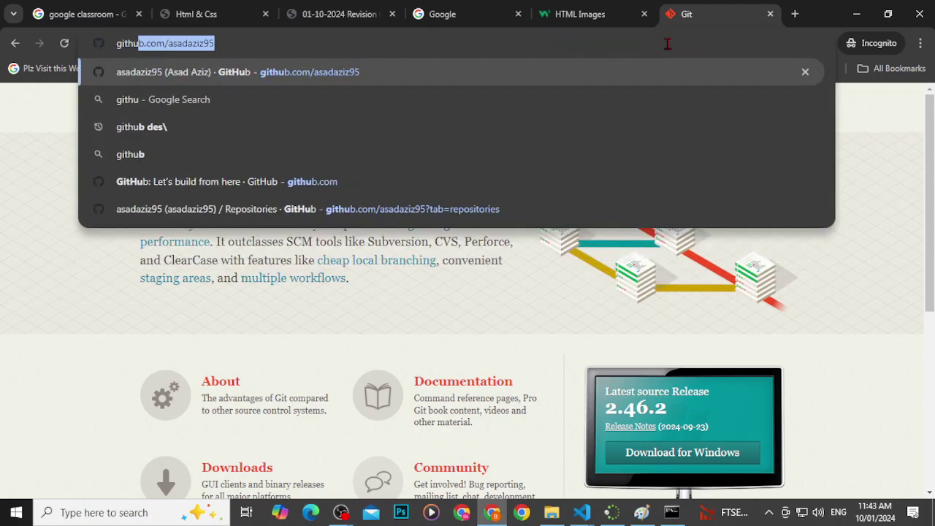
{"action": "key", "text": "BackSpace"}
{"action": "key", "text": "BackSpace"}
{"action": "key", "text": "BackSpace"}
{"action": "key", "text": "BackSpace"}
{"action": "key", "text": "BackSpace"}
{"action": "key", "text": "BackSpace"}
{"action": "key", "text": "Escape"}
{"action": "type", "text": "github desktop"}
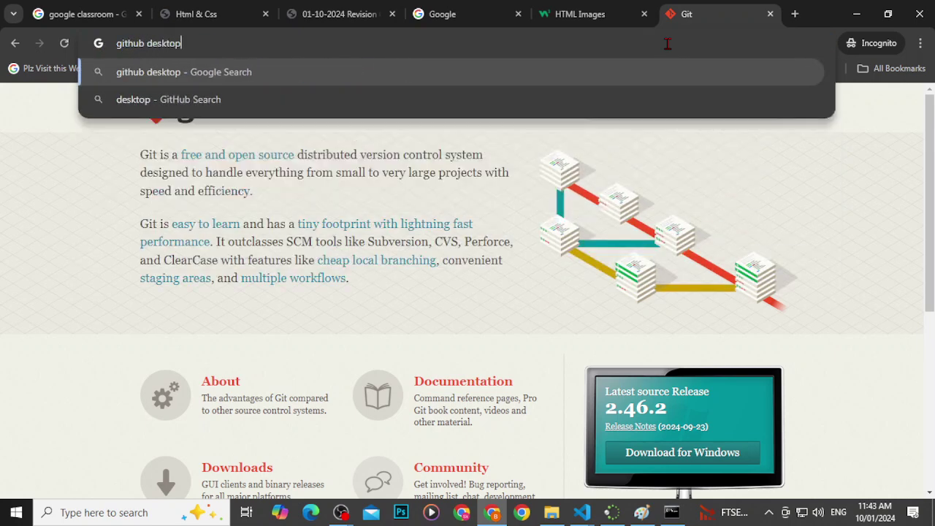
{"action": "key", "text": "Return"}
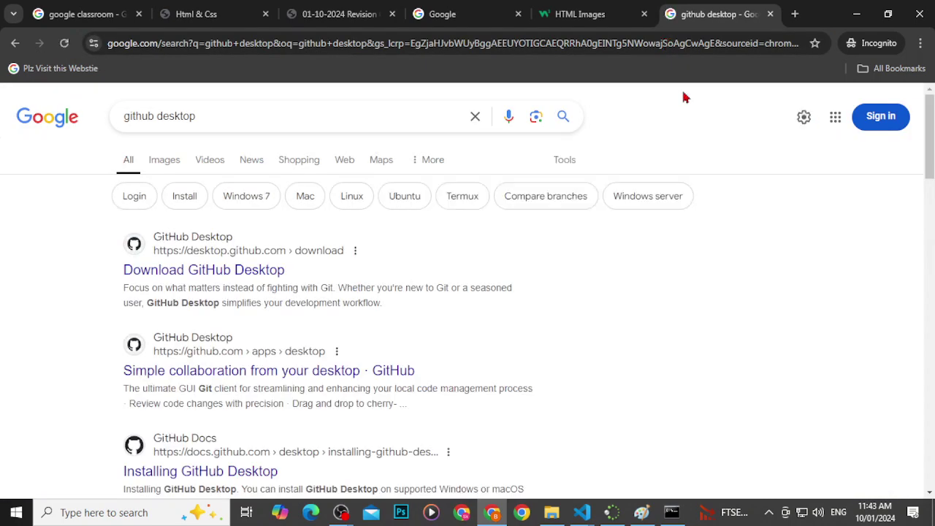
{"action": "left_click", "coordinate": [208, 270]}
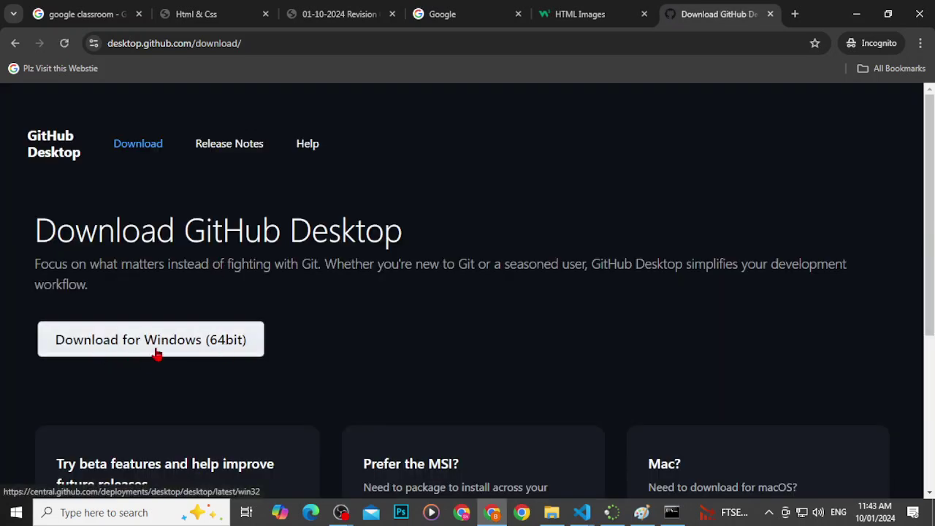
{"action": "left_click", "coordinate": [156, 353]}
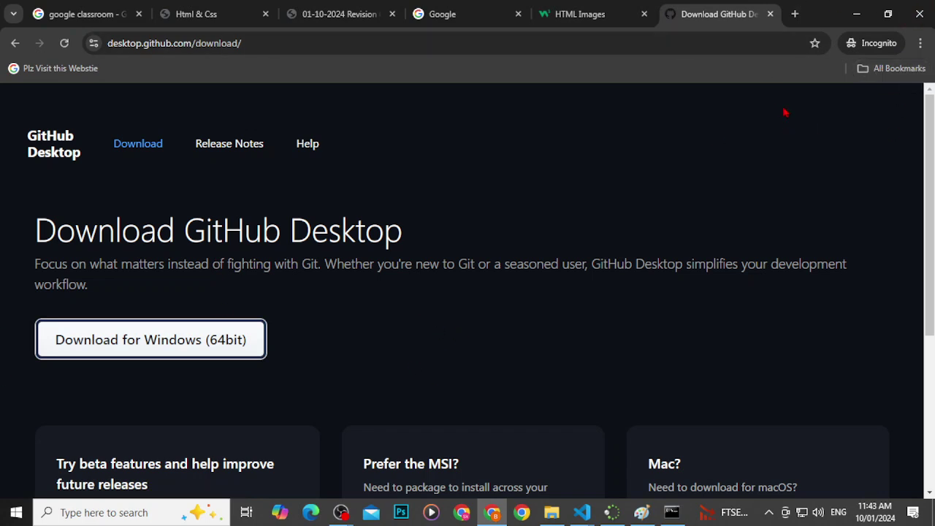
Step: Download the Windows (64bit) GitHub Desktop installer and save it to Documents
{"action": "left_click", "coordinate": [146, 514]}
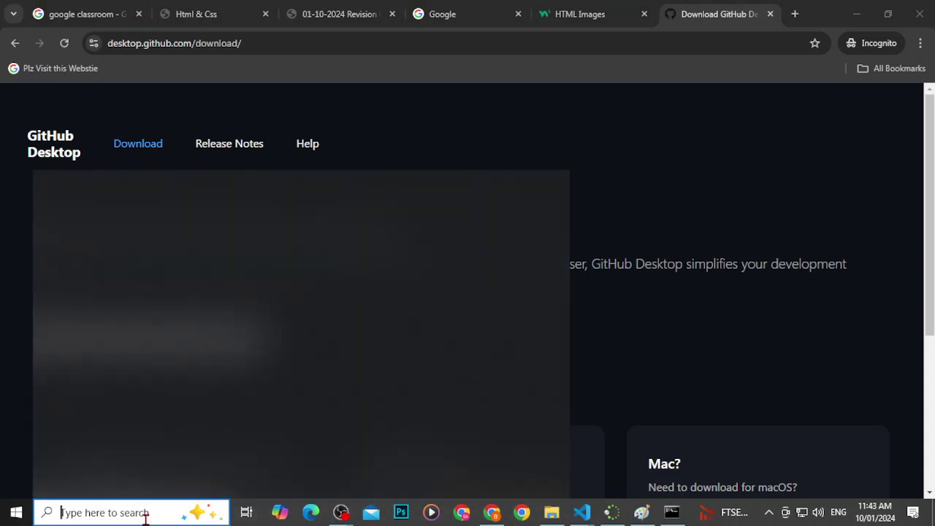
{"action": "type", "text": "github"}
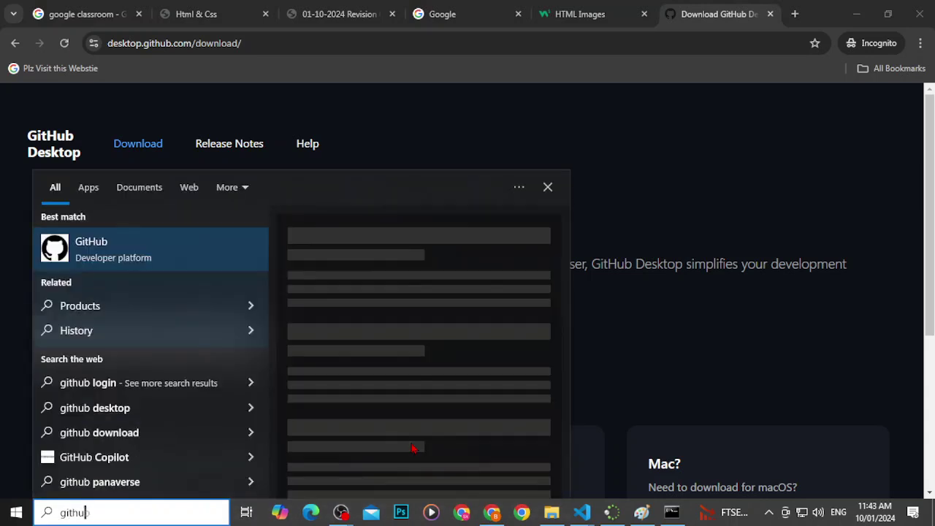
{"action": "key", "text": "BackSpace"}
{"action": "key", "text": "BackSpace"}
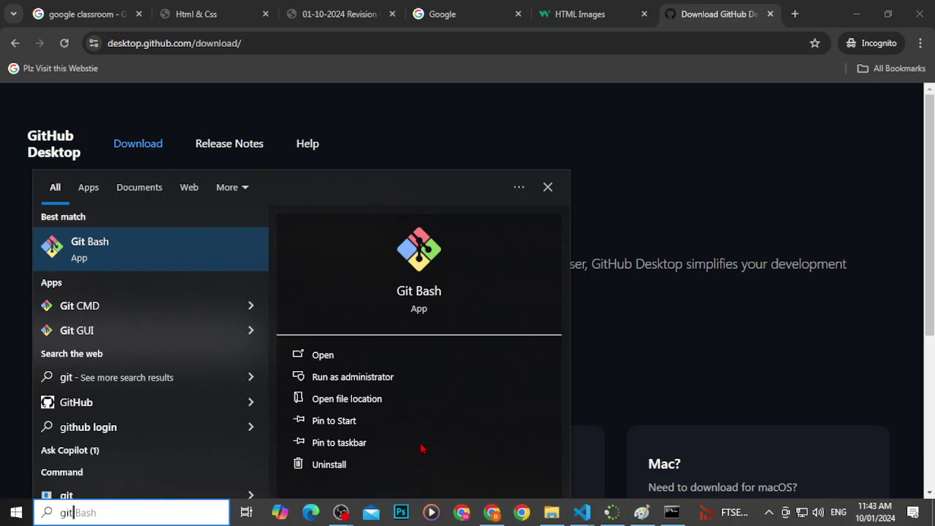
{"action": "type", "text": "hub"}
{"action": "key", "text": "BackSpace"}
{"action": "key", "text": "BackSpace"}
{"action": "key", "text": "BackSpace"}
{"action": "key", "text": "BackSpace"}
{"action": "key", "text": "BackSpace"}
{"action": "key", "text": "BackSpace"}
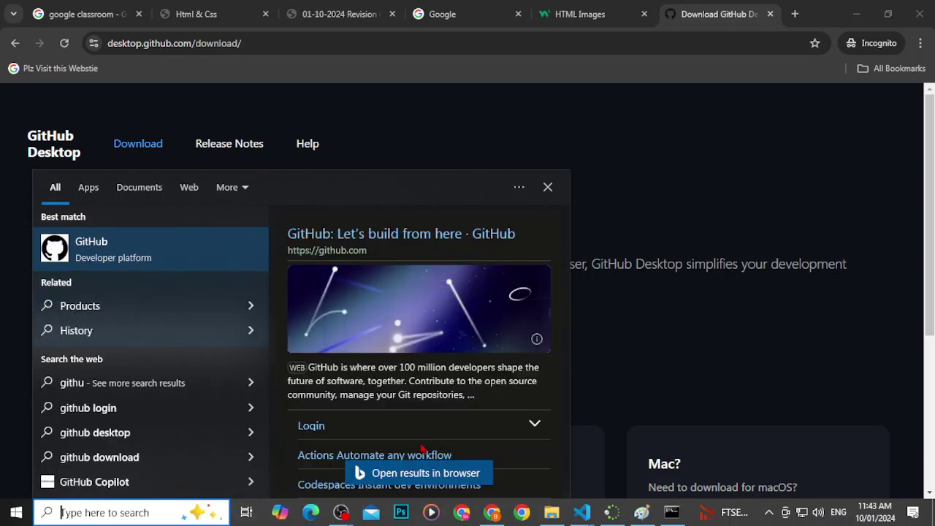
{"action": "key", "text": "Escape"}
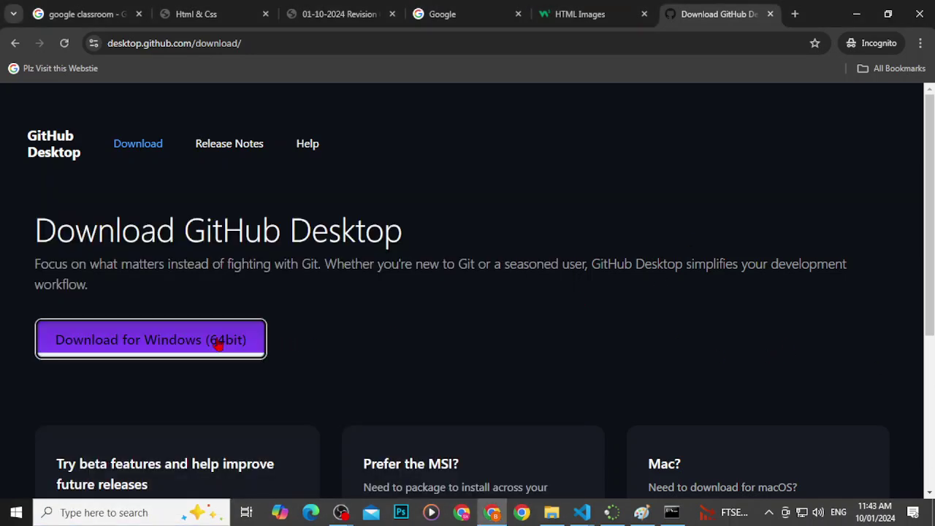
{"action": "left_click", "coordinate": [218, 345]}
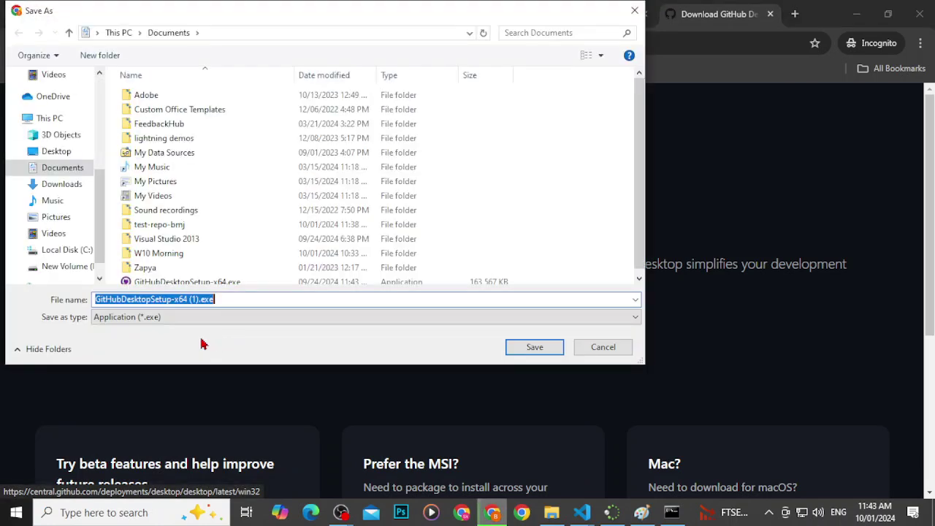
{"action": "left_click", "coordinate": [533, 348]}
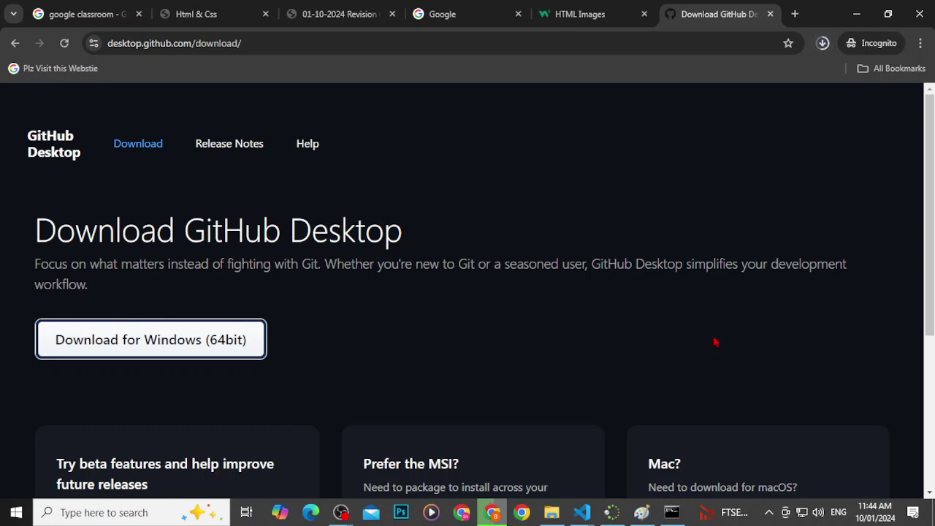
Step: Switch between taskbar windows and open the test-repo-bmj project folder
{"action": "left_click", "coordinate": [340, 513]}
{"action": "mouse_move", "coordinate": [340, 513]}
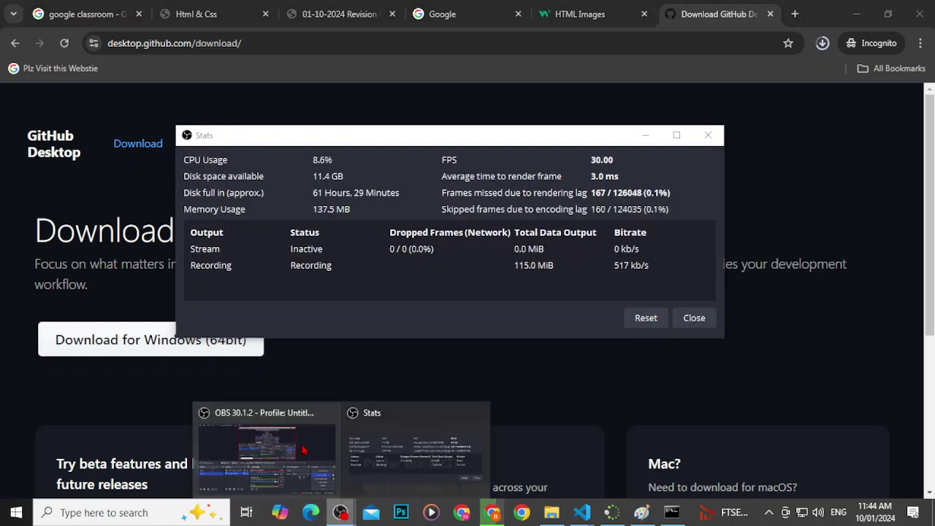
{"action": "left_click", "coordinate": [307, 453]}
{"action": "left_click", "coordinate": [856, 7]}
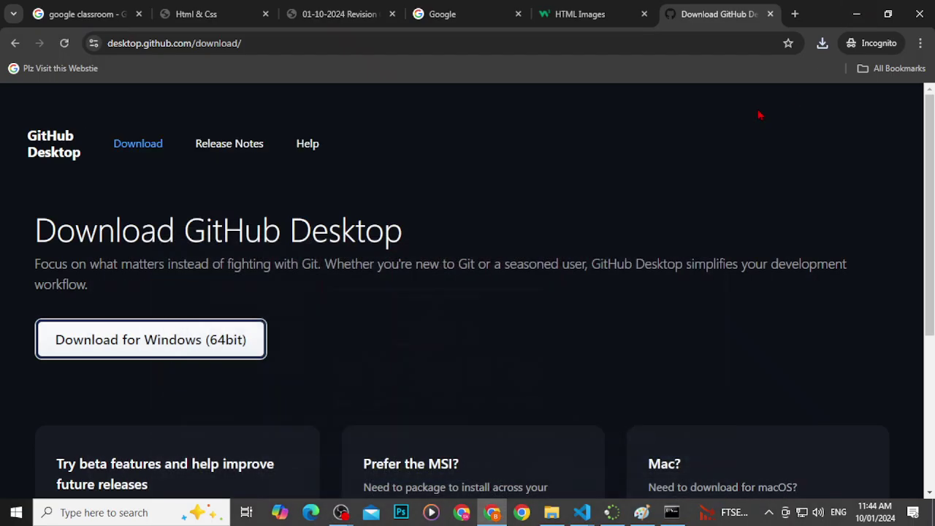
{"action": "left_click", "coordinate": [552, 512]}
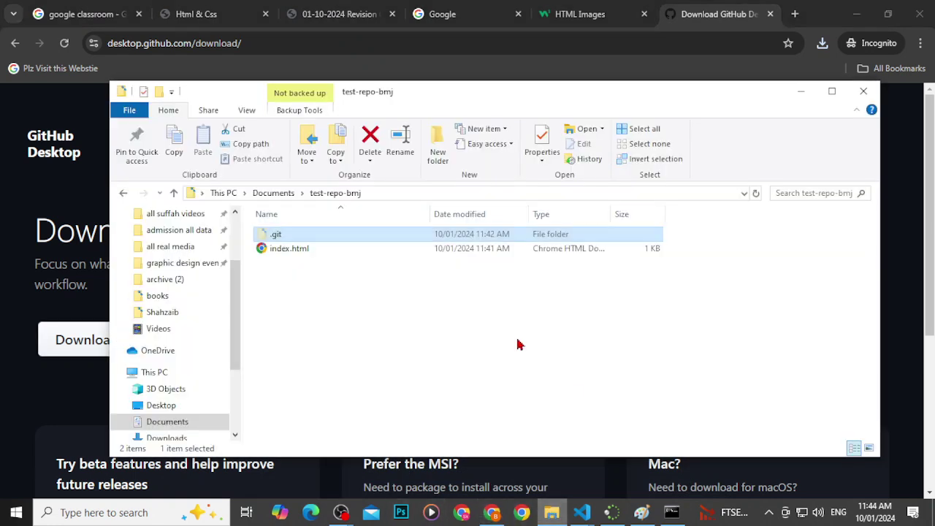
Step: Run GitHubDesktopSetup-x64 (1).exe from Chrome's downloads, accepting the security warning
{"action": "left_click", "coordinate": [823, 44]}
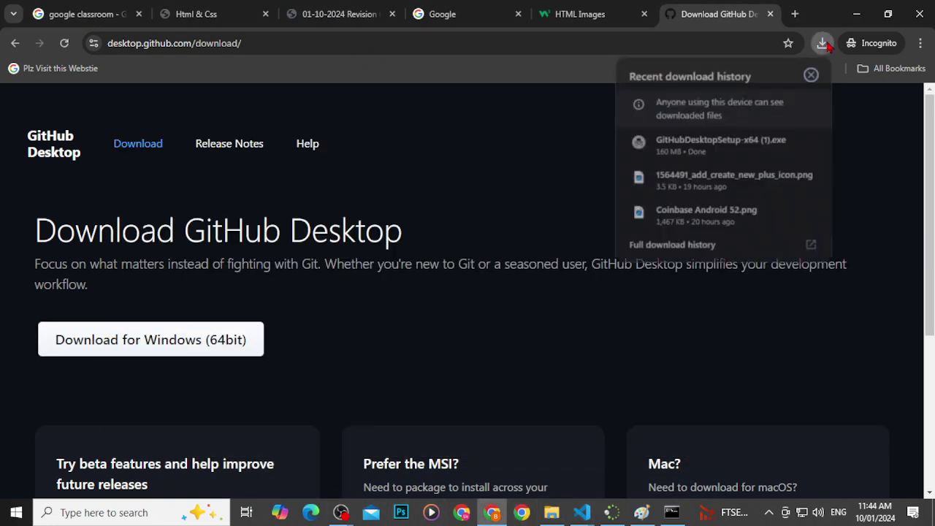
{"action": "left_click", "coordinate": [786, 141]}
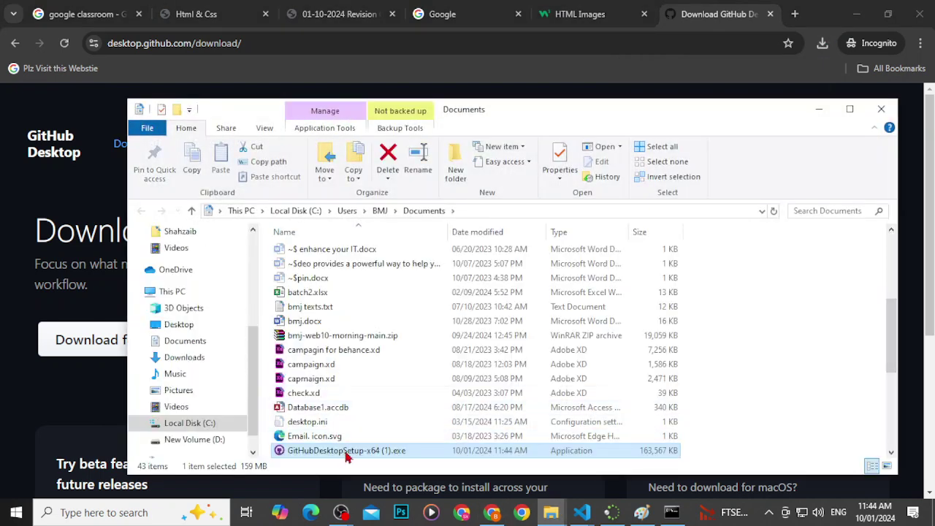
{"action": "double_click", "coordinate": [351, 453]}
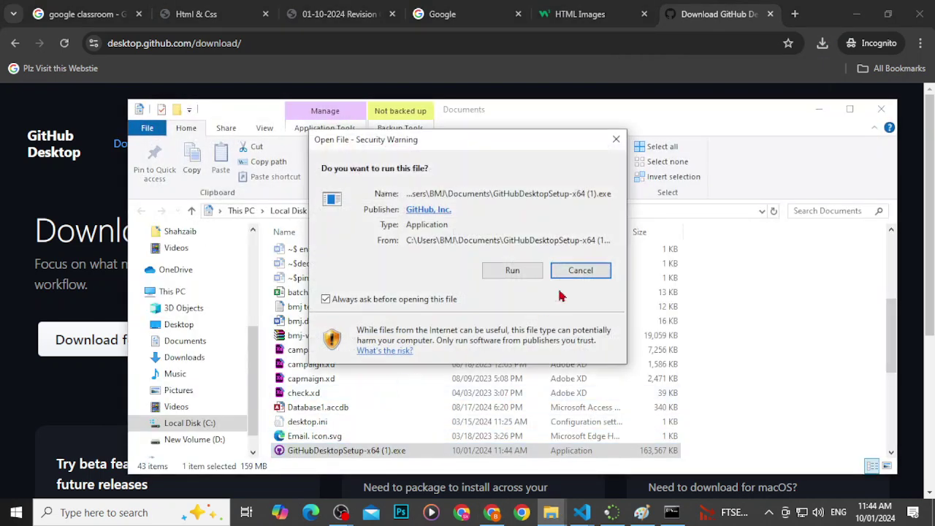
{"action": "left_click", "coordinate": [534, 271]}
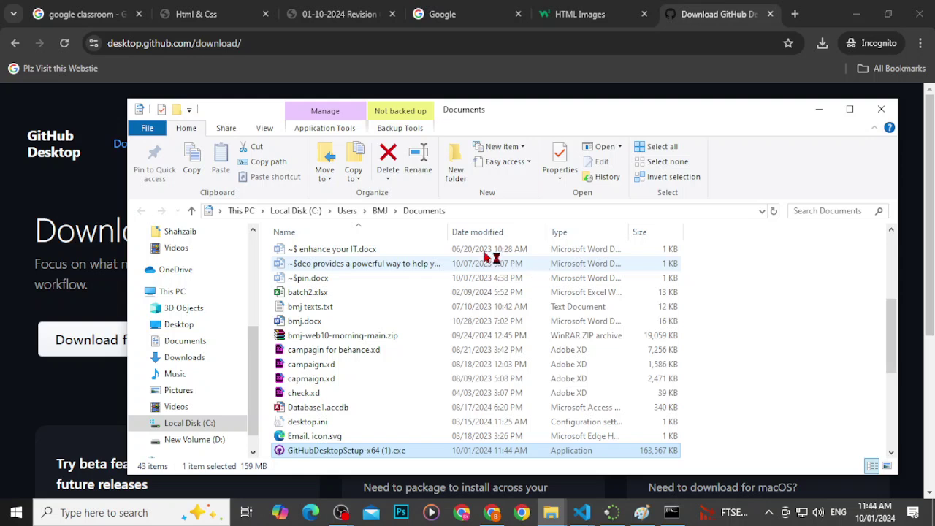
{"action": "left_click", "coordinate": [560, 31]}
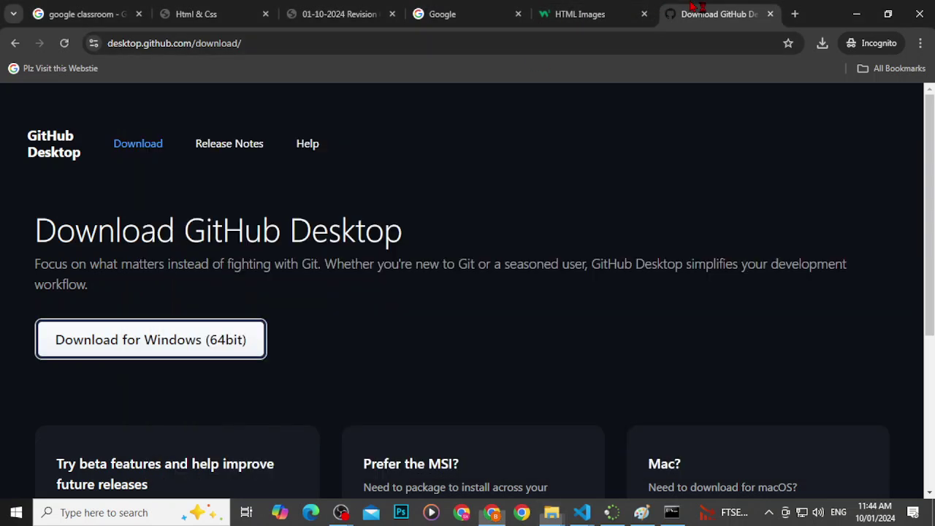
Step: Load github.com in a new incognito tab, briefly checking the Git Repository diagram
{"action": "left_click", "coordinate": [795, 13]}
{"action": "type", "text": "github"}
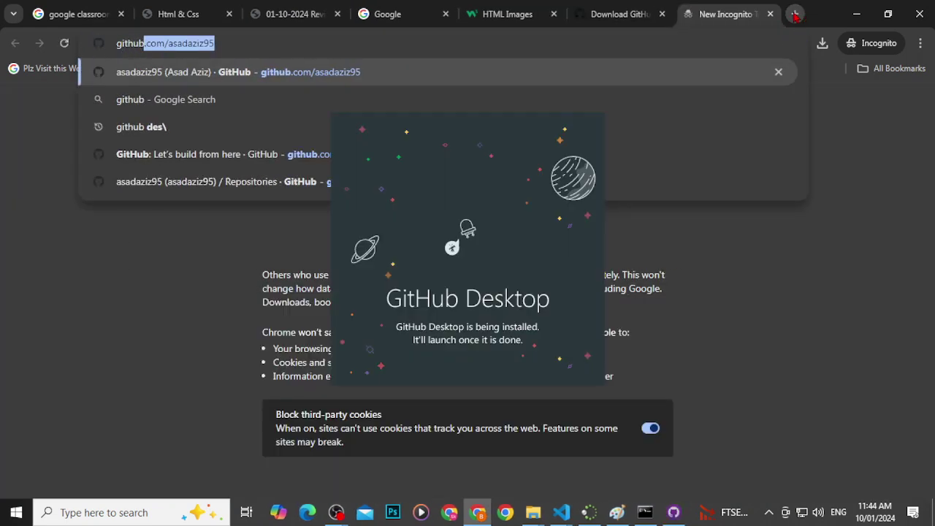
{"action": "key", "text": "Right"}
{"action": "key", "text": "BackSpace"}
{"action": "key", "text": "BackSpace"}
{"action": "key", "text": "BackSpace"}
{"action": "key", "text": "BackSpace"}
{"action": "key", "text": "BackSpace"}
{"action": "key", "text": "BackSpace"}
{"action": "key", "text": "BackSpace"}
{"action": "key", "text": "BackSpace"}
{"action": "key", "text": "BackSpace"}
{"action": "key", "text": "BackSpace"}
{"action": "key", "text": "BackSpace"}
{"action": "key", "text": "BackSpace"}
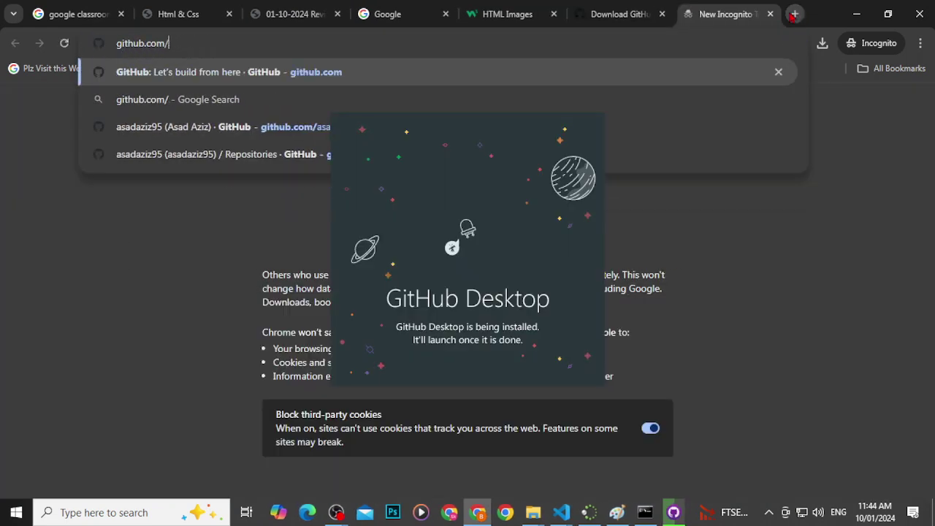
{"action": "type", "text": "m"}
{"action": "key", "text": "Return"}
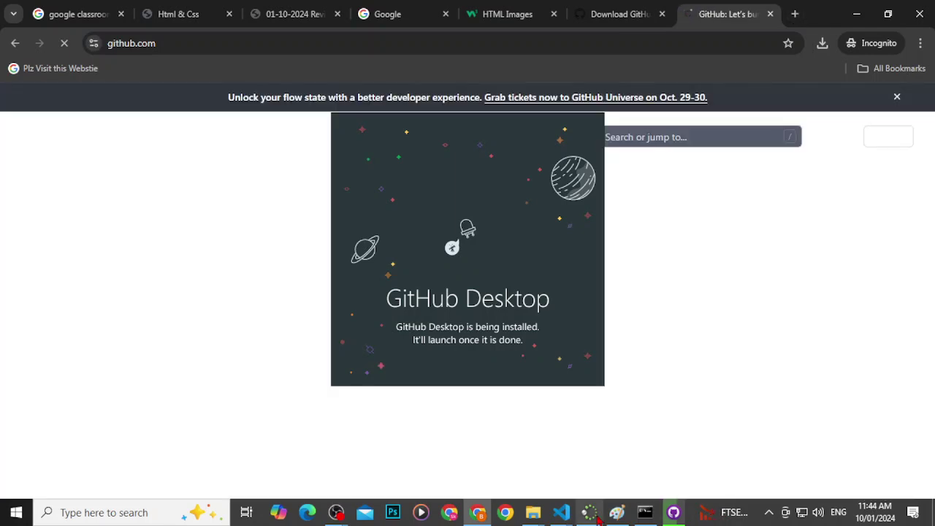
{"action": "left_click", "coordinate": [616, 512]}
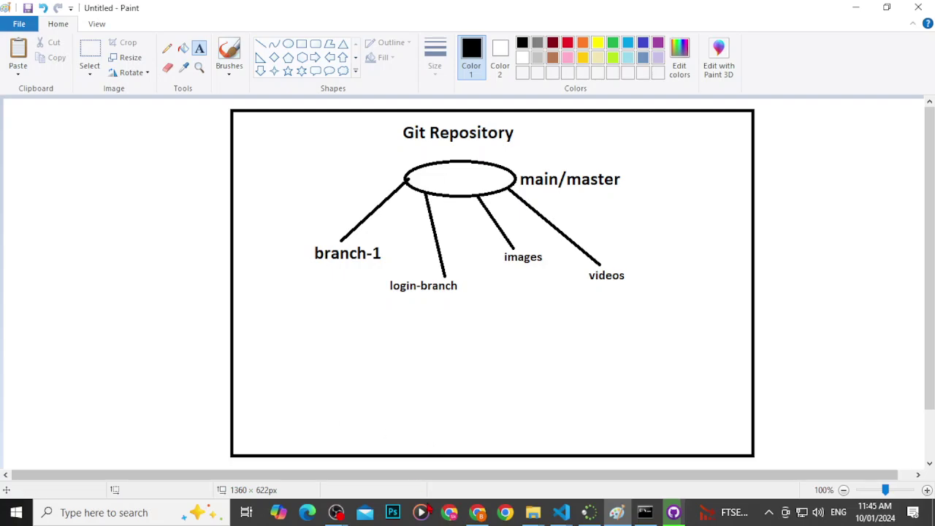
{"action": "left_click", "coordinate": [477, 513]}
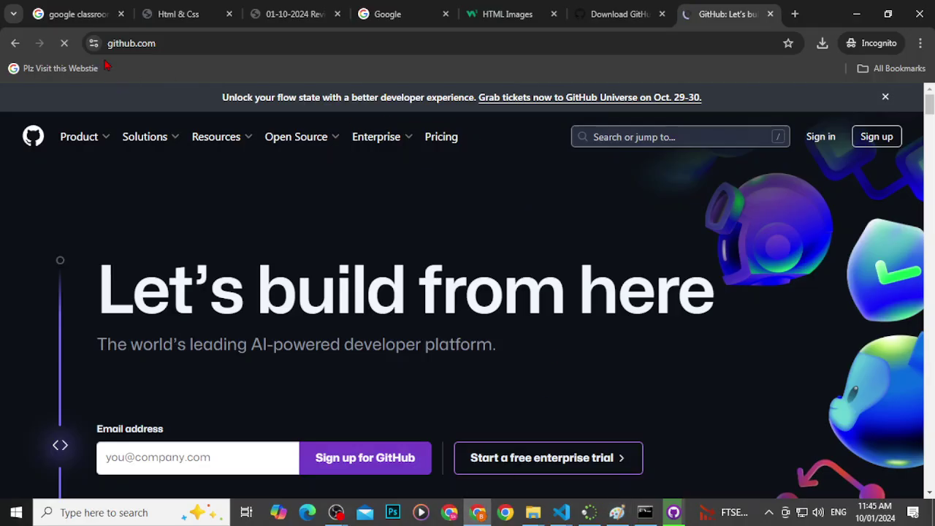
Step: Search for gitlab in a new tab and open the GitLab website
{"action": "left_click", "coordinate": [795, 14]}
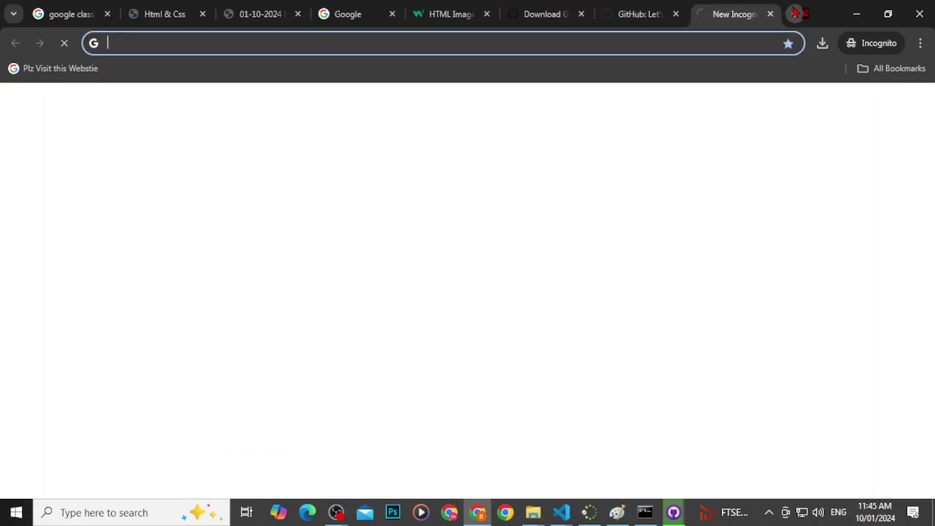
{"action": "type", "text": "gi"}
{"action": "key", "text": "BackSpace"}
{"action": "key", "text": "BackSpace"}
{"action": "key", "text": "BackSpace"}
{"action": "type", "text": "g"}
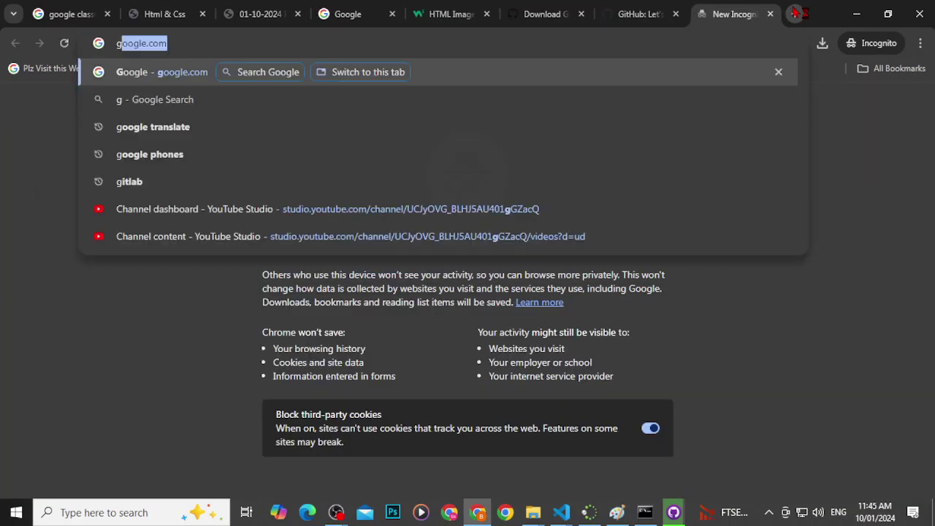
{"action": "type", "text": "itlab"}
{"action": "key", "text": "Return"}
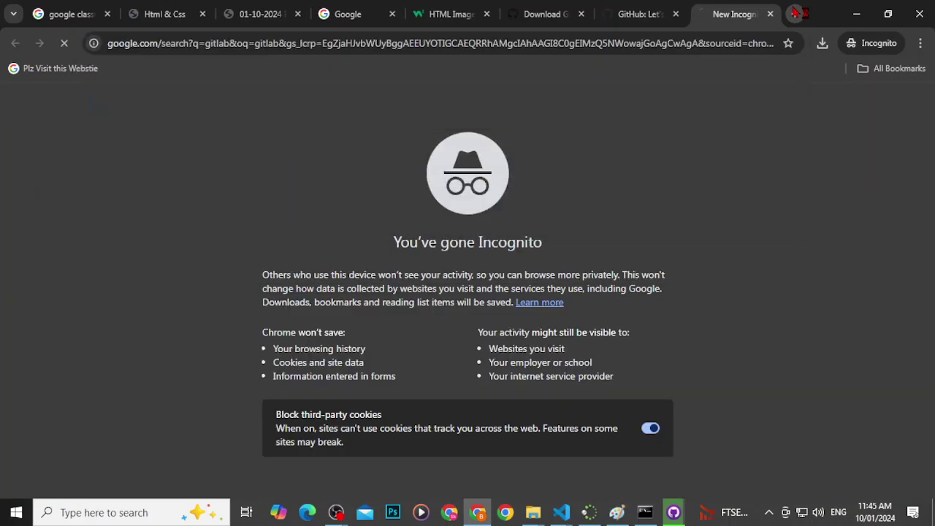
{"action": "left_click", "coordinate": [364, 244]}
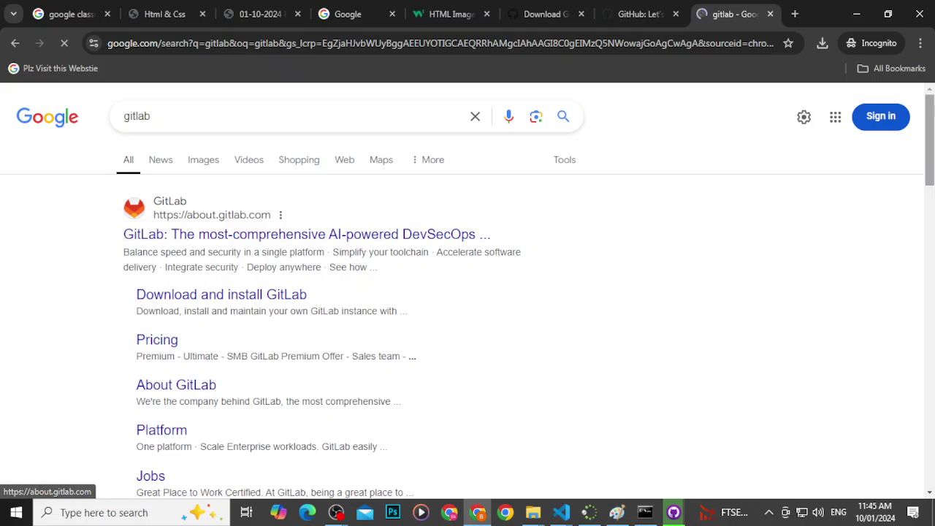
Step: Search for bitbucket in another new tab and open the Bitbucket website
{"action": "left_click", "coordinate": [795, 14]}
{"action": "type", "text": "bitbucket"}
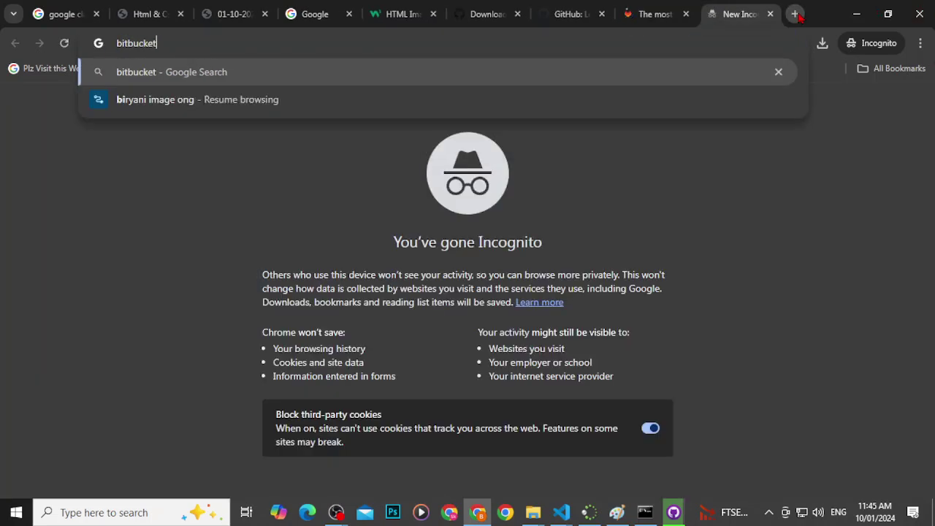
{"action": "key", "text": "Return"}
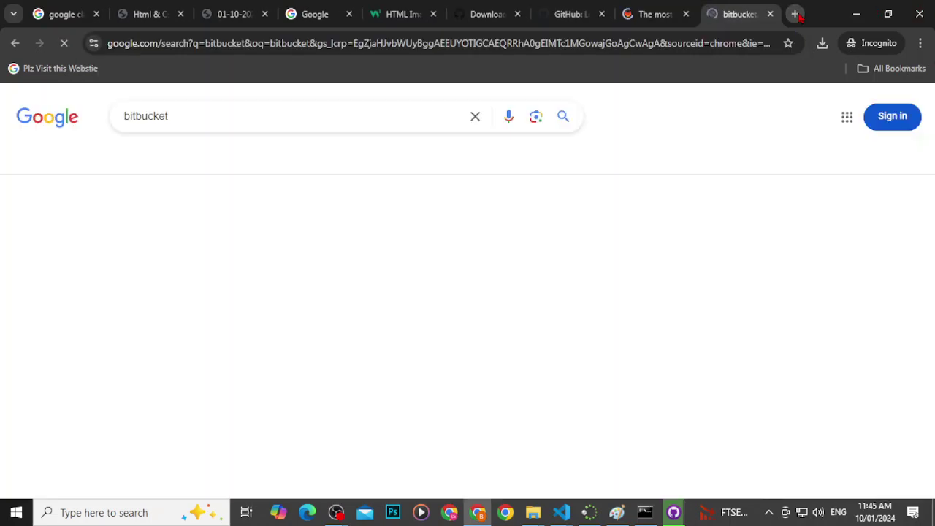
{"action": "left_click", "coordinate": [263, 277]}
Step: Cycle through the GitHub, GitLab and Bitbucket tabs, ending on GitHub
{"action": "left_click", "coordinate": [576, 22]}
{"action": "left_click", "coordinate": [665, 20]}
{"action": "left_click", "coordinate": [776, 8]}
{"action": "left_click", "coordinate": [650, 13]}
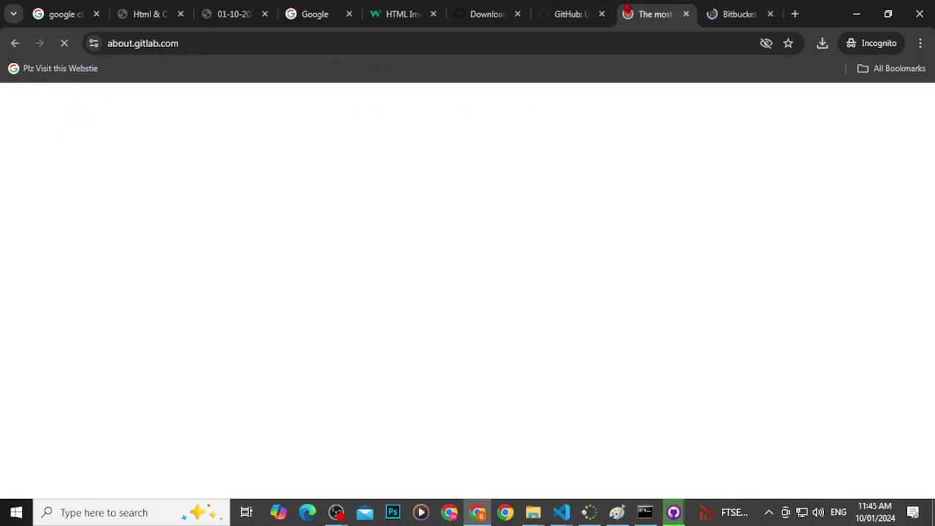
{"action": "left_click", "coordinate": [588, 14]}
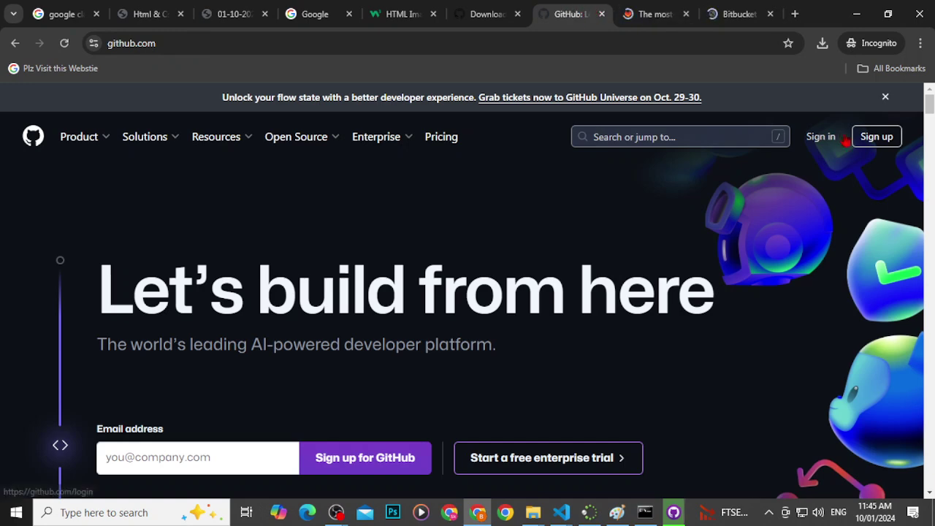
Step: Start GitHub account sign-up and submit a test email address
{"action": "left_click", "coordinate": [872, 140]}
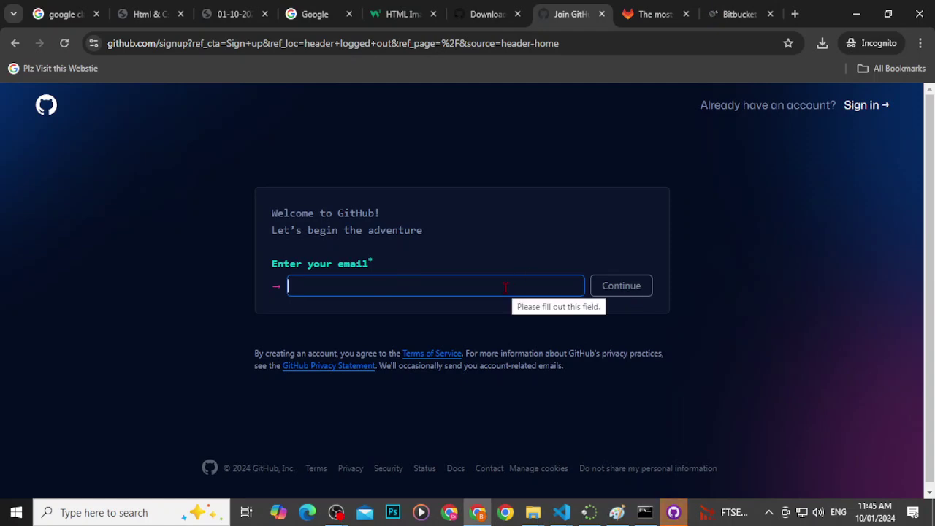
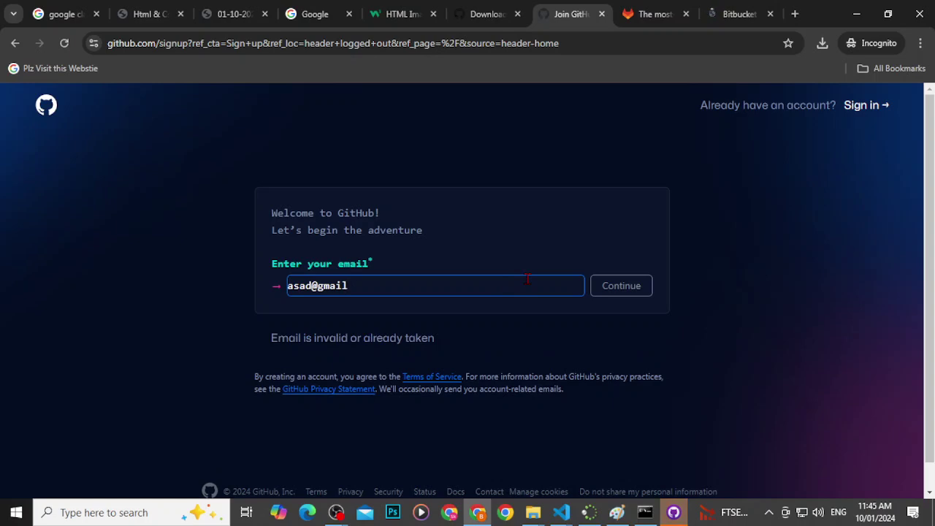
{"action": "left_click", "coordinate": [607, 292]}
Step: Add digits to the rejected email, resubmit it, then reload the sign-up page empty
{"action": "left_click", "coordinate": [470, 283]}
{"action": "left_click_drag", "start_coordinate": [273, 334], "coordinate": [544, 374]}
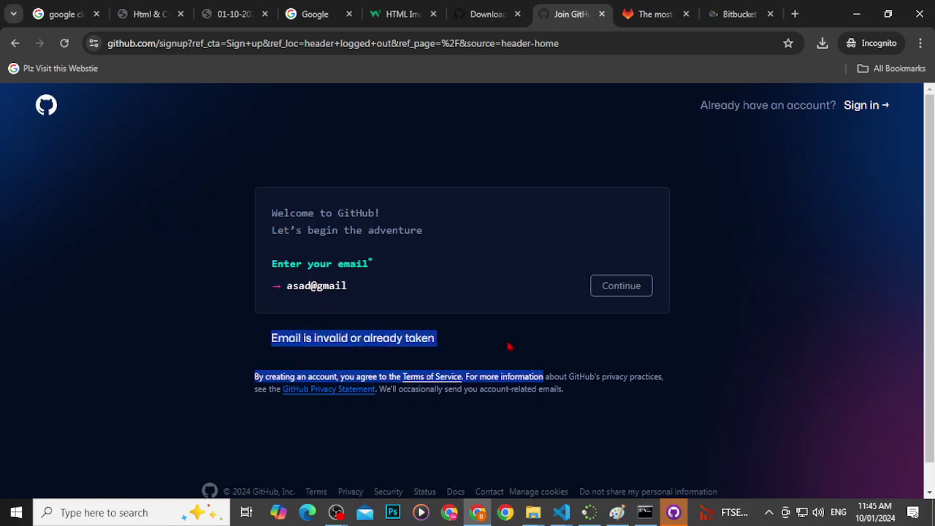
{"action": "left_click", "coordinate": [320, 286]}
{"action": "type", "text": "321312312312"}
{"action": "left_click", "coordinate": [622, 288]}
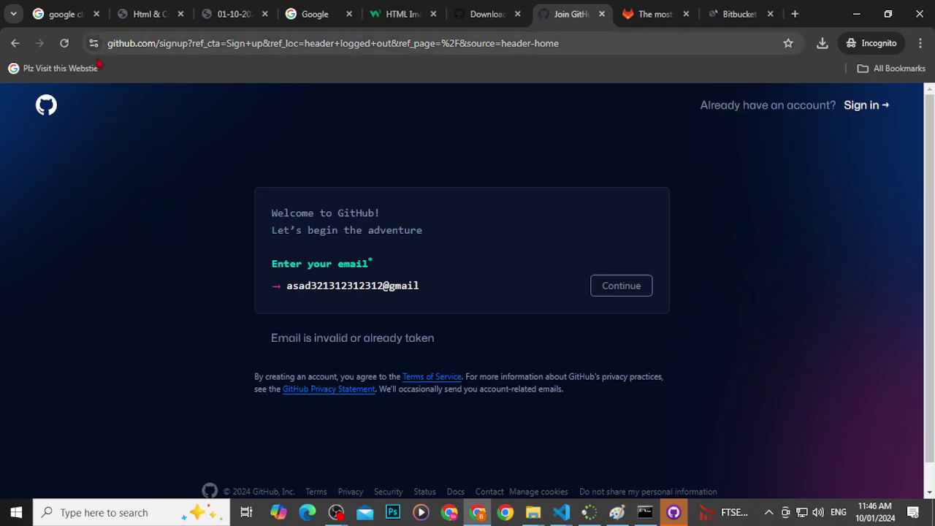
{"action": "triple_click", "coordinate": [356, 284]}
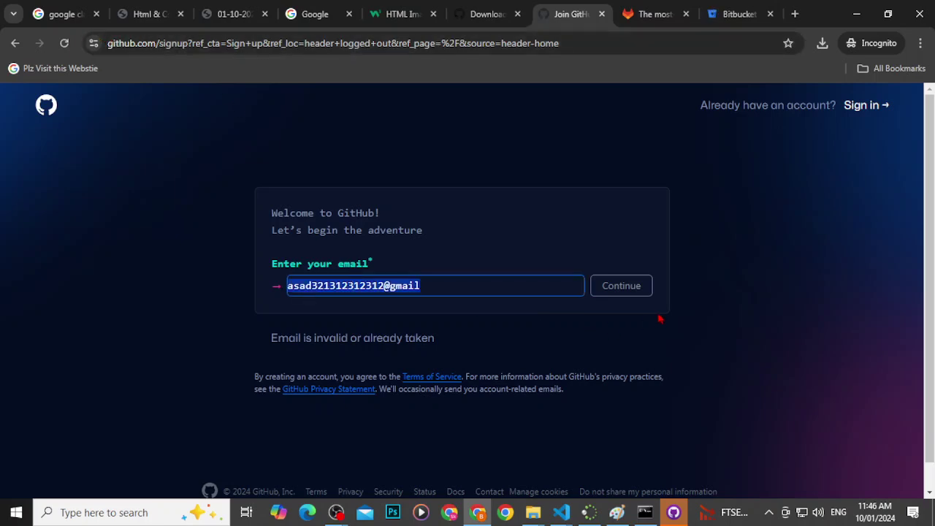
{"action": "left_click", "coordinate": [64, 44]}
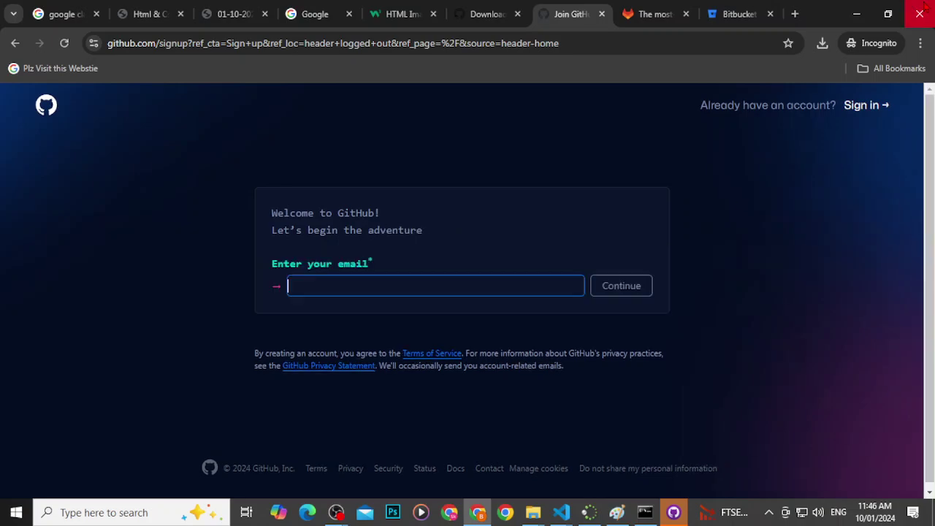
Step: Search for 'temp email .com' in a new tab and open the Temp Mail site
{"action": "left_click", "coordinate": [790, 14]}
{"action": "type", "text": "tm"}
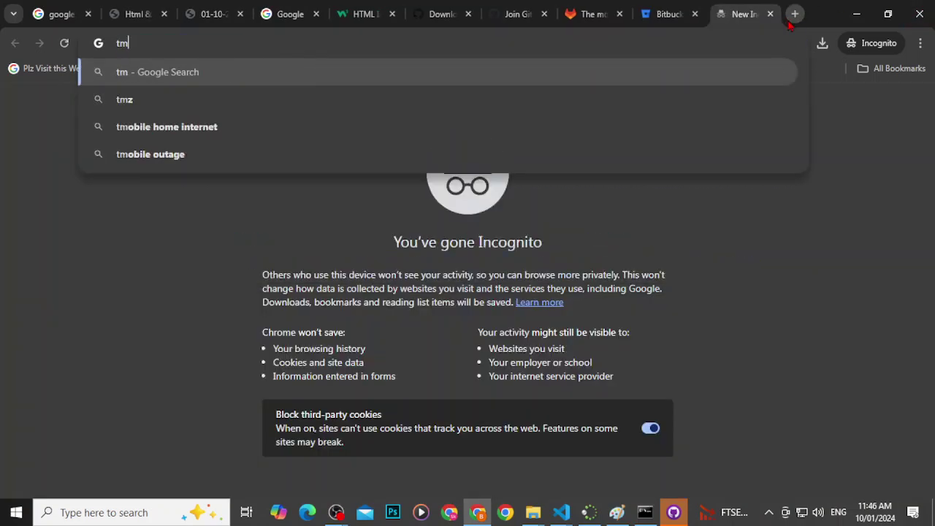
{"action": "key", "text": "BackSpace"}
{"action": "type", "text": "emp "}
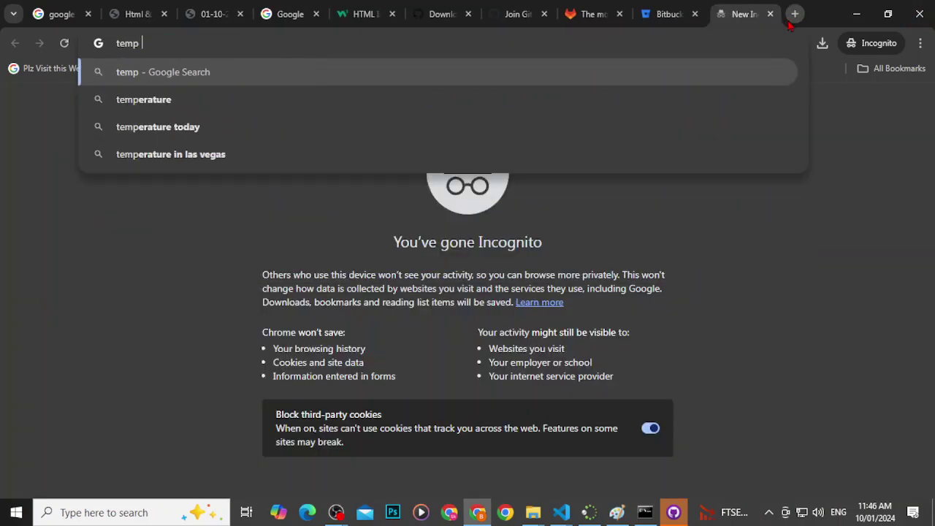
{"action": "type", "text": "email .com"}
{"action": "key", "text": "Return"}
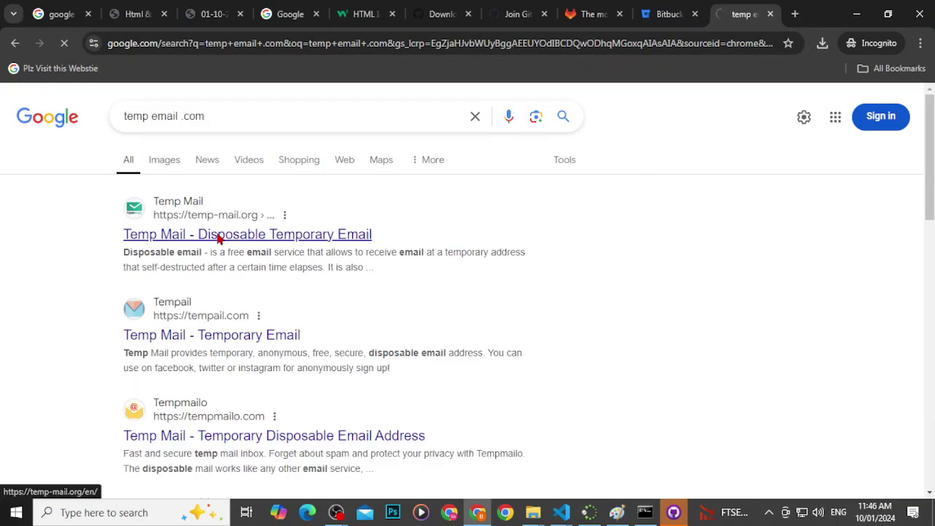
{"action": "left_click", "coordinate": [218, 238]}
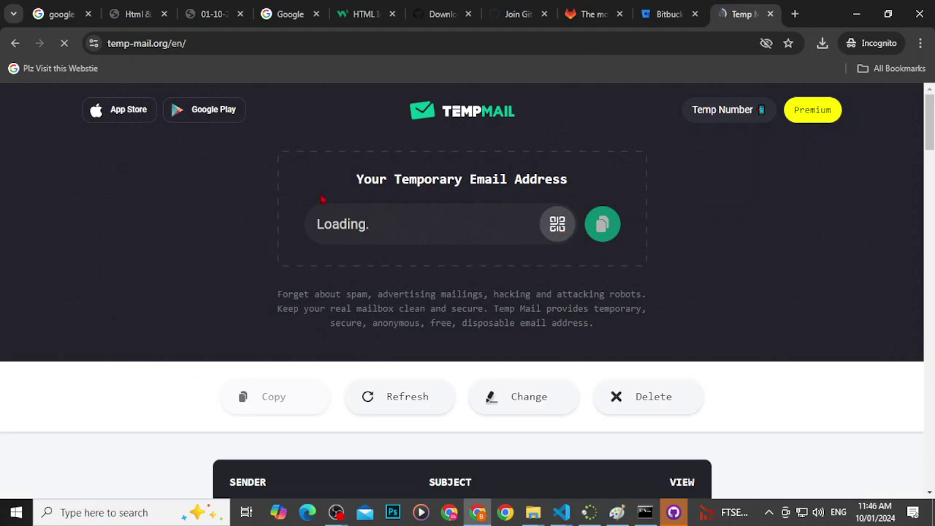
Step: Copy the generated temporary address and confirm the inbox is empty
{"action": "scroll", "coordinate": [468, 224], "scroll_direction": "down", "scroll_amount": 3}
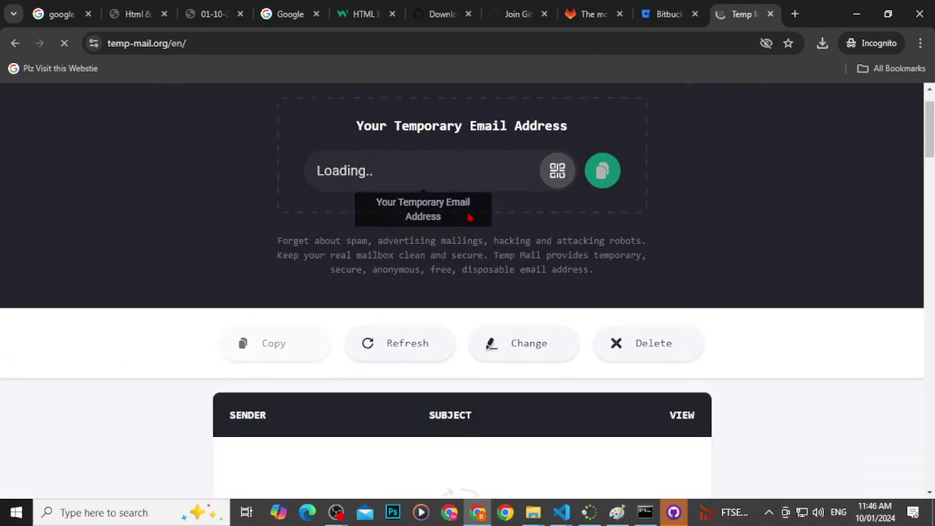
{"action": "scroll", "coordinate": [472, 234], "scroll_direction": "up", "scroll_amount": 3}
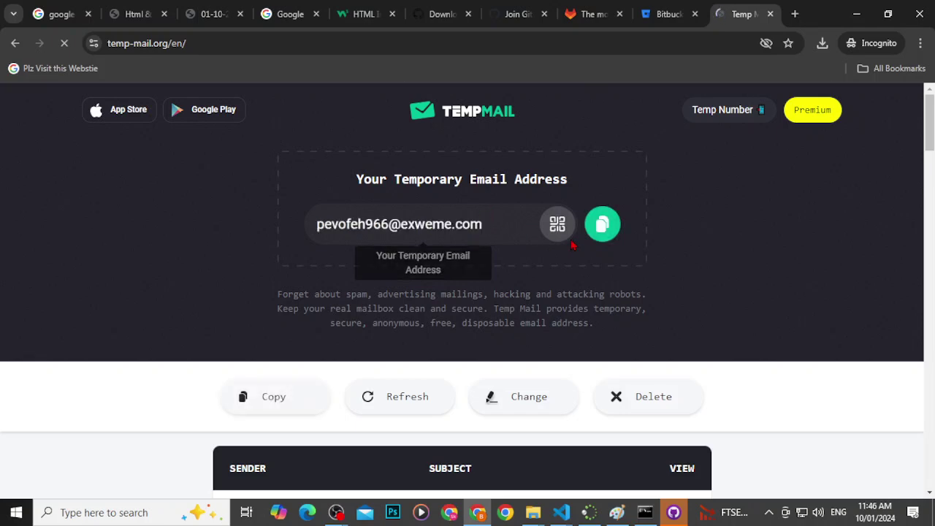
{"action": "left_click", "coordinate": [597, 238]}
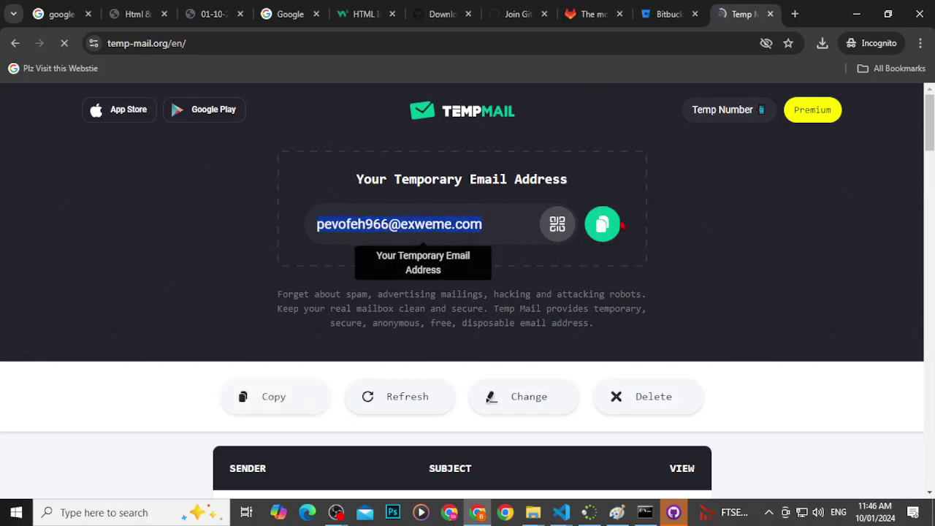
{"action": "scroll", "coordinate": [619, 117], "scroll_direction": "down", "scroll_amount": 3}
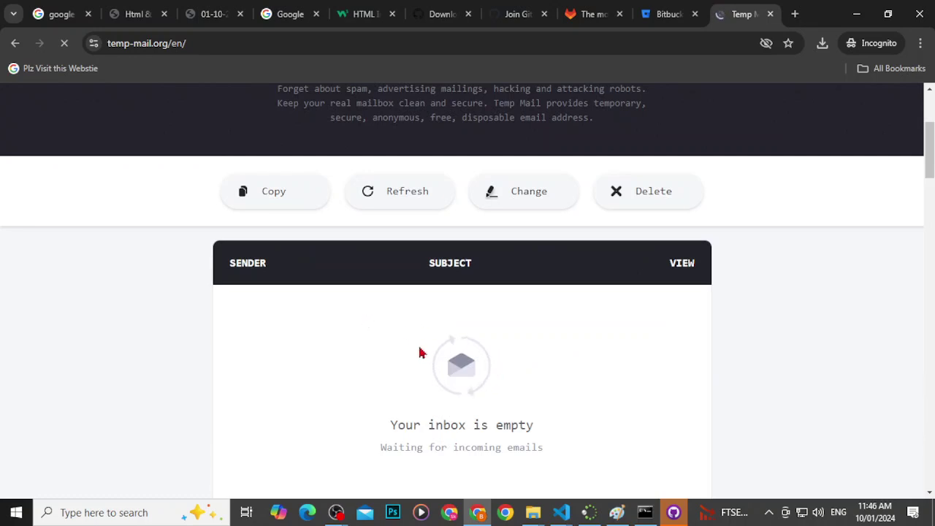
Step: Paste the temporary email into GitHub's sign-up form and continue
{"action": "left_click", "coordinate": [515, 14]}
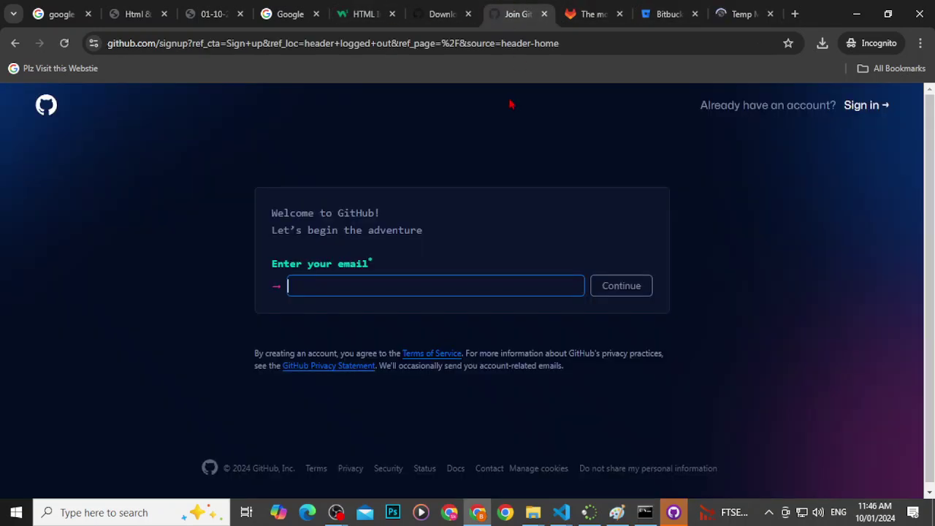
{"action": "key", "text": "ctrl+v"}
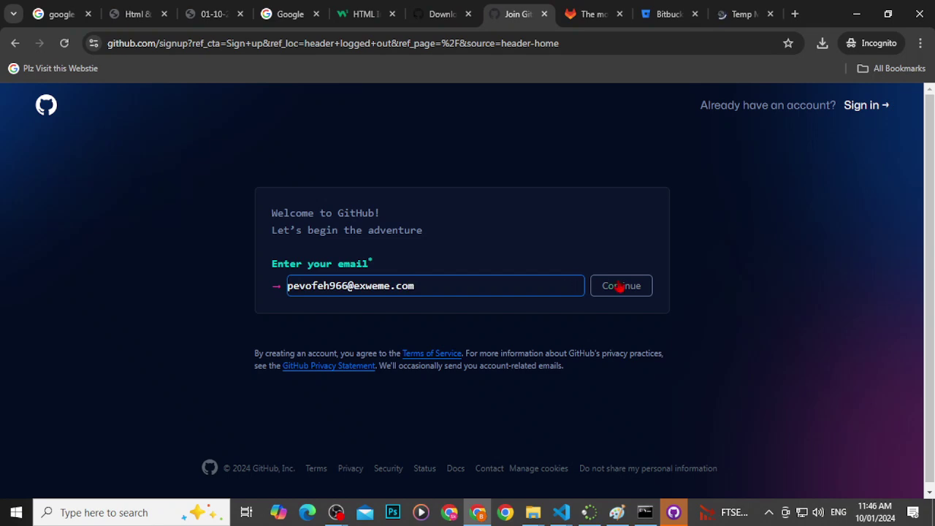
{"action": "left_click", "coordinate": [618, 285]}
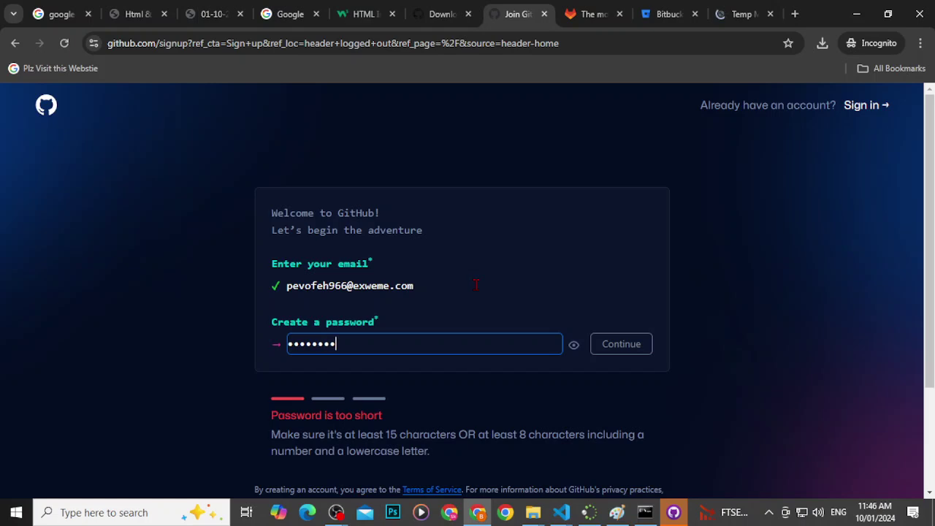
Step: Set a password and an available username, then continue past email preferences
{"action": "left_click", "coordinate": [596, 353]}
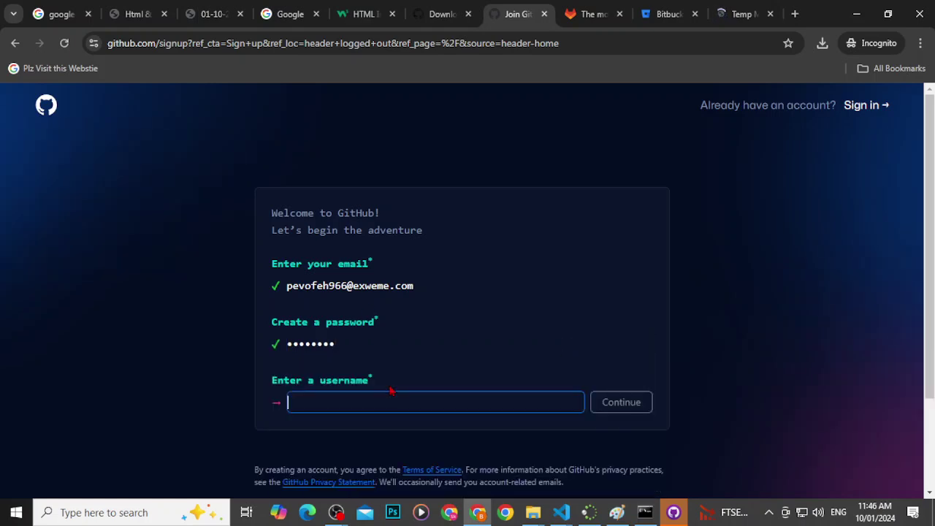
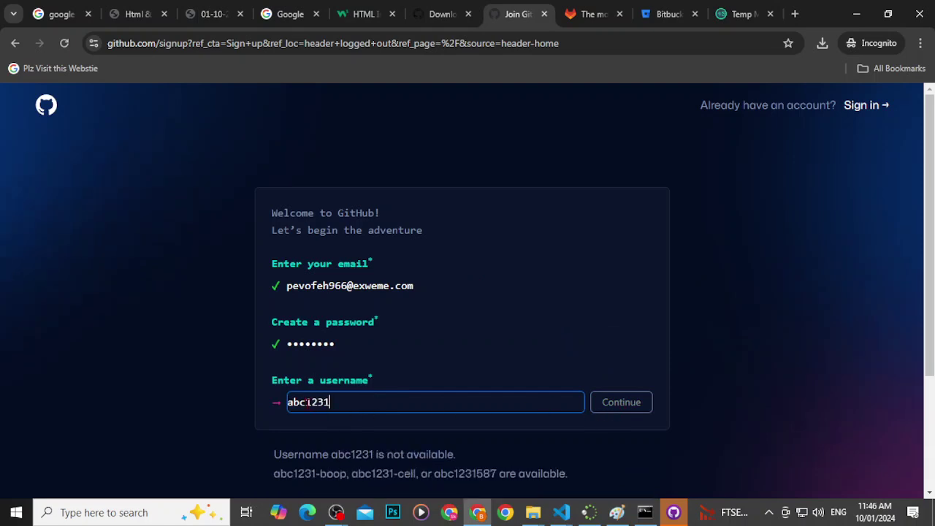
{"action": "left_click", "coordinate": [465, 438]}
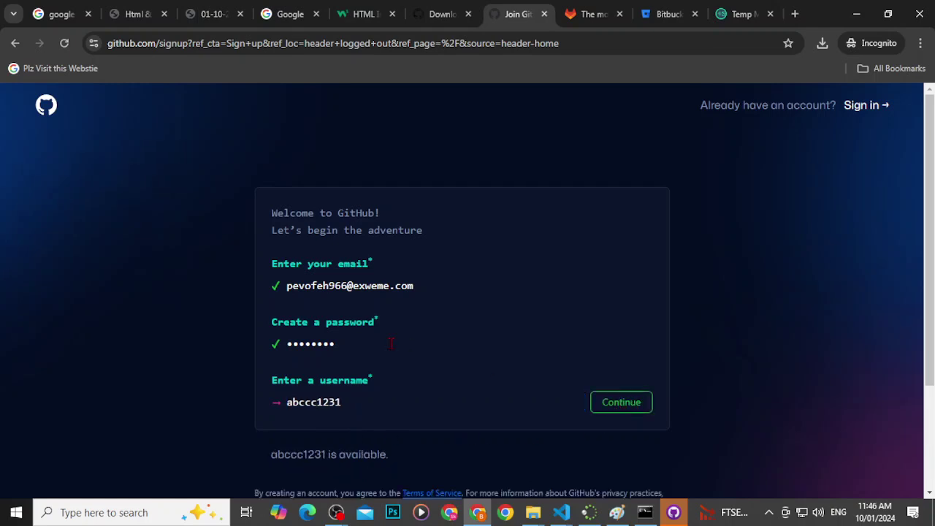
{"action": "scroll", "coordinate": [393, 379], "scroll_direction": "down", "scroll_amount": 1}
{"action": "left_click", "coordinate": [643, 338]}
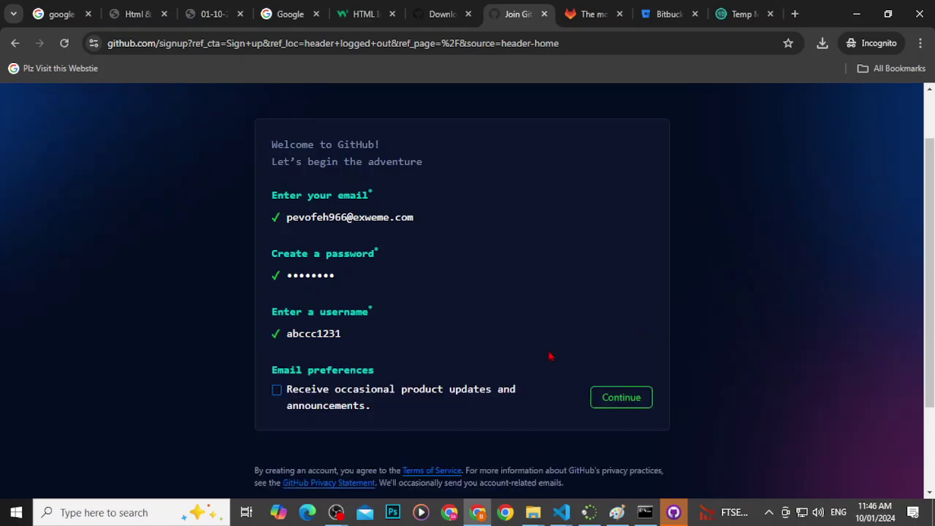
{"action": "left_click", "coordinate": [610, 407]}
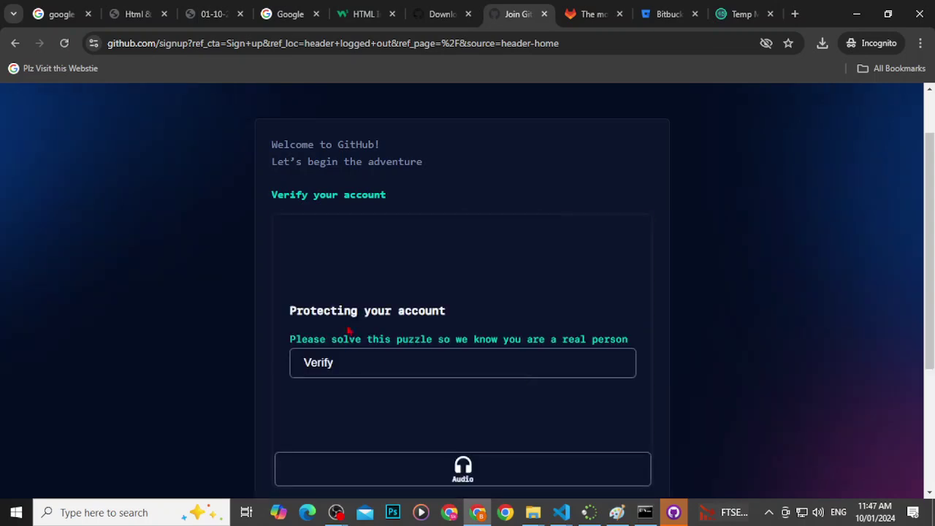
Step: Start the verification puzzle, rotate the truck and submit a first answer
{"action": "left_click", "coordinate": [348, 369]}
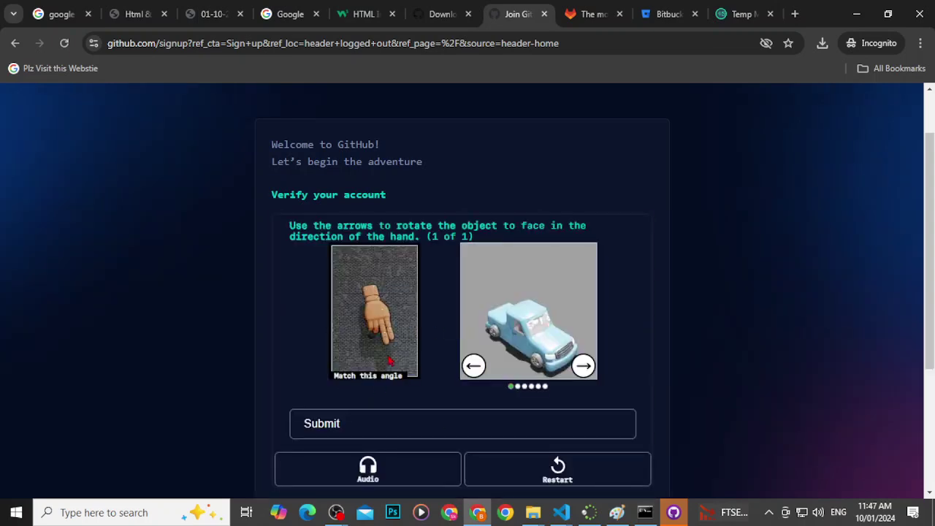
{"action": "left_click", "coordinate": [473, 365]}
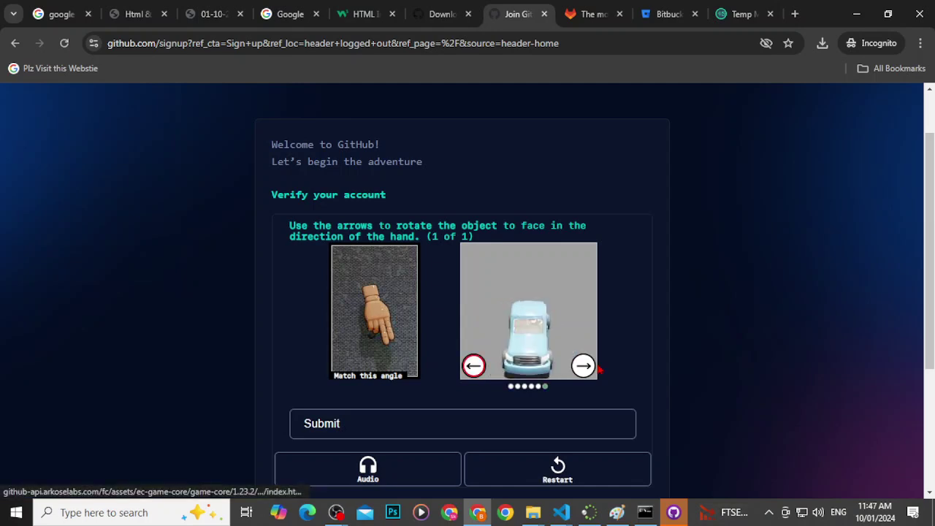
{"action": "left_click", "coordinate": [583, 365]}
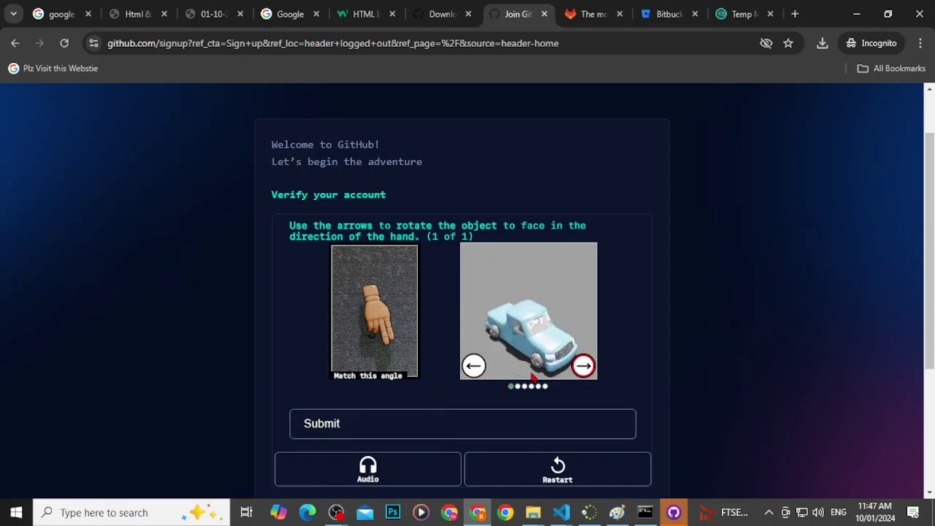
{"action": "left_click", "coordinate": [358, 428]}
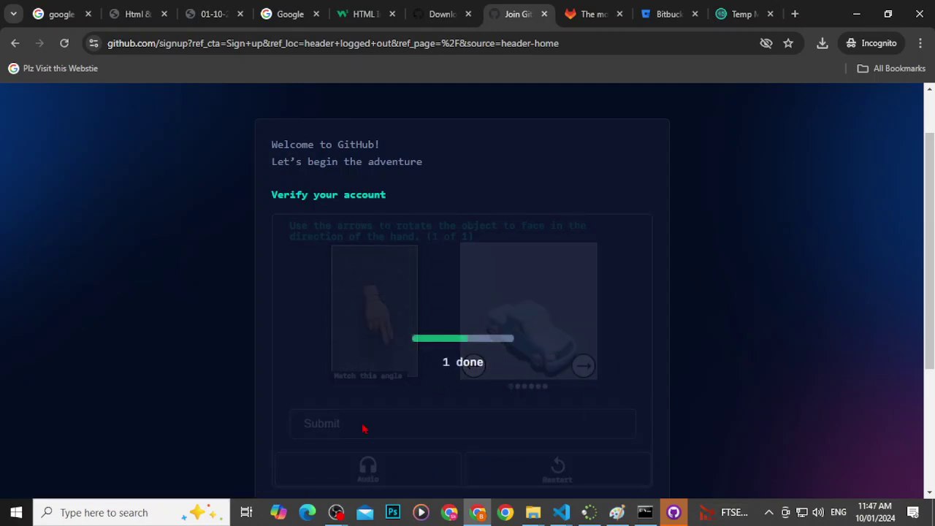
Step: Load a new puzzle, rotate the chair two steps toward the hand and submit
{"action": "scroll", "coordinate": [505, 402], "scroll_direction": "down", "scroll_amount": 2}
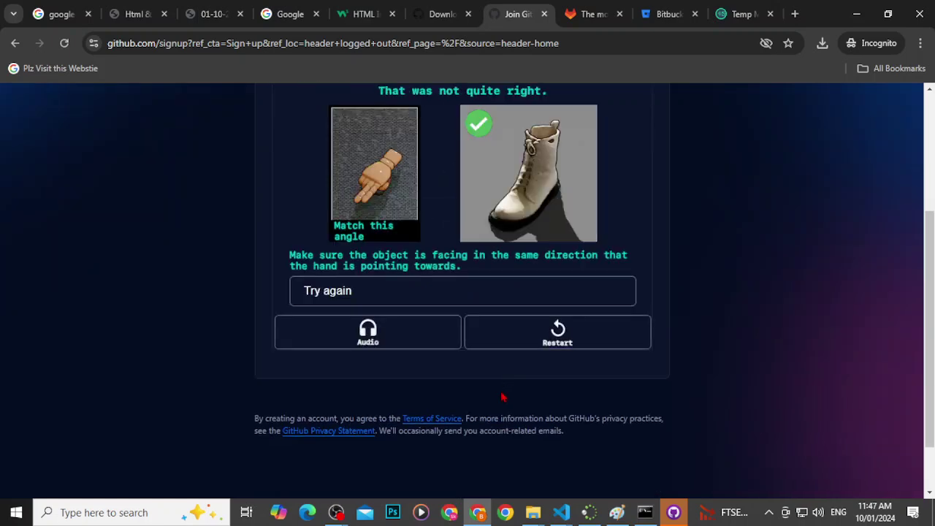
{"action": "scroll", "coordinate": [463, 414], "scroll_direction": "up", "scroll_amount": 1}
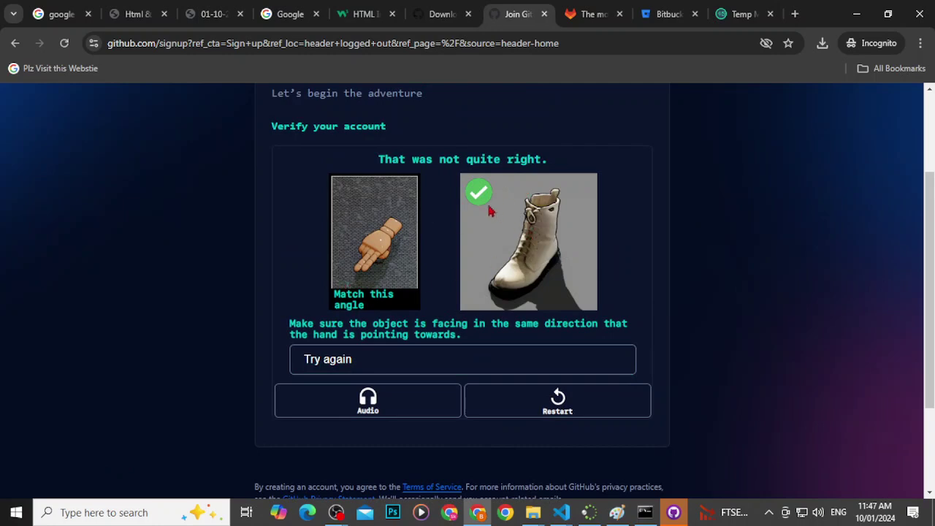
{"action": "left_click", "coordinate": [360, 363]}
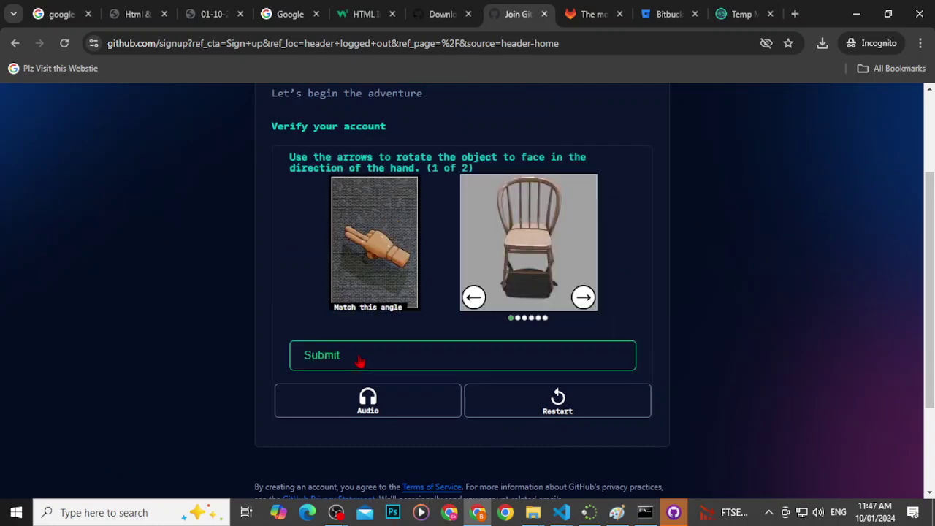
{"action": "left_click", "coordinate": [482, 305]}
{"action": "left_click", "coordinate": [482, 305]}
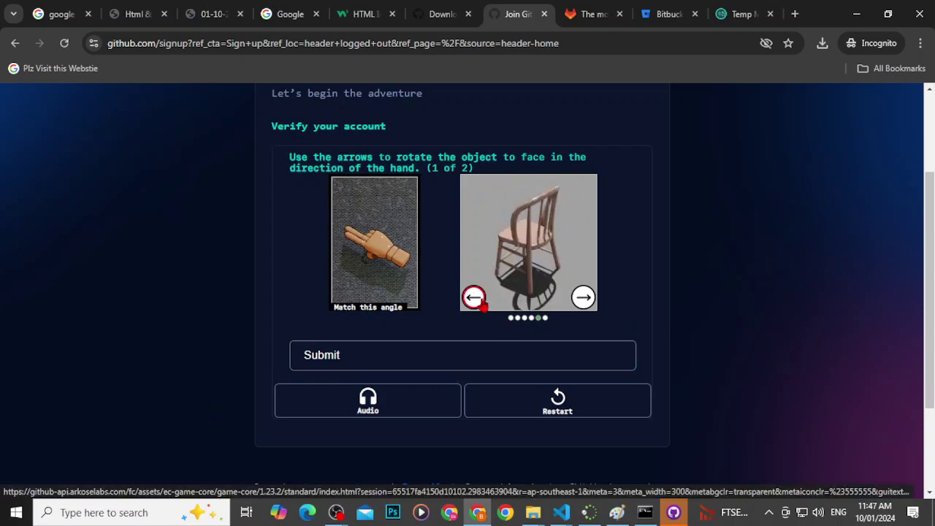
{"action": "left_click", "coordinate": [401, 365]}
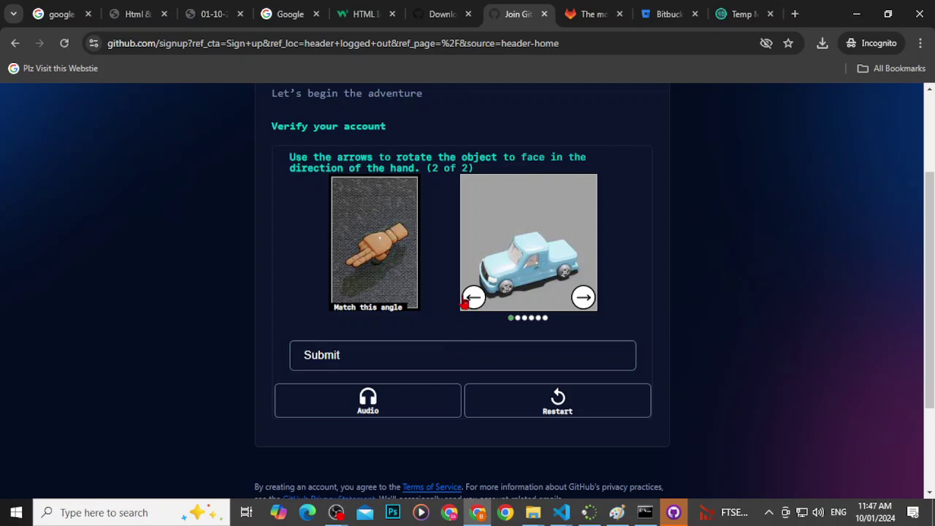
Step: Rotate the truck to face sideways matching the hand and submit it
{"action": "left_click", "coordinate": [474, 297]}
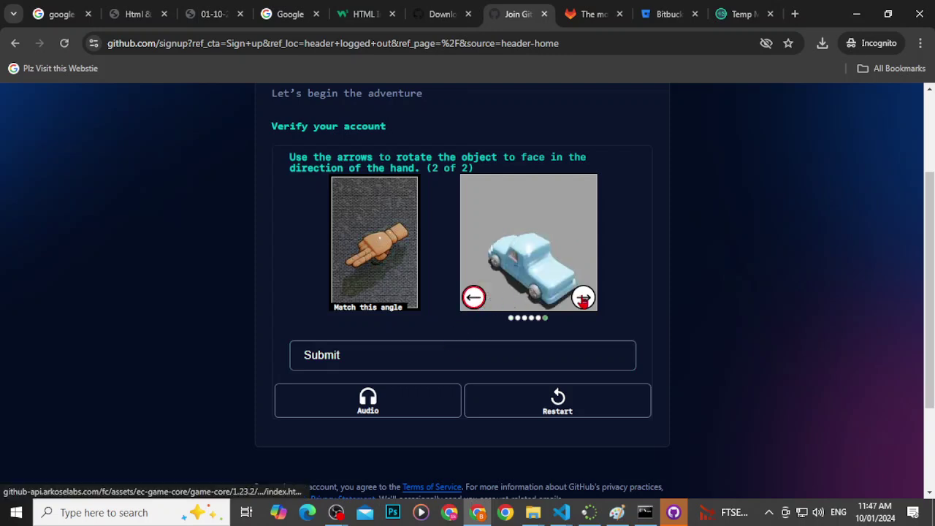
{"action": "left_click", "coordinate": [583, 298]}
{"action": "left_click", "coordinate": [583, 298]}
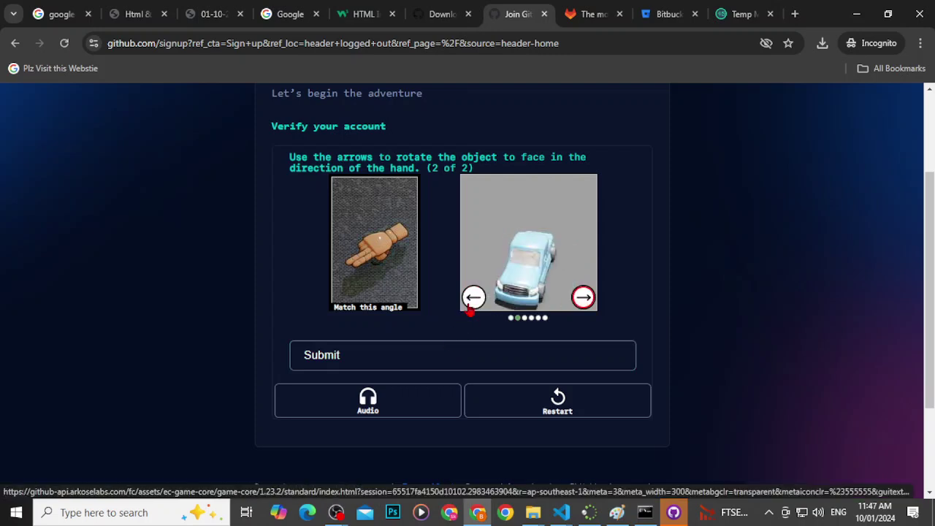
{"action": "left_click", "coordinate": [473, 298]}
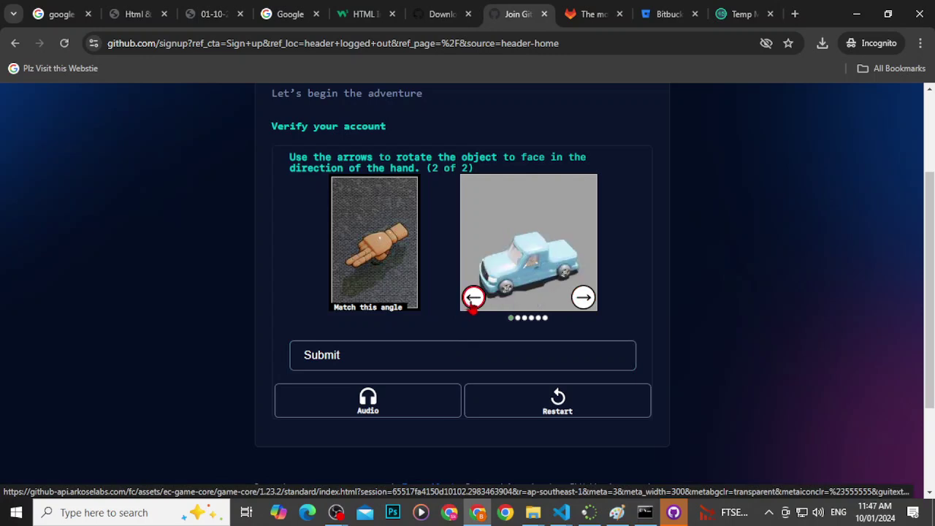
{"action": "left_click", "coordinate": [350, 356]}
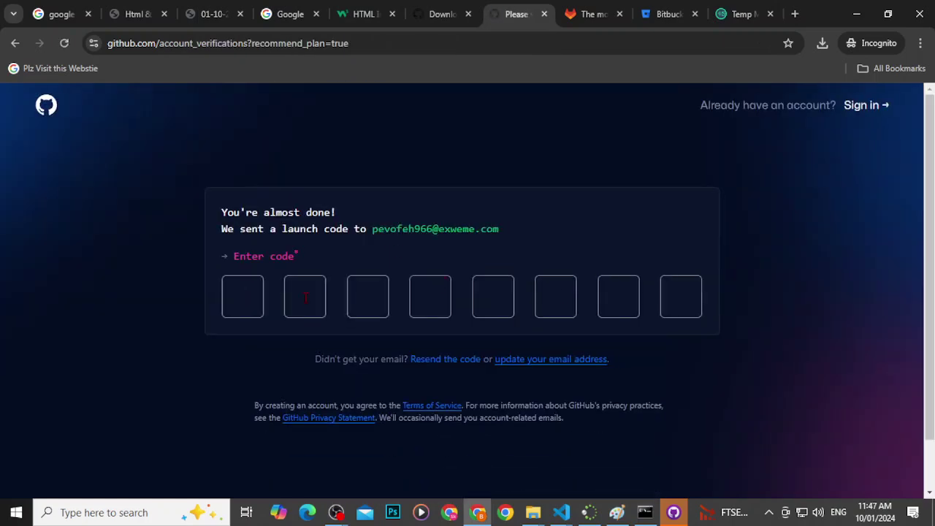
Step: Copy the launch code from GitHub's email in Temp Mail and paste it into GitHub's code boxes
{"action": "left_click", "coordinate": [741, 14]}
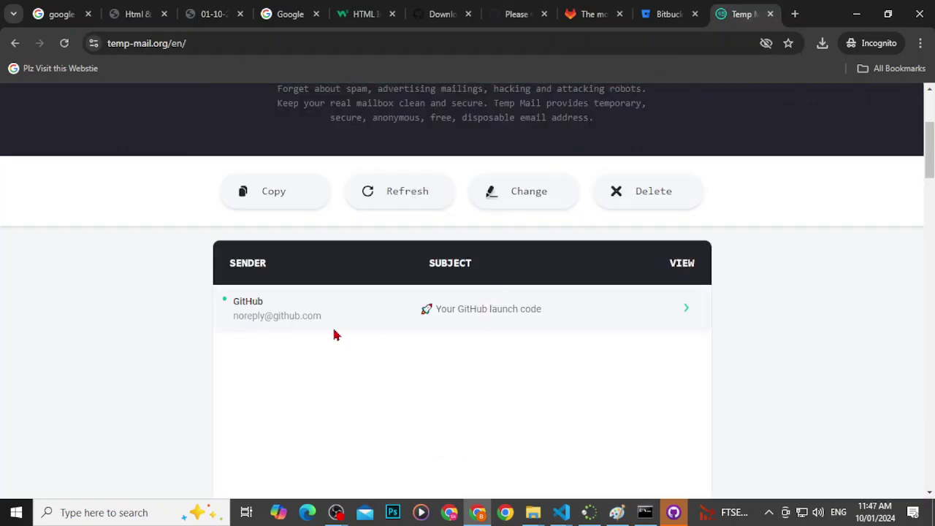
{"action": "left_click", "coordinate": [356, 309]}
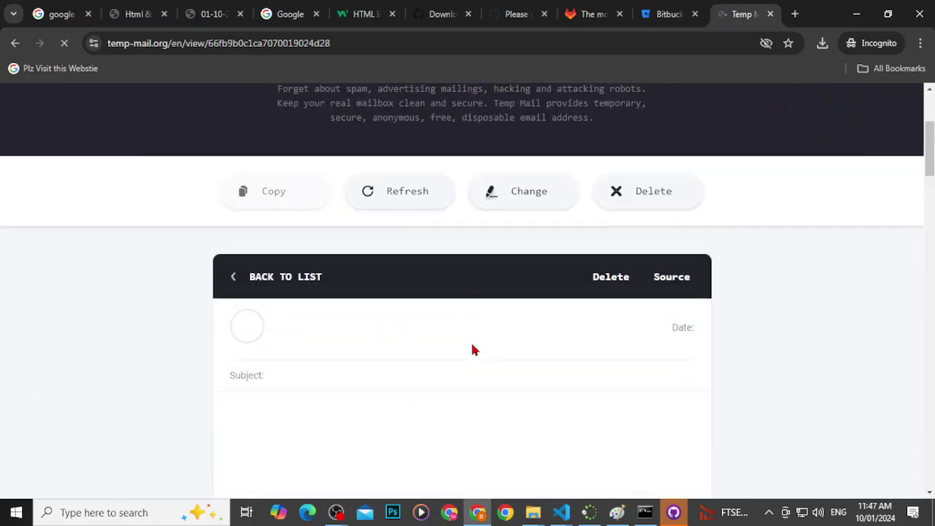
{"action": "scroll", "coordinate": [456, 356], "scroll_direction": "down", "scroll_amount": 2}
{"action": "double_click", "coordinate": [485, 342]}
{"action": "key", "text": "ctrl+c"}
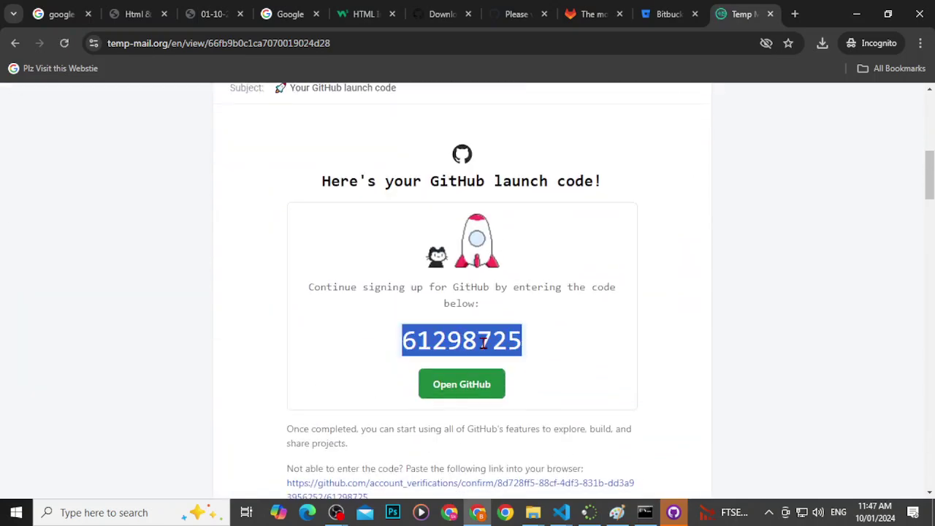
{"action": "key", "text": "ctrl+shift+Tab"}
{"action": "key", "text": "ctrl+shift+Tab"}
{"action": "key", "text": "ctrl+shift+Tab"}
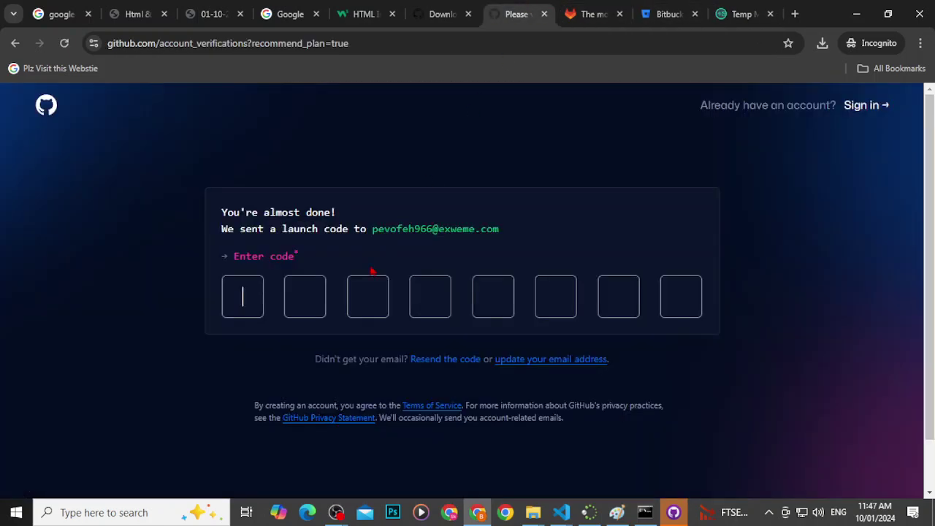
{"action": "key", "text": "ctrl+v"}
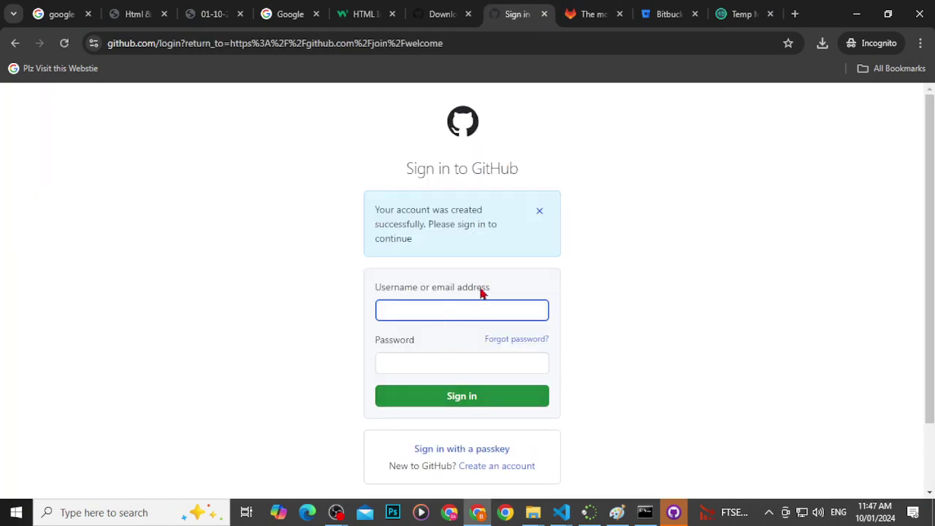
Step: Recopy the temporary address from Temp Mail and sign in with it and the account password
{"action": "key", "text": "ctrl+9"}
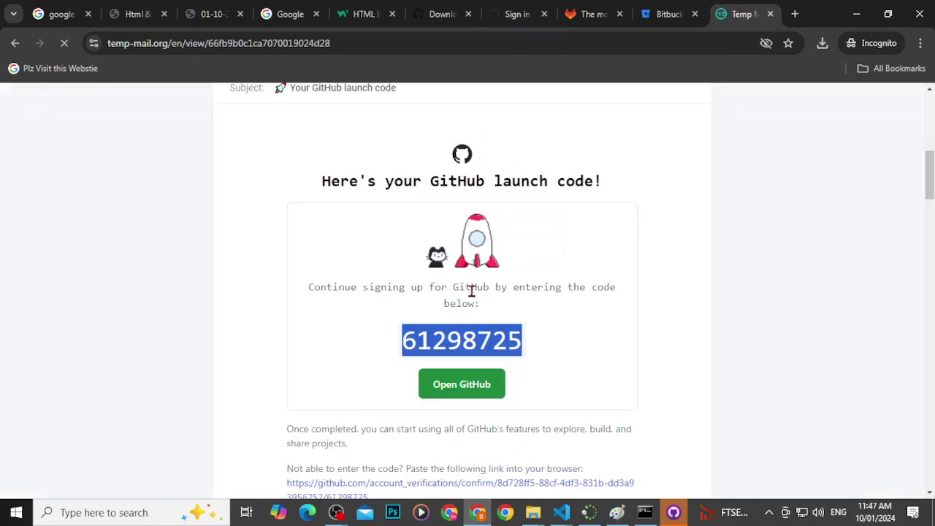
{"action": "scroll", "coordinate": [536, 273], "scroll_direction": "up", "scroll_amount": 8}
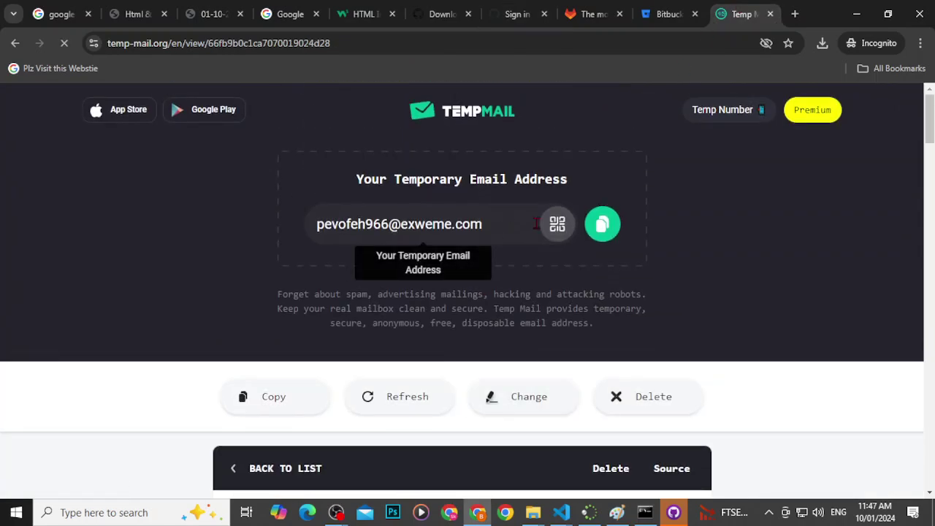
{"action": "left_click", "coordinate": [603, 225]}
{"action": "left_click", "coordinate": [453, 16]}
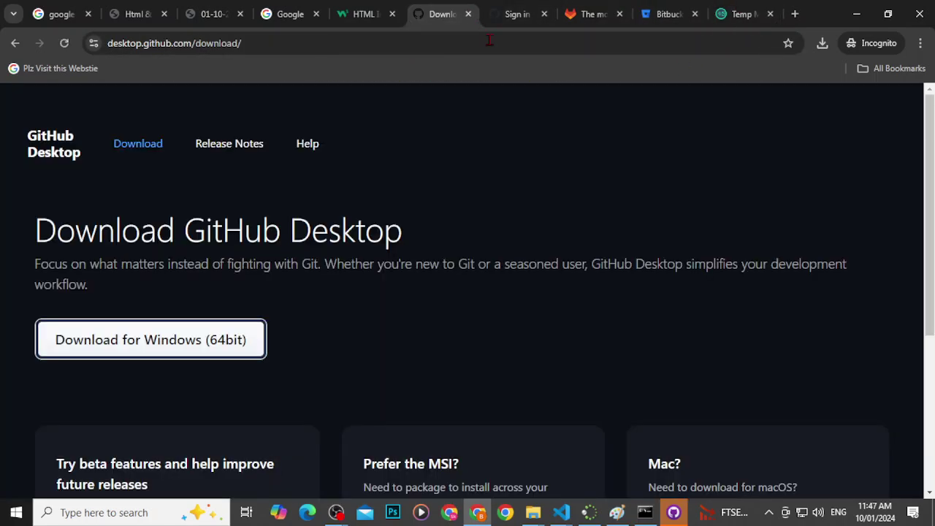
{"action": "left_click", "coordinate": [516, 14]}
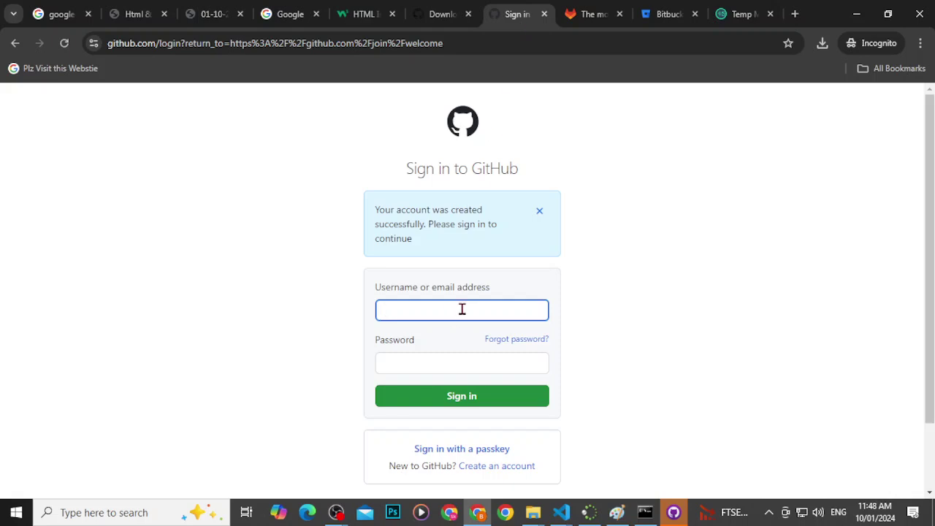
{"action": "key", "text": "ctrl+v"}
{"action": "left_click", "coordinate": [463, 357]}
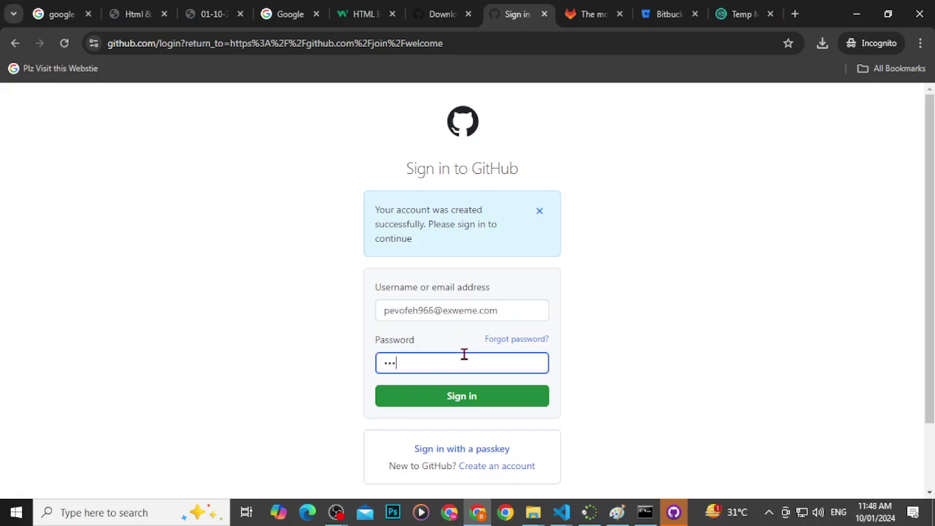
{"action": "key", "text": "Return"}
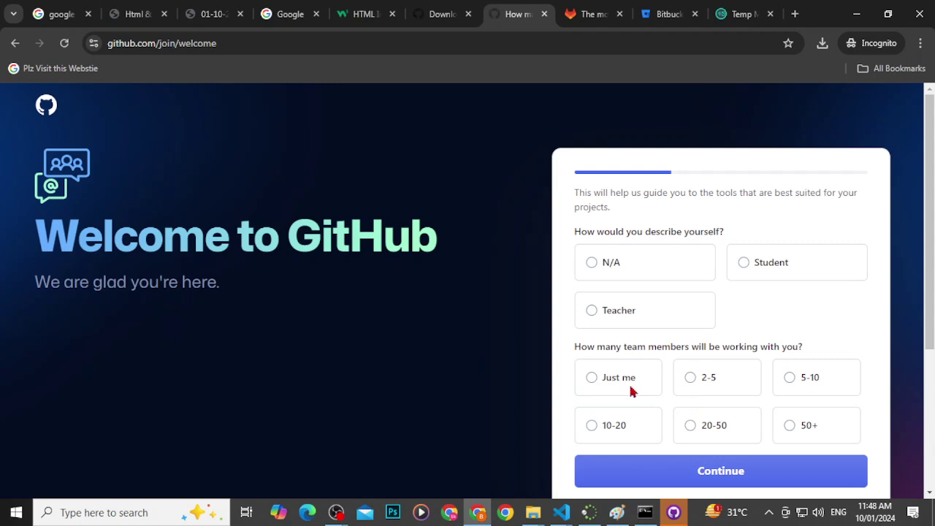
Step: Answer the first onboarding question as a student working alone
{"action": "left_click", "coordinate": [782, 267]}
{"action": "left_click", "coordinate": [649, 392]}
{"action": "left_click", "coordinate": [664, 480]}
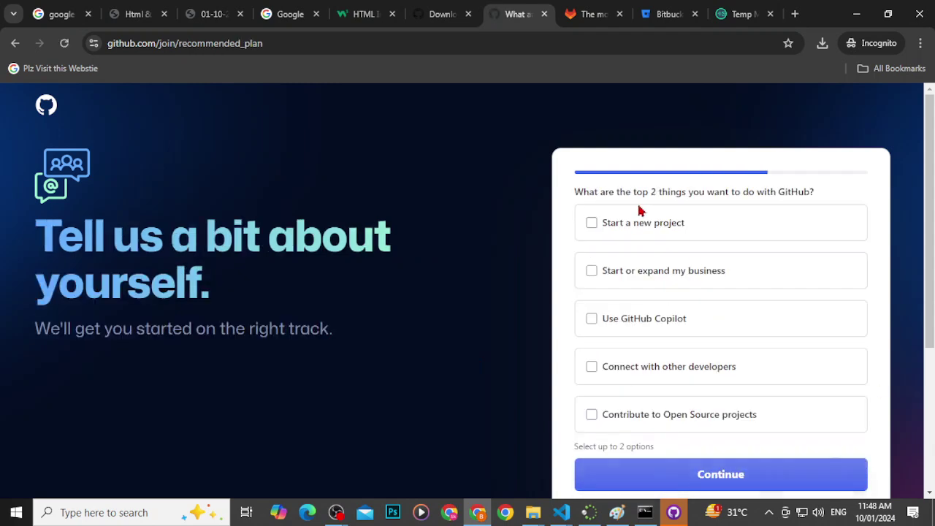
Step: Pick the goals Start a new project and Connect with other developers, then continue free
{"action": "left_click", "coordinate": [637, 222]}
{"action": "left_click", "coordinate": [580, 366]}
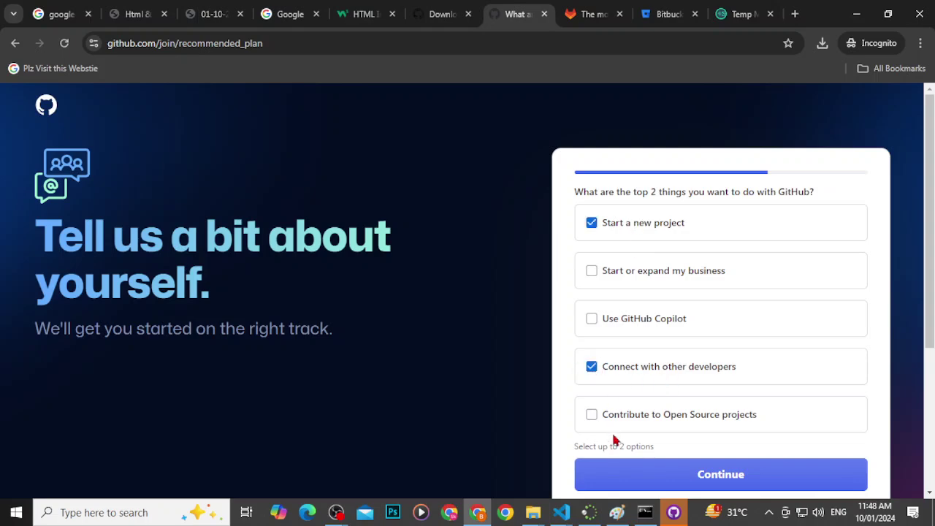
{"action": "left_click", "coordinate": [622, 469]}
{"action": "scroll", "coordinate": [551, 316], "scroll_direction": "down", "scroll_amount": 6}
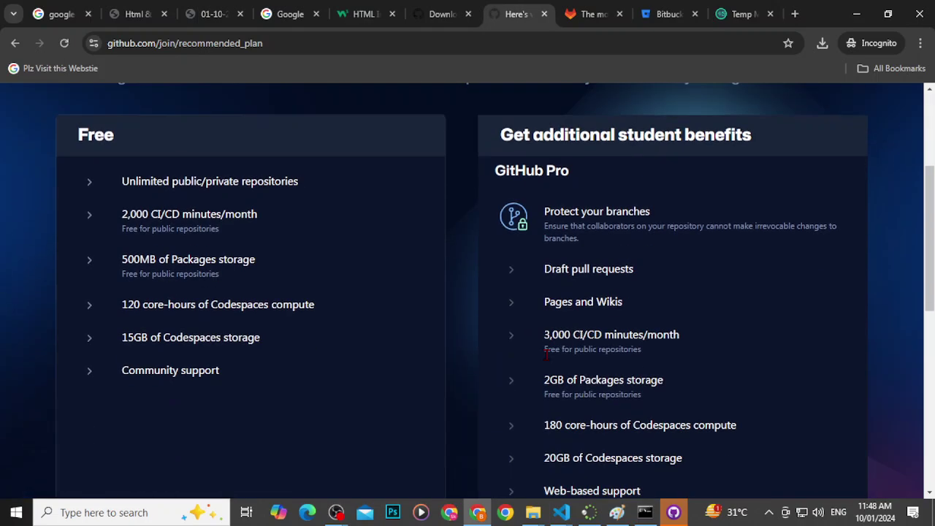
{"action": "left_click", "coordinate": [299, 488]}
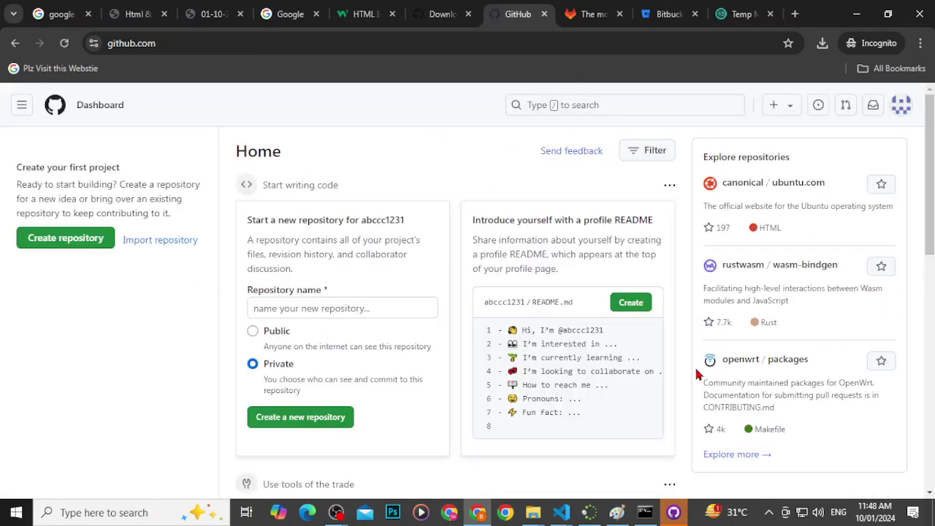
{"action": "left_click", "coordinate": [533, 512]}
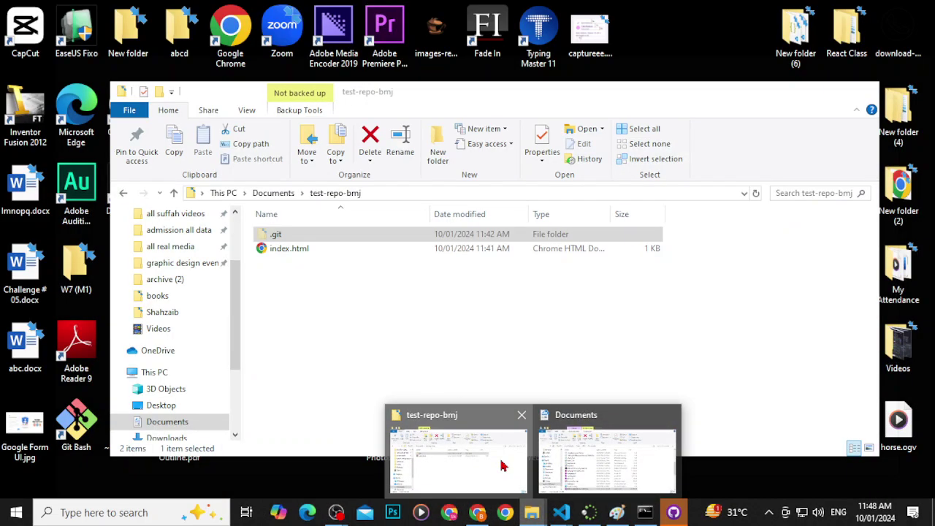
Step: Check the test-repo-bmj folder in Explorer, then start a new repository from GitHub's dashboard
{"action": "left_click", "coordinate": [504, 467]}
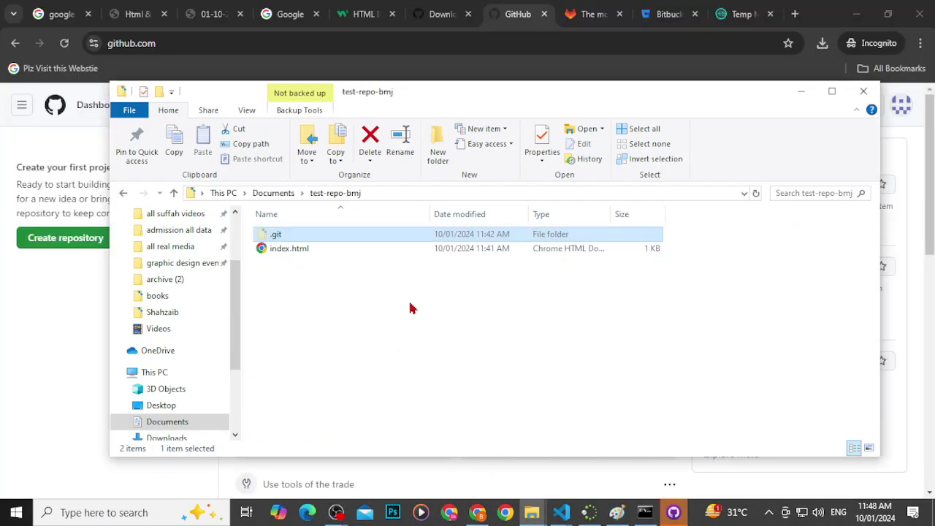
{"action": "left_click", "coordinate": [4, 304]}
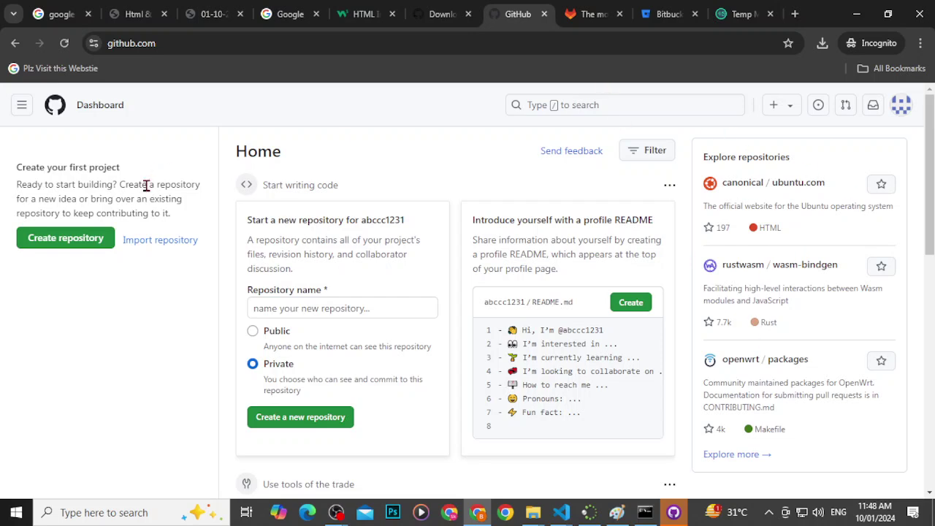
{"action": "left_click", "coordinate": [101, 240]}
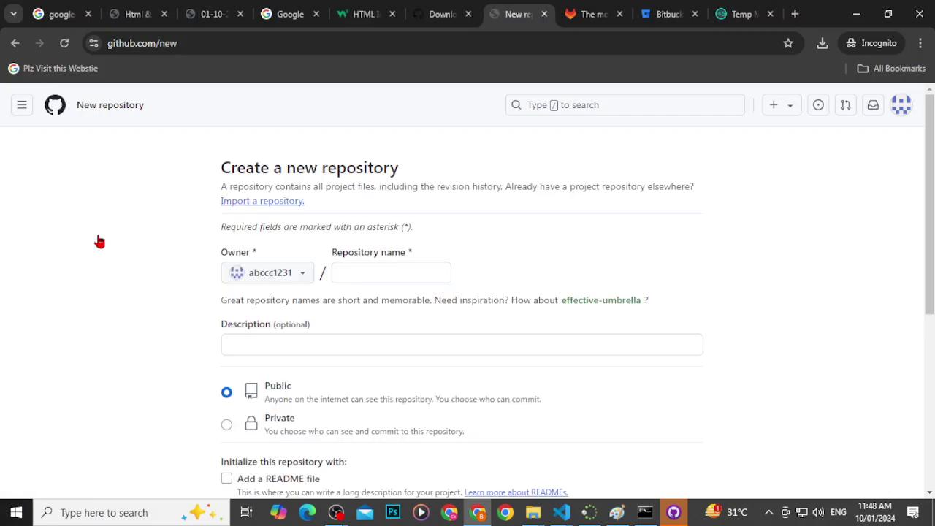
Step: Enter temp_23 as the new repository's name
{"action": "left_click", "coordinate": [340, 273]}
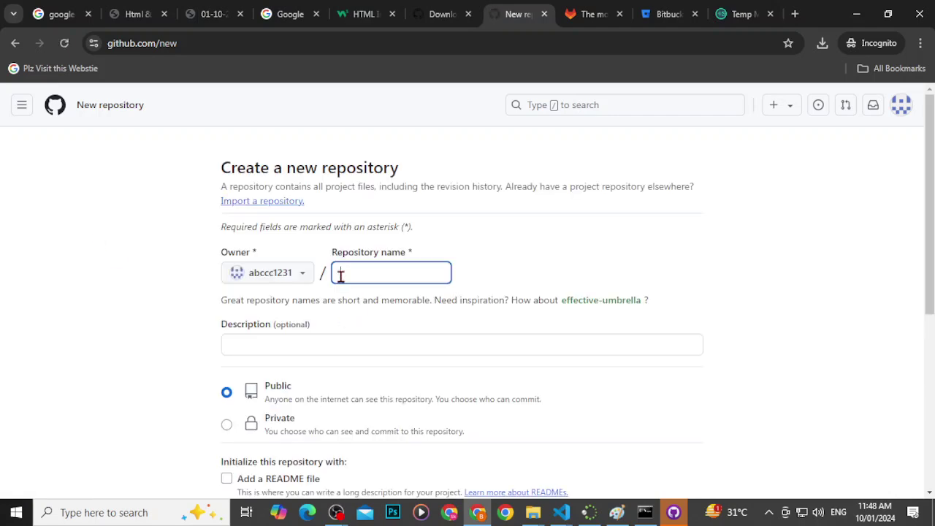
{"action": "type", "text": "tem"}
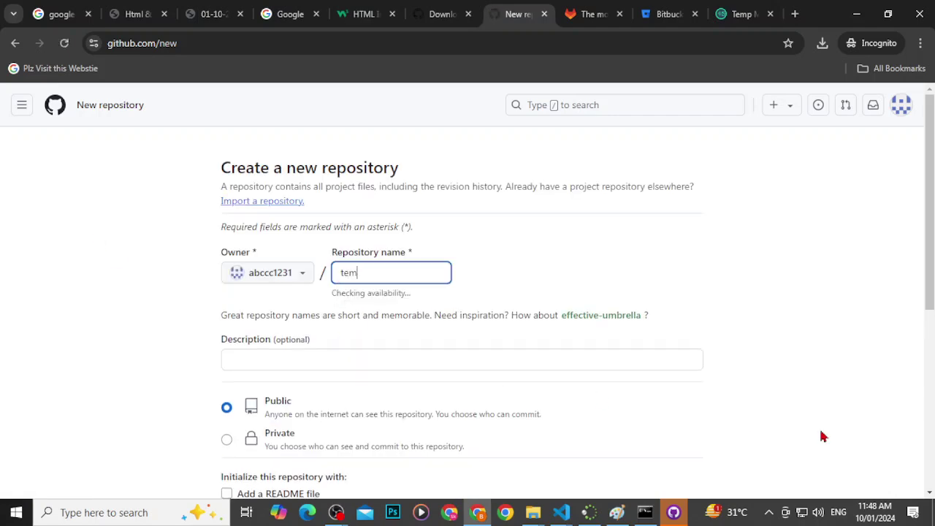
{"action": "type", "text": "p)_"}
{"action": "key", "text": "BackSpace"}
{"action": "key", "text": "BackSpace"}
{"action": "type", "text": "_12"}
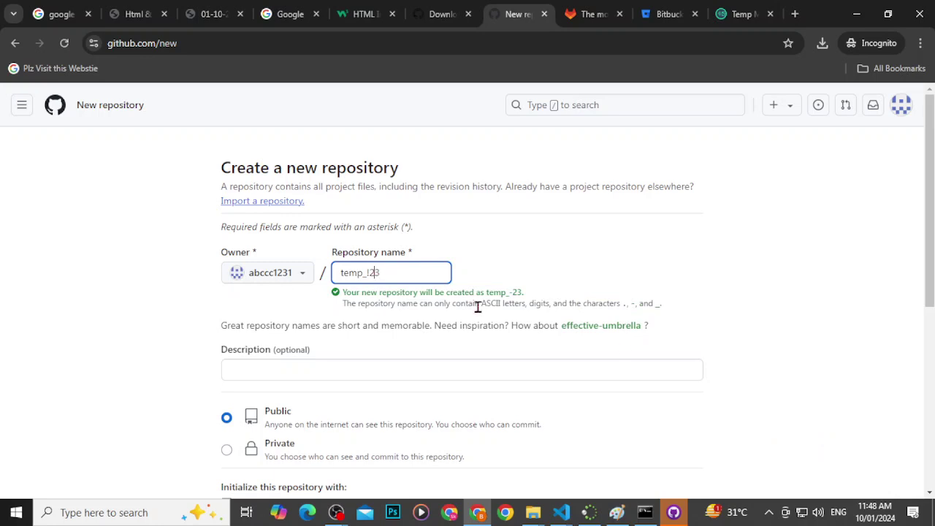
{"action": "key", "text": "BackSpace"}
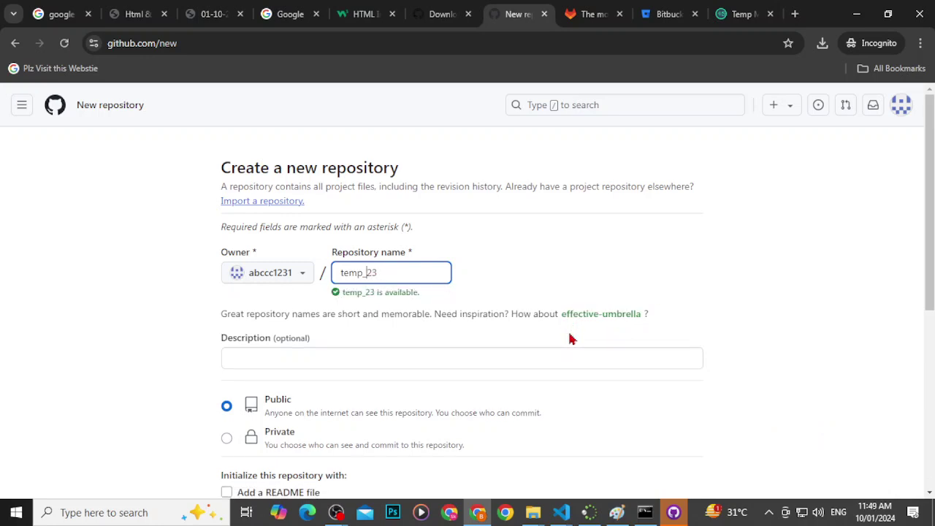
{"action": "left_click", "coordinate": [381, 277]}
Step: Leave the repository Public and create it
{"action": "scroll", "coordinate": [241, 125], "scroll_direction": "down", "scroll_amount": 3}
{"action": "scroll", "coordinate": [495, 386], "scroll_direction": "down", "scroll_amount": 1}
{"action": "scroll", "coordinate": [495, 386], "scroll_direction": "down", "scroll_amount": 2}
{"action": "scroll", "coordinate": [328, 203], "scroll_direction": "up", "scroll_amount": 3}
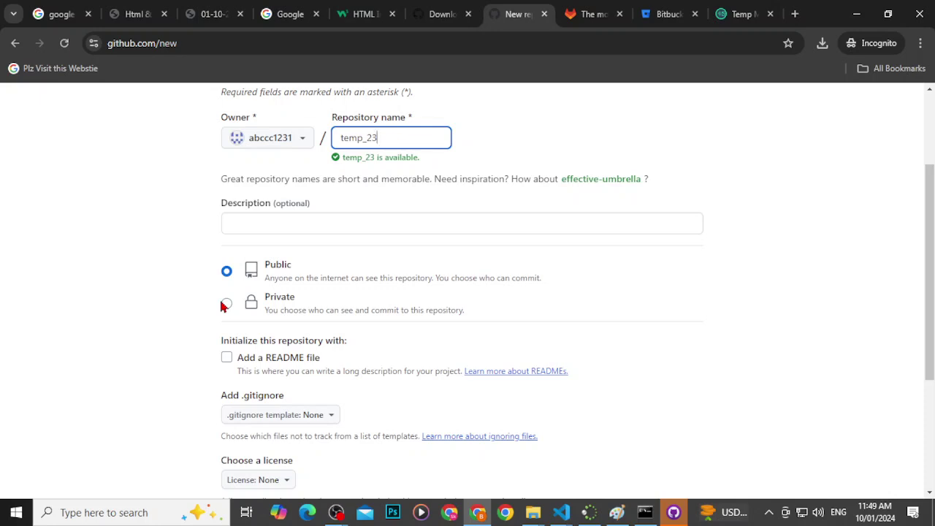
{"action": "scroll", "coordinate": [376, 278], "scroll_direction": "down", "scroll_amount": 3}
{"action": "left_click", "coordinate": [665, 377]}
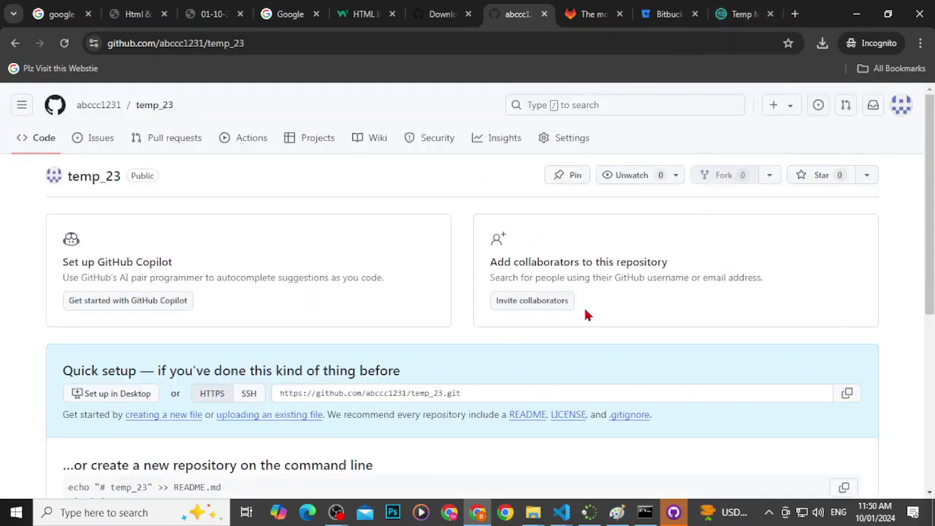
Step: Select the 'git remote add origin' line under the push-an-existing-repository instructions
{"action": "scroll", "coordinate": [570, 329], "scroll_direction": "down", "scroll_amount": 3}
{"action": "scroll", "coordinate": [300, 379], "scroll_direction": "down", "scroll_amount": 2}
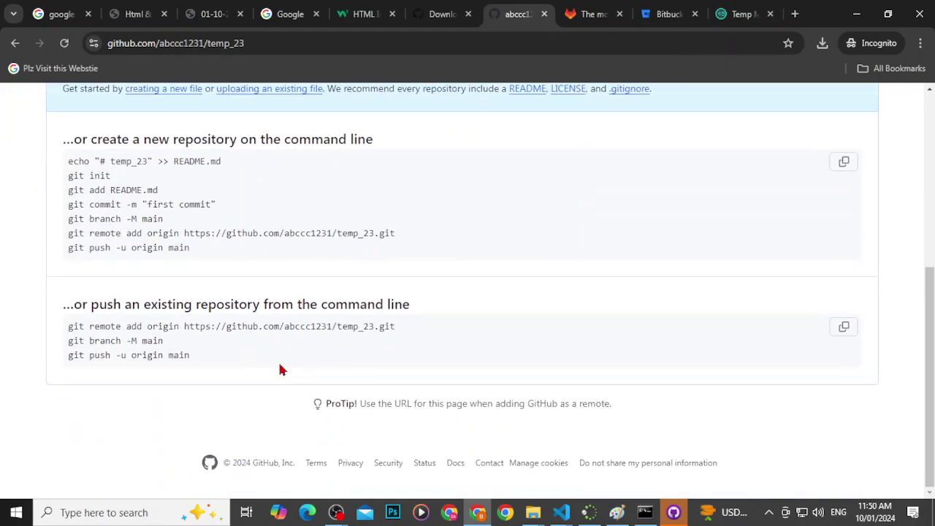
{"action": "left_click_drag", "start_coordinate": [73, 161], "coordinate": [223, 172]}
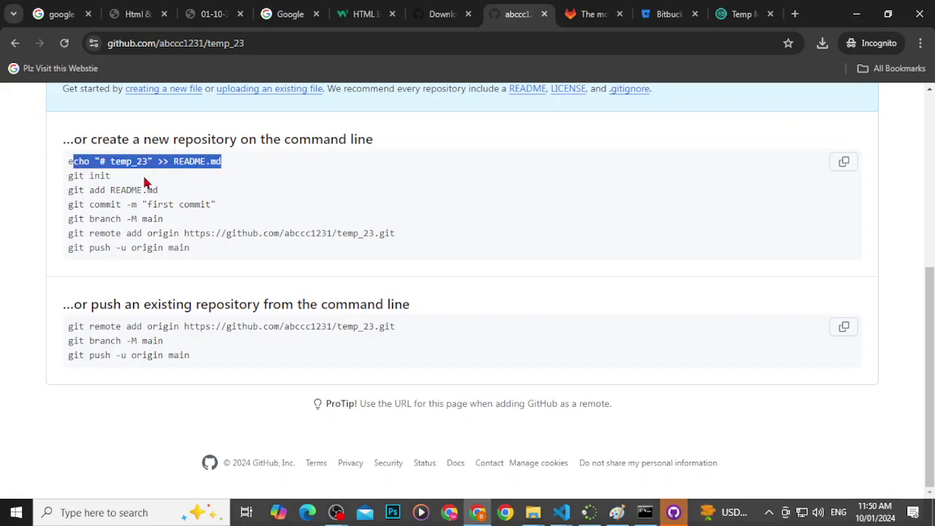
{"action": "left_click", "coordinate": [109, 204]}
{"action": "left_click_drag", "start_coordinate": [109, 205], "coordinate": [217, 223]}
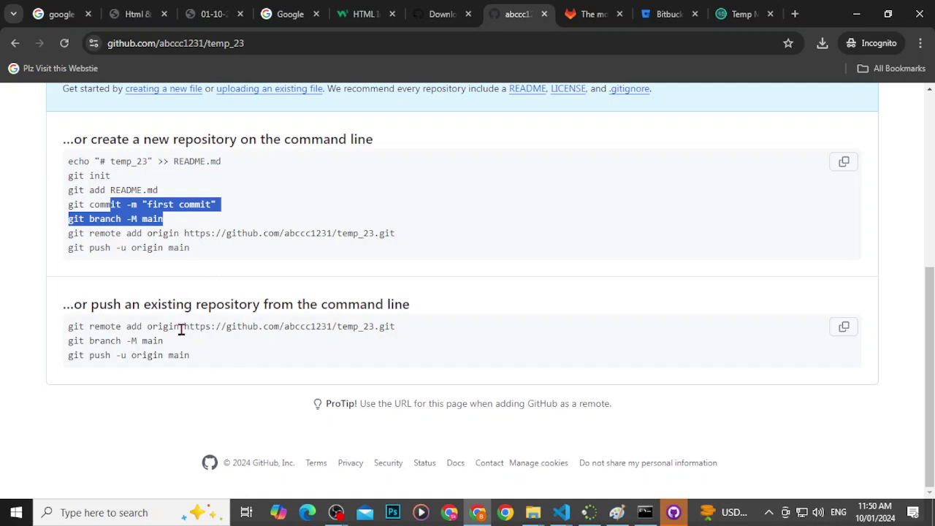
{"action": "left_click_drag", "start_coordinate": [406, 330], "coordinate": [68, 325]}
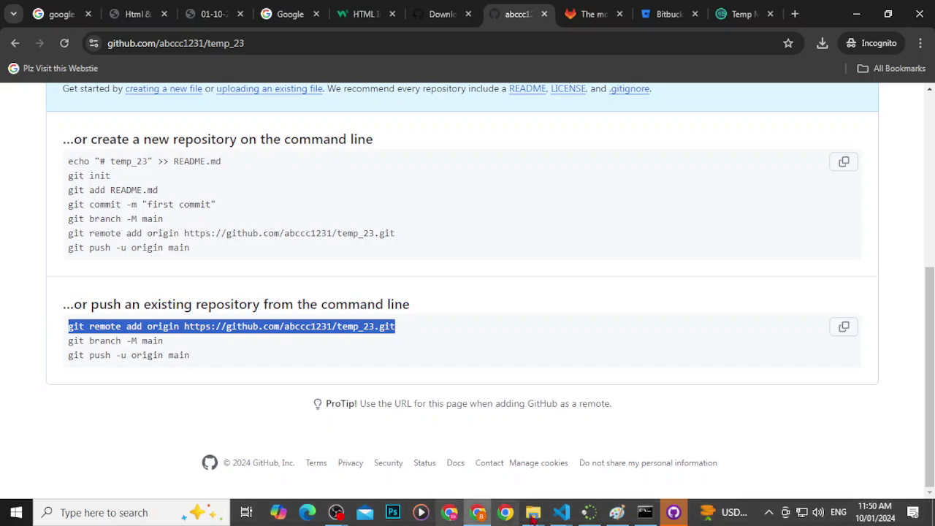
Step: Run the pasted 'git remote add origin' command for temp_23 in cmd, then bring up GitHub Desktop
{"action": "left_click", "coordinate": [643, 512]}
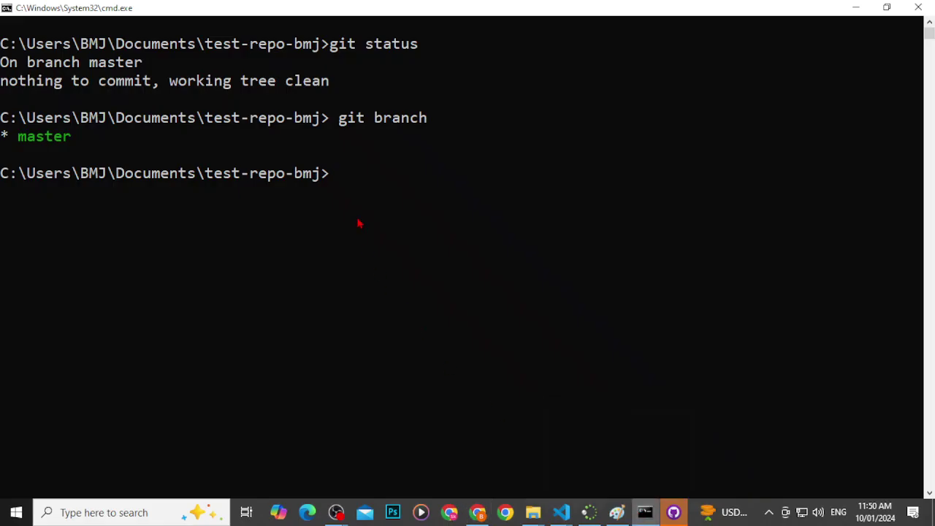
{"action": "key", "text": "ctrl+v"}
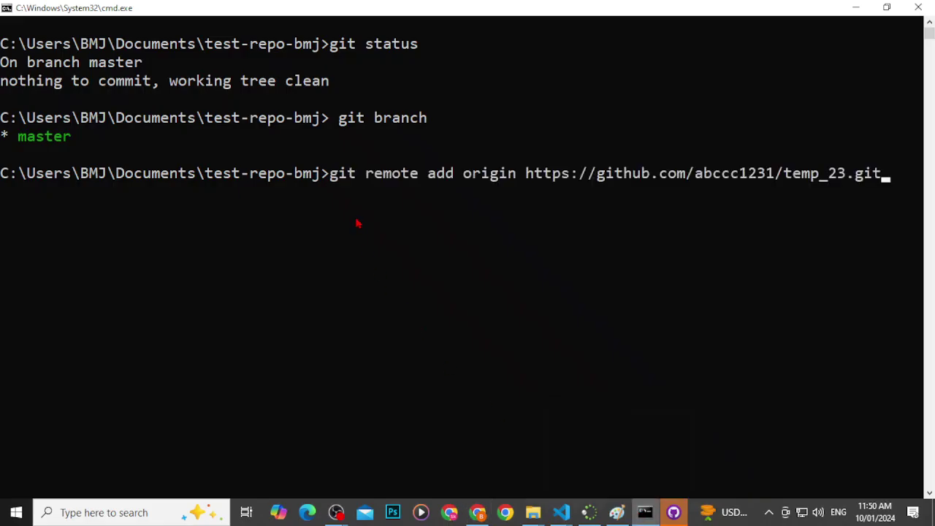
{"action": "key", "text": "Return"}
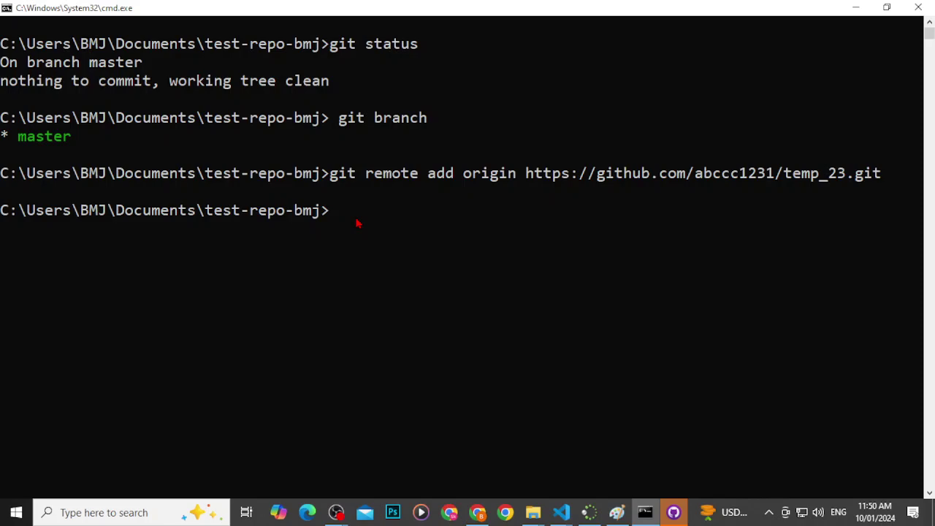
{"action": "left_click", "coordinate": [673, 512]}
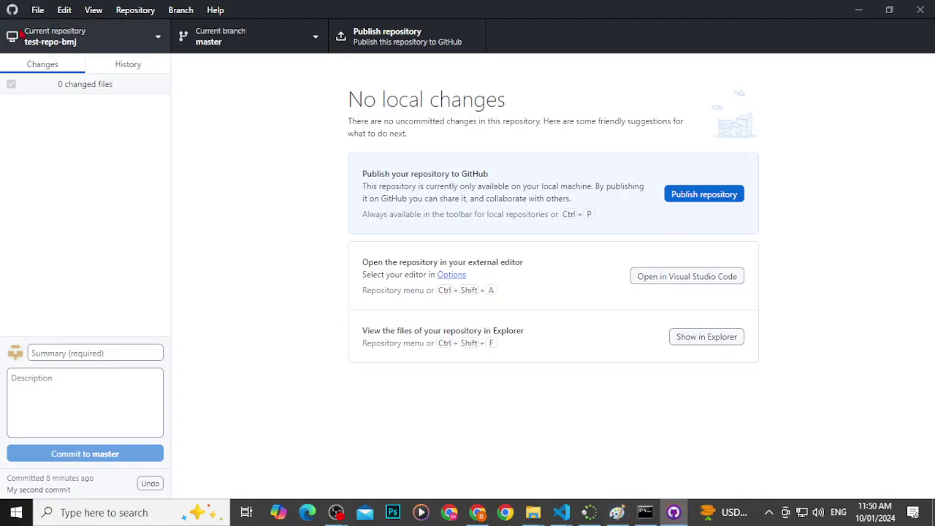
Step: Start signing GitHub Desktop in to GitHub.com from its options, continuing in the browser
{"action": "left_click", "coordinate": [37, 10]}
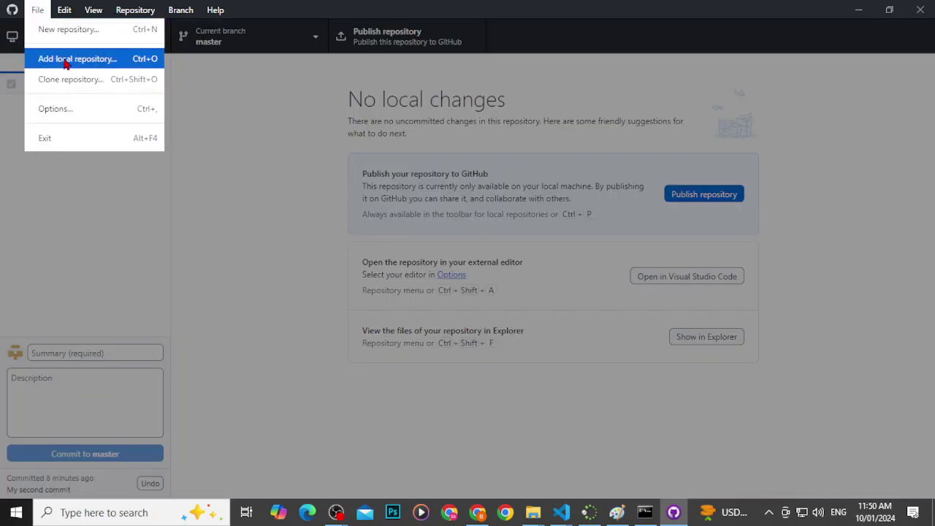
{"action": "left_click", "coordinate": [261, 256]}
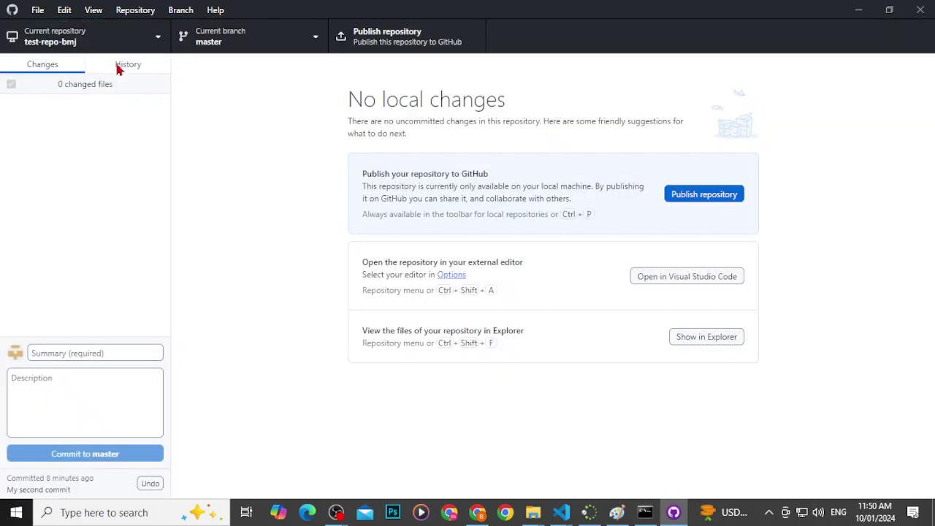
{"action": "left_click", "coordinate": [61, 9]}
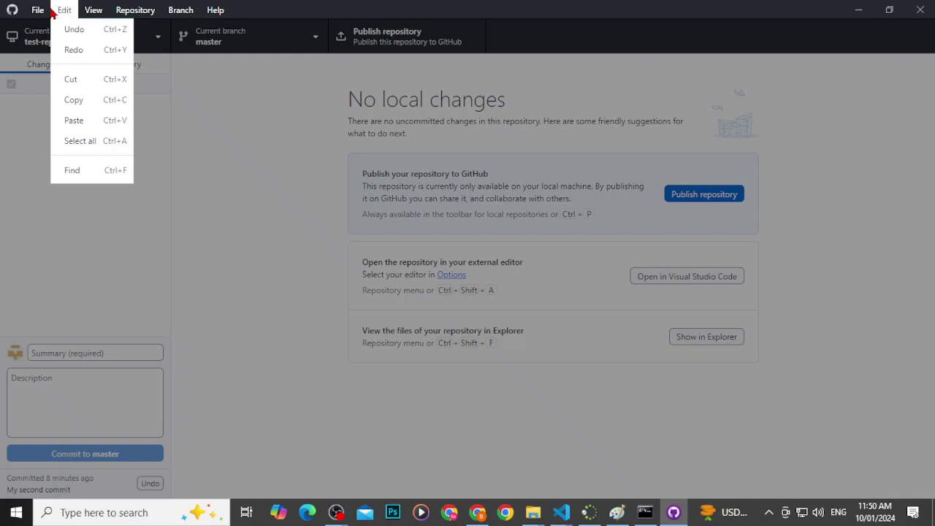
{"action": "mouse_move", "coordinate": [38, 11]}
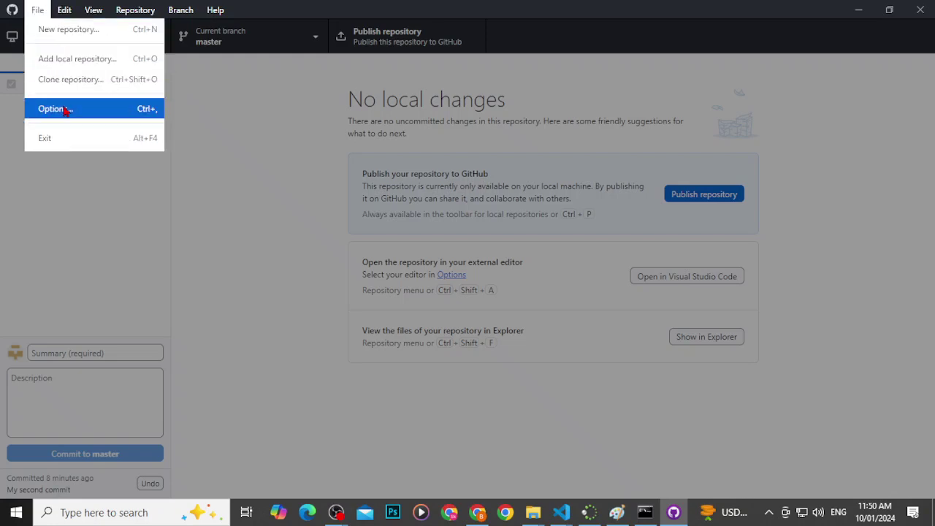
{"action": "left_click", "coordinate": [65, 110]}
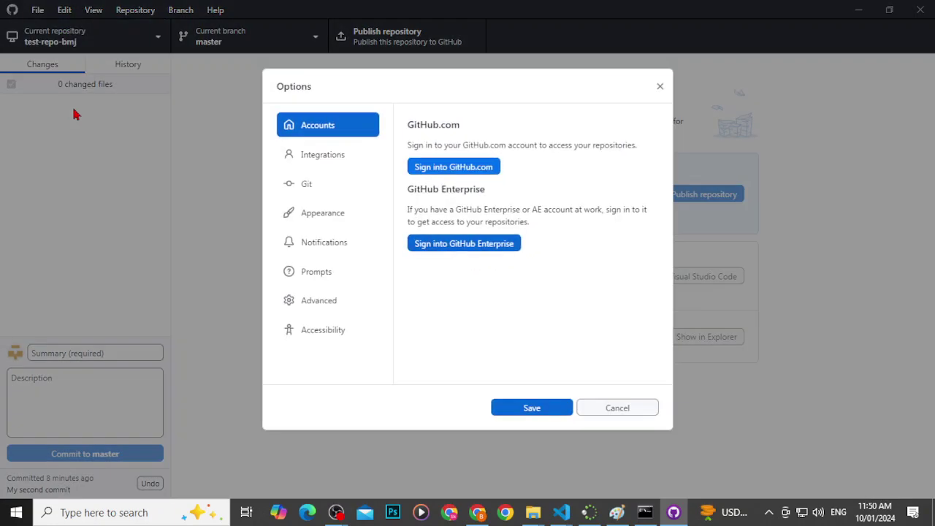
{"action": "left_click", "coordinate": [461, 167]}
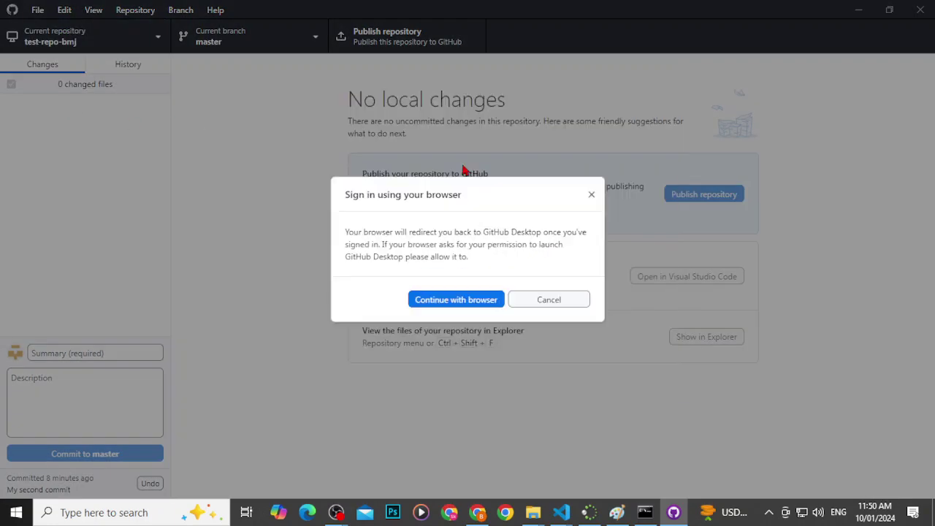
{"action": "left_click", "coordinate": [467, 307]}
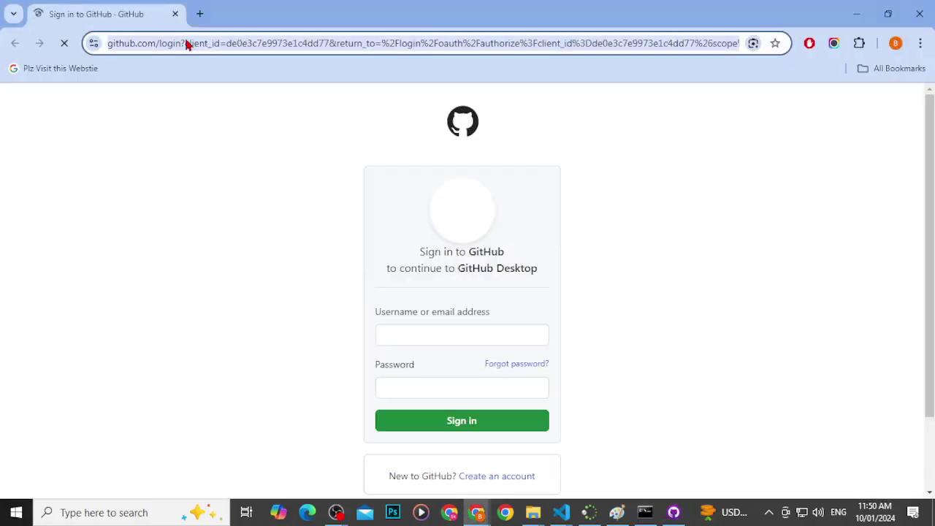
Step: Load the GitHub login in an incognito tab, authorize GitHub Desktop, and reopen the app
{"action": "left_click", "coordinate": [176, 14]}
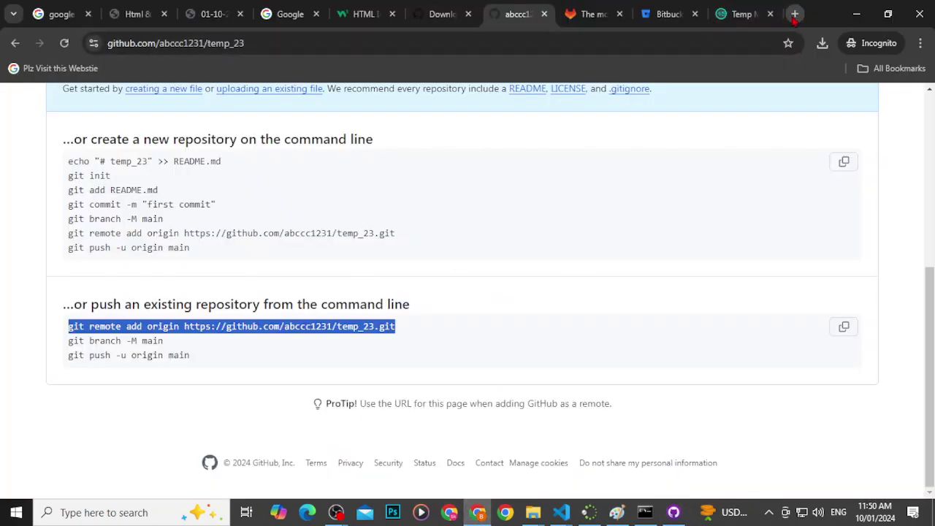
{"action": "key", "text": "ctrl+t"}
{"action": "key", "text": "ctrl+v"}
{"action": "key", "text": "Return"}
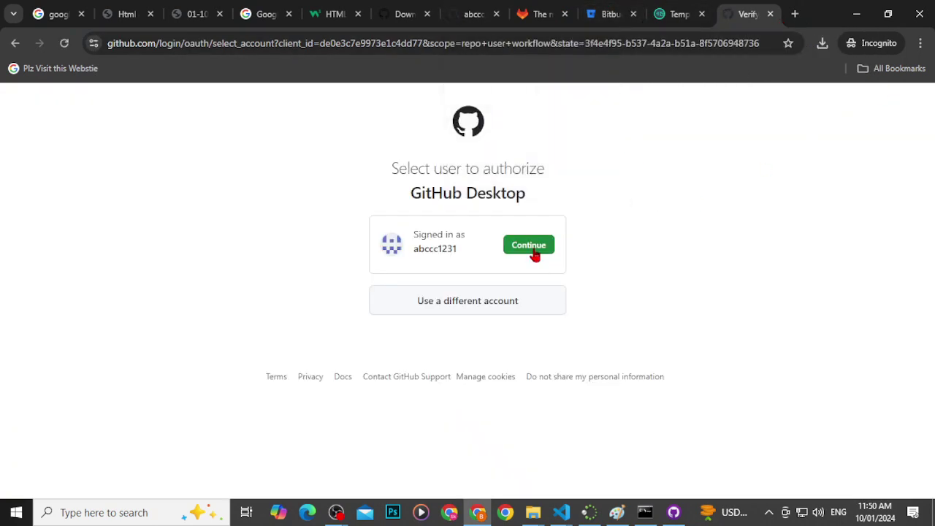
{"action": "left_click", "coordinate": [532, 251]}
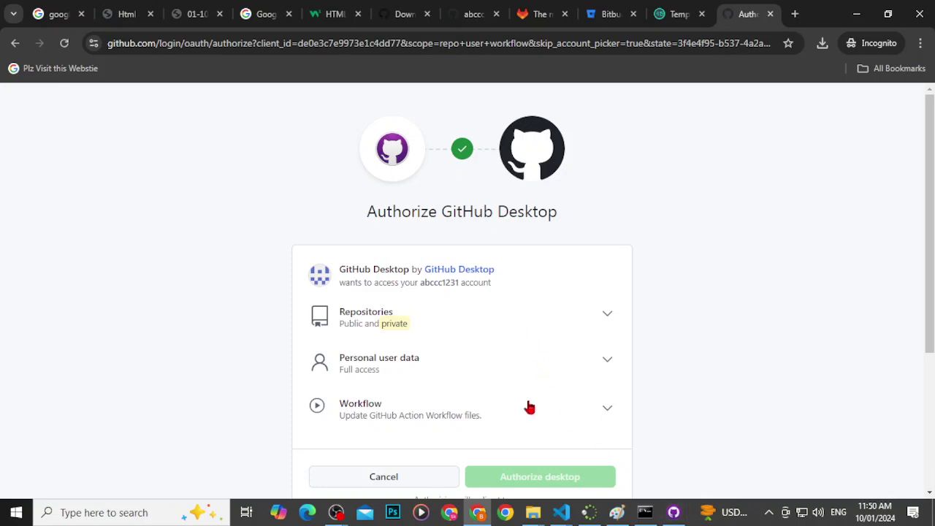
{"action": "scroll", "coordinate": [526, 401], "scroll_direction": "down", "scroll_amount": 2}
{"action": "left_click", "coordinate": [526, 344]}
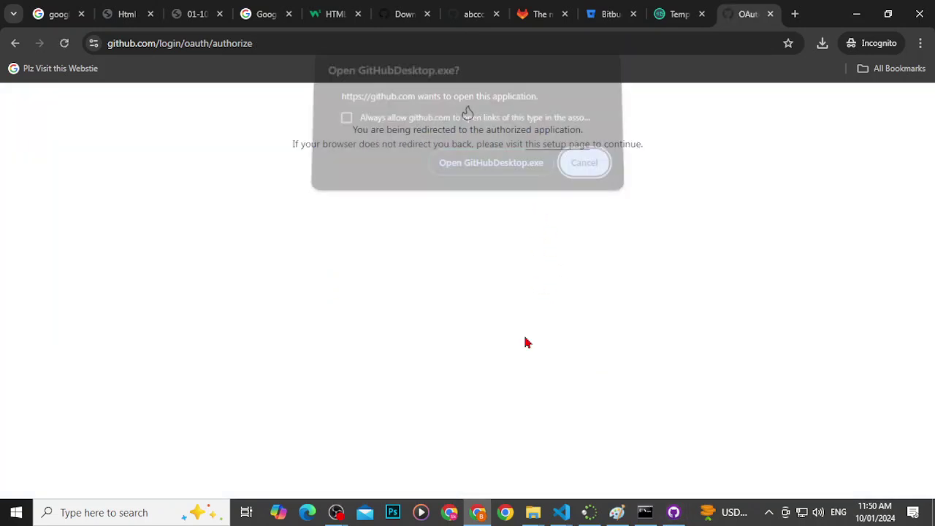
{"action": "left_click", "coordinate": [497, 175]}
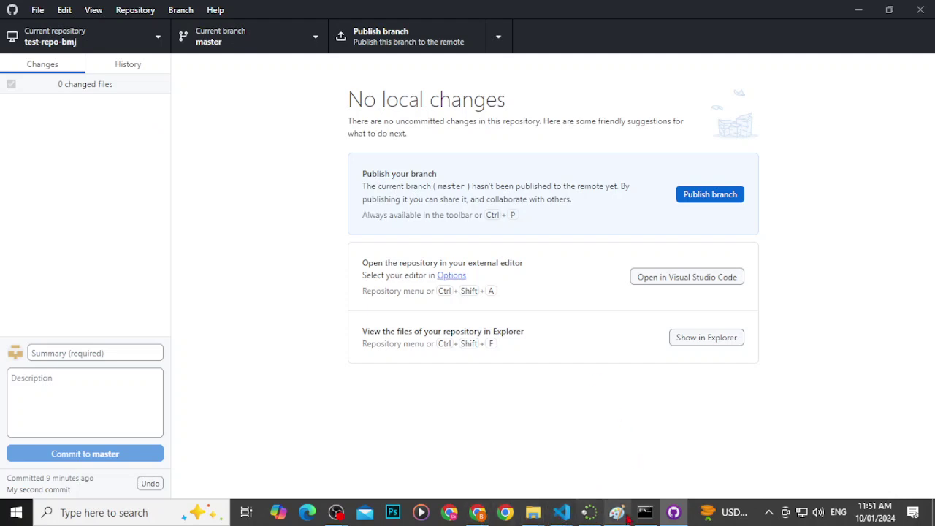
Step: On the temp_23 setup page, select the repository URL and the 'git branch -M main' line
{"action": "left_click", "coordinate": [478, 512]}
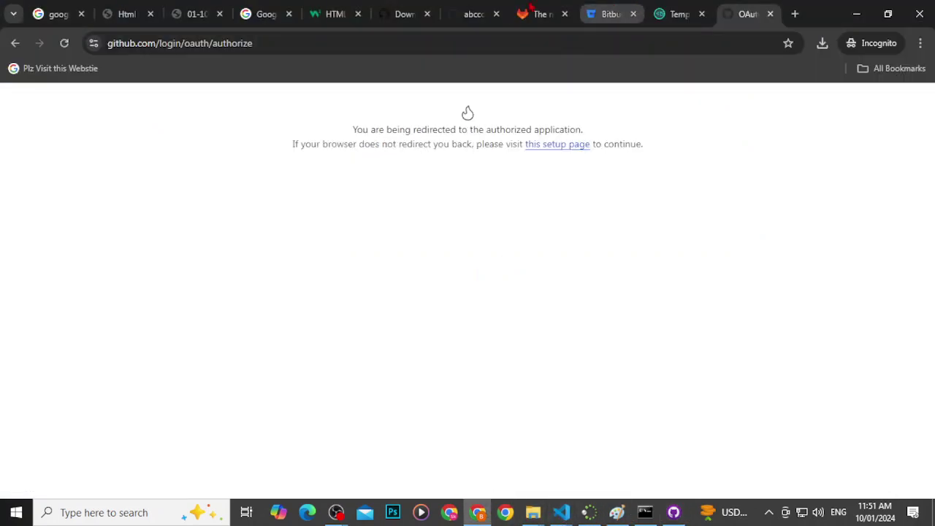
{"action": "left_click", "coordinate": [474, 14]}
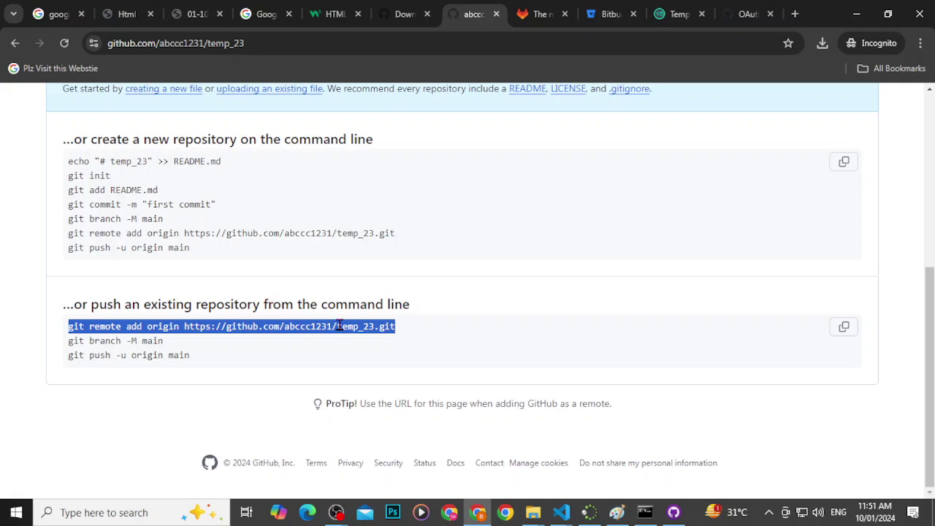
{"action": "left_click", "coordinate": [330, 326]}
{"action": "left_click_drag", "start_coordinate": [411, 328], "coordinate": [70, 330]}
{"action": "left_click", "coordinate": [139, 329]}
{"action": "left_click_drag", "start_coordinate": [184, 326], "coordinate": [401, 328]}
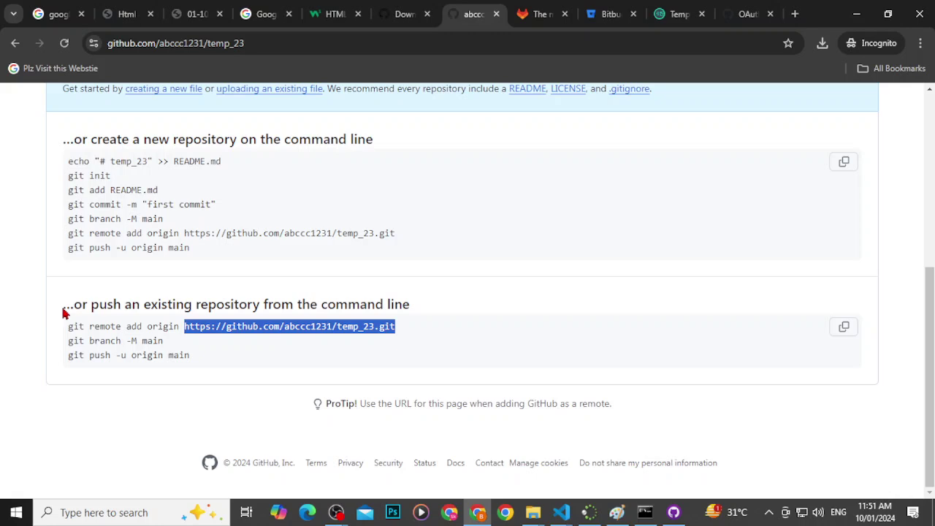
{"action": "left_click_drag", "start_coordinate": [165, 340], "coordinate": [70, 345]}
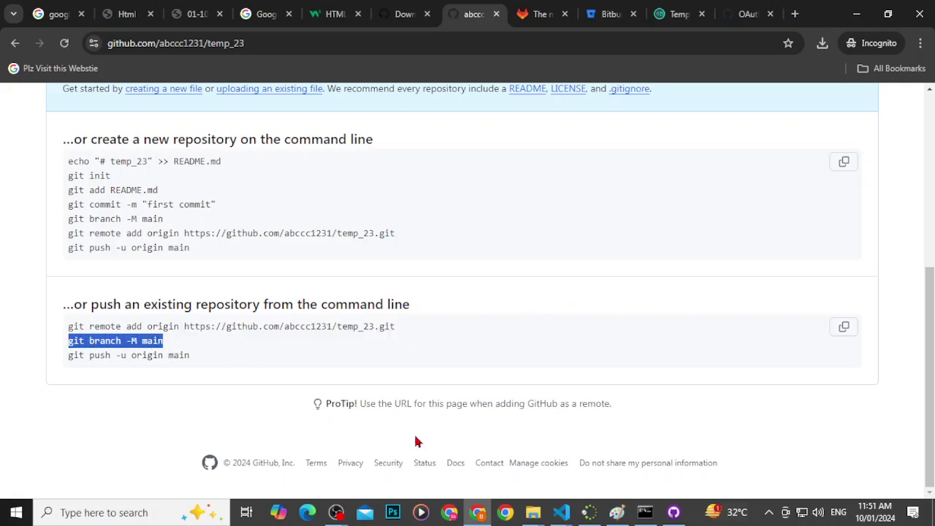
{"action": "left_click", "coordinate": [645, 512]}
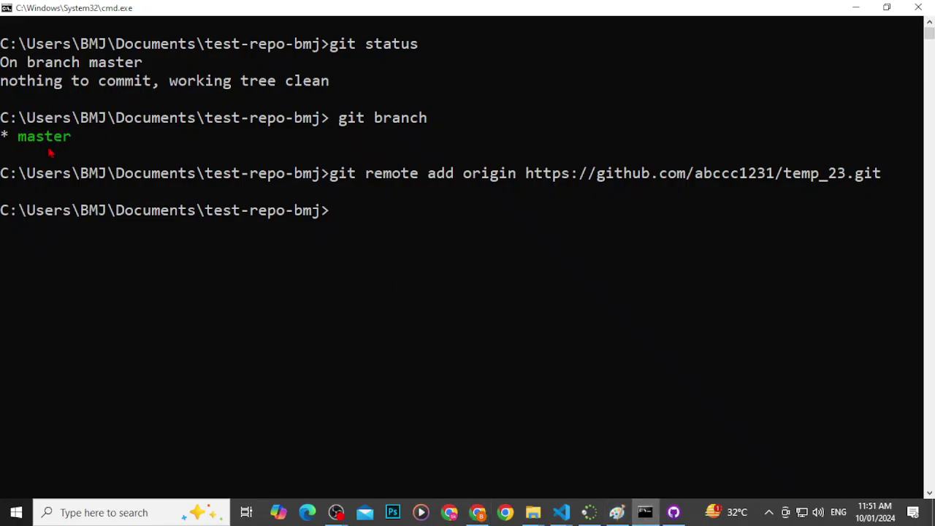
Step: Rename master to main with 'git branch -M main', listing branches before and after
{"action": "key", "text": "Up"}
{"action": "key", "text": "Up"}
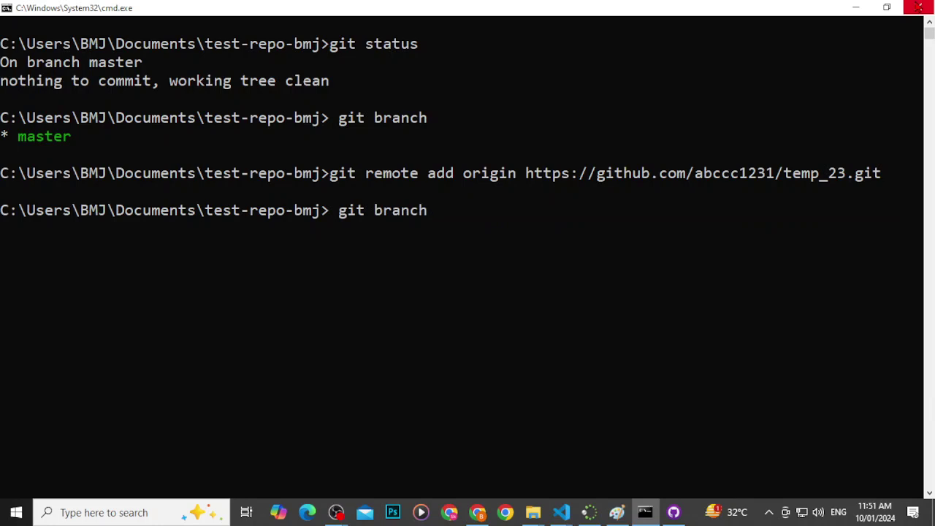
{"action": "key", "text": "Return"}
{"action": "type", "text": "git branch -M main"}
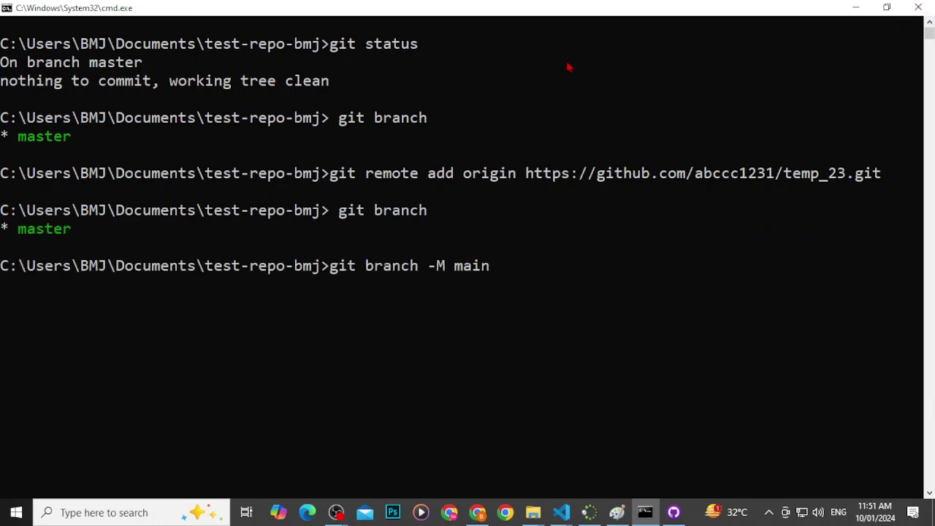
{"action": "key", "text": "Return"}
{"action": "key", "text": "Up"}
{"action": "key", "text": "Up"}
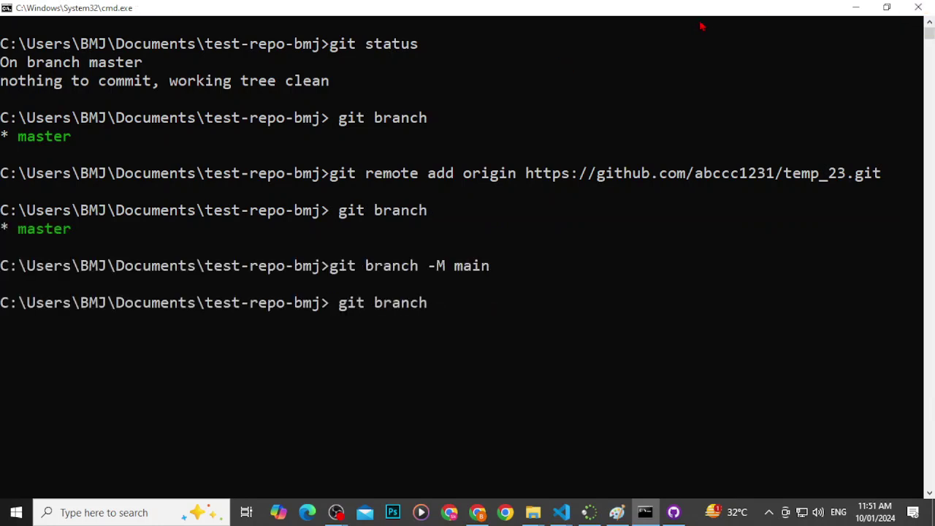
{"action": "key", "text": "Return"}
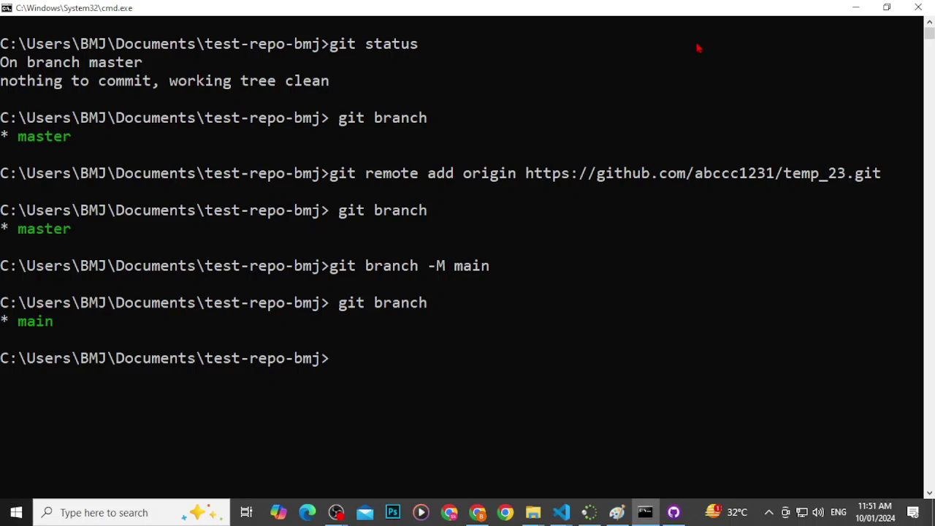
Step: Select the 'git push -u origin main' command on the setup page, then bring up GitHub Desktop
{"action": "key", "text": "alt+Tab"}
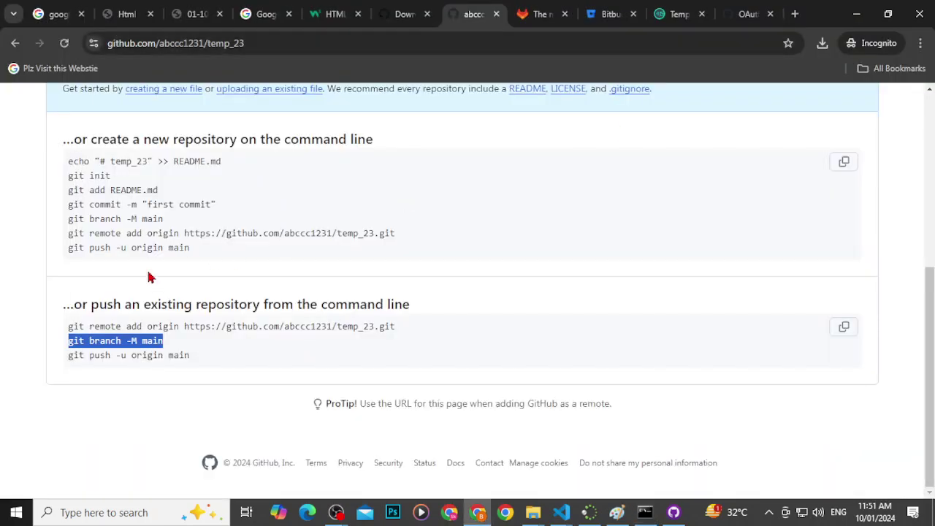
{"action": "left_click_drag", "start_coordinate": [192, 357], "coordinate": [73, 356]}
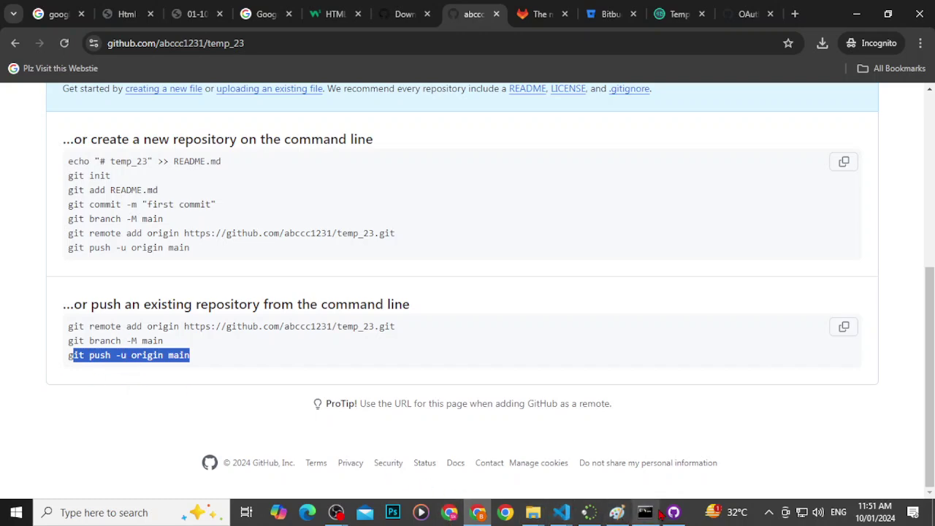
{"action": "left_click", "coordinate": [656, 513]}
{"action": "left_click", "coordinate": [672, 512]}
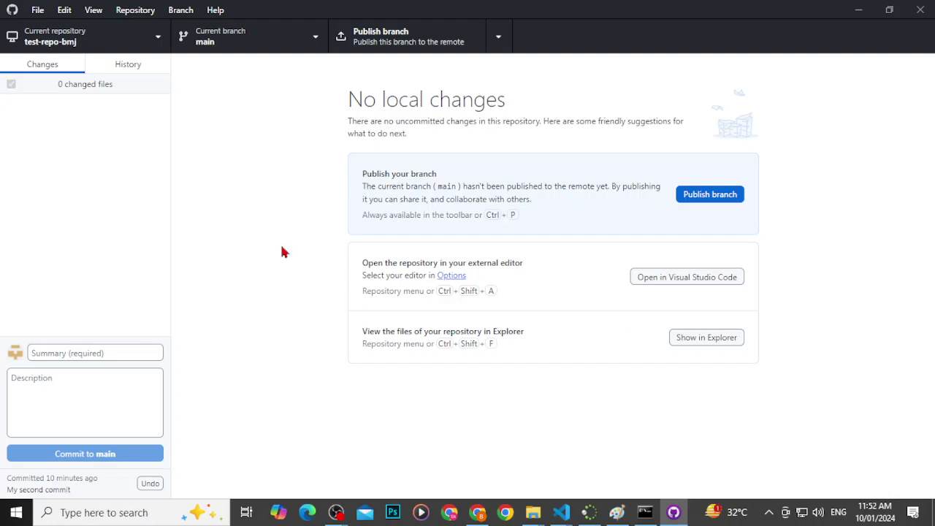
Step: Add the test-repo-bmj folder from Documents as a local repository
{"action": "left_click", "coordinate": [37, 10]}
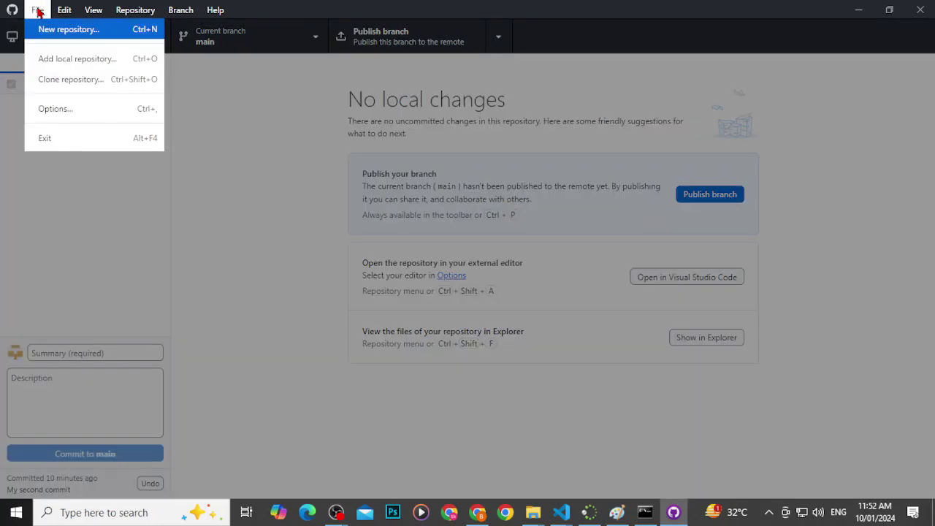
{"action": "left_click", "coordinate": [71, 65]}
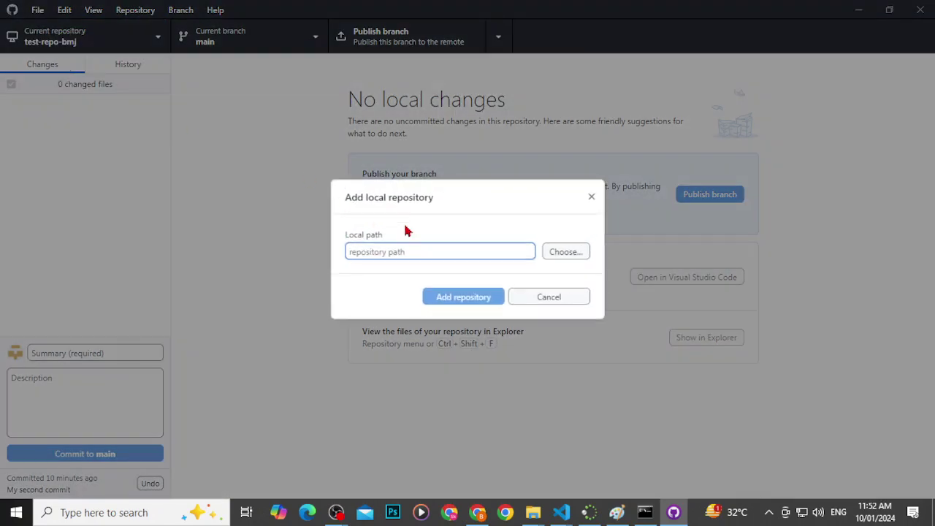
{"action": "left_click", "coordinate": [556, 252]}
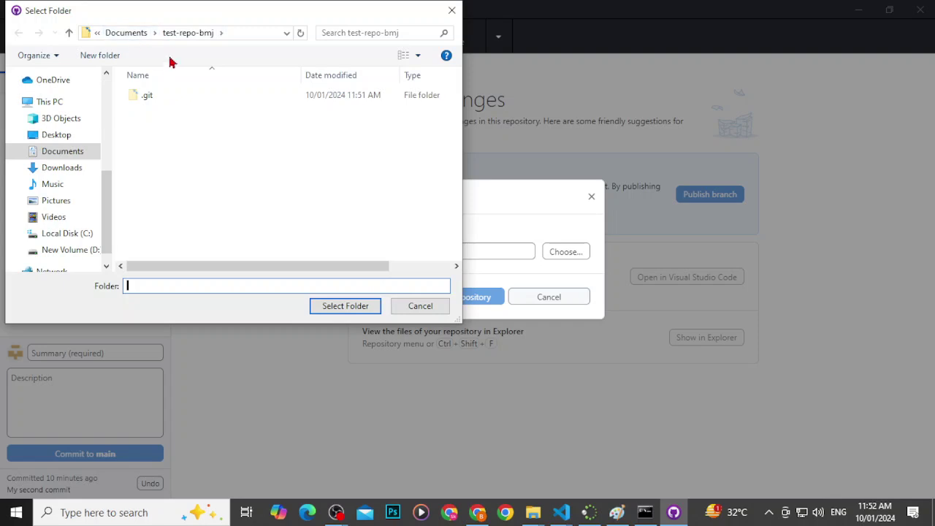
{"action": "left_click", "coordinate": [175, 34]}
{"action": "left_click", "coordinate": [127, 34]}
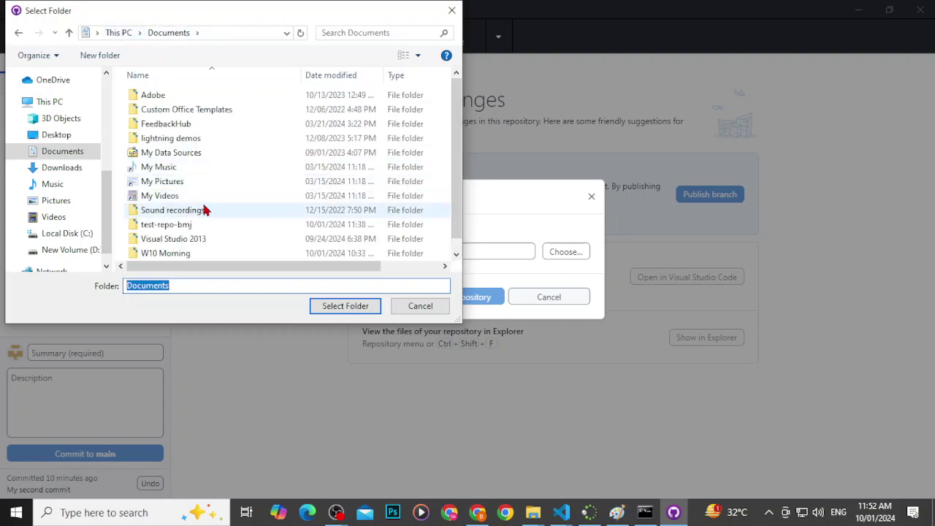
{"action": "left_click", "coordinate": [168, 227]}
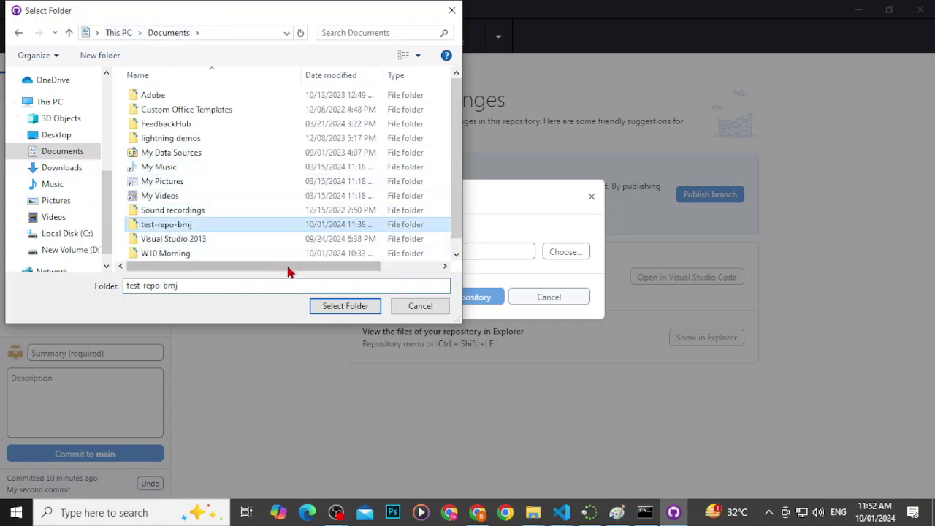
{"action": "left_click", "coordinate": [345, 304]}
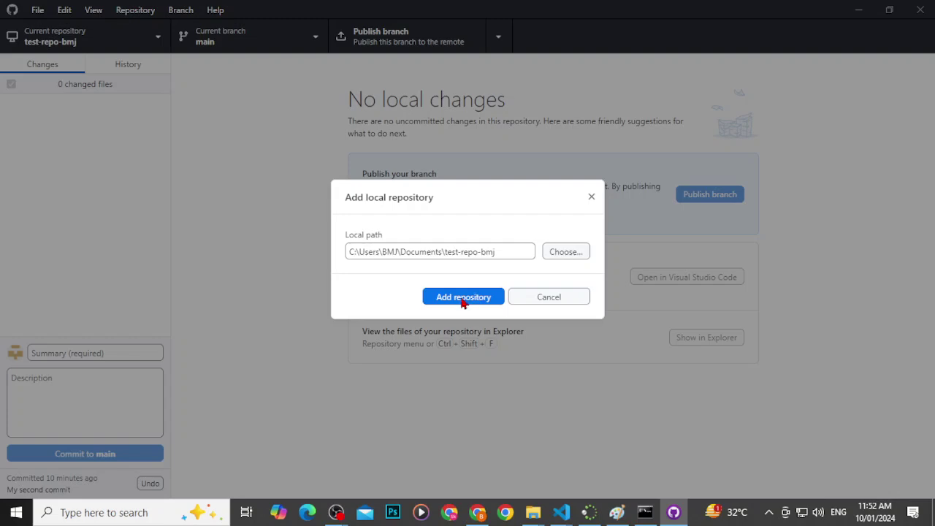
{"action": "left_click", "coordinate": [463, 298]}
Step: Publish the main branch to GitHub
{"action": "mouse_move", "coordinate": [533, 515]}
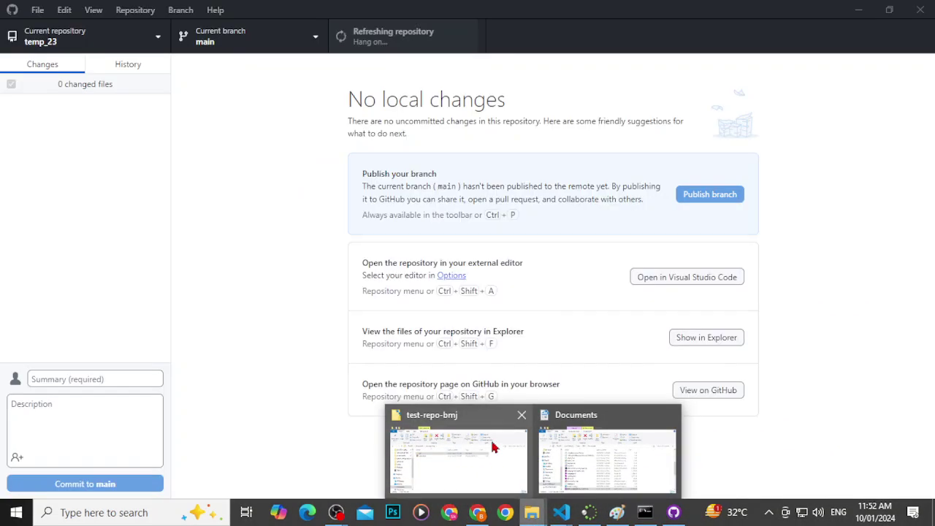
{"action": "mouse_move", "coordinate": [497, 447]}
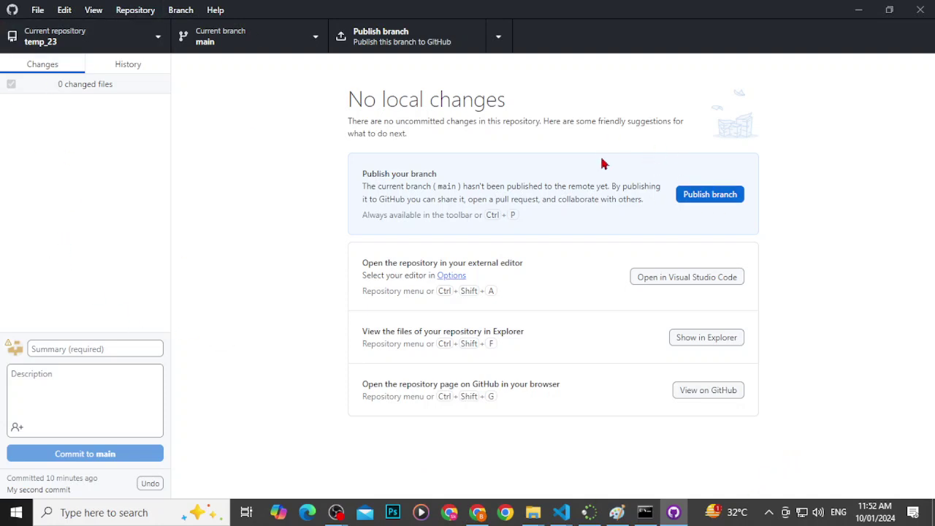
{"action": "left_click", "coordinate": [688, 195]}
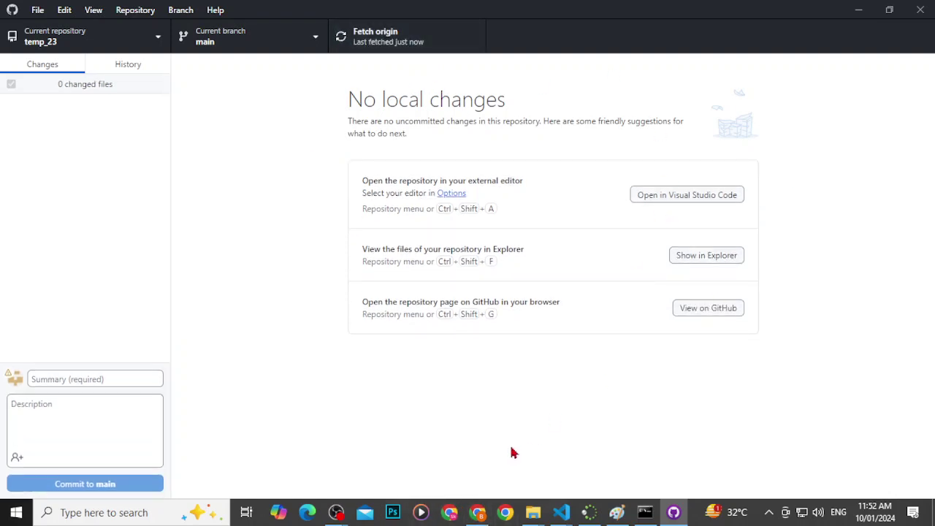
{"action": "left_click", "coordinate": [449, 513]}
Step: Reload the temp_23 page and check its address in a private window, then close that window
{"action": "left_click", "coordinate": [63, 45]}
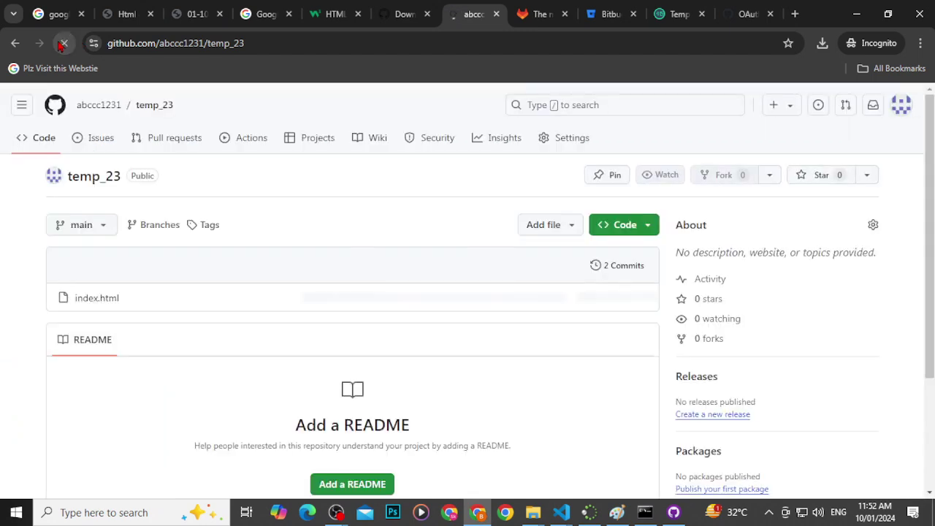
{"action": "scroll", "coordinate": [291, 183], "scroll_direction": "up", "scroll_amount": 3}
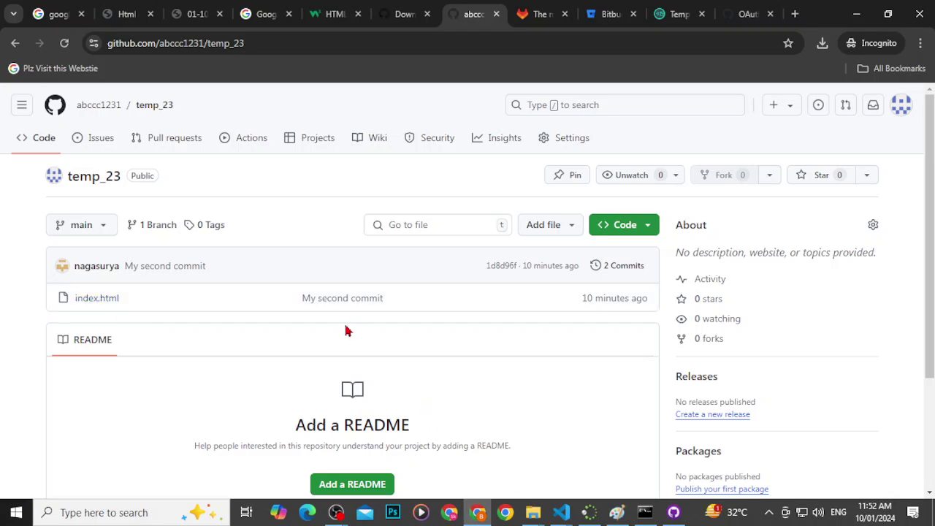
{"action": "left_click", "coordinate": [245, 51]}
{"action": "key", "text": "ctrl+c"}
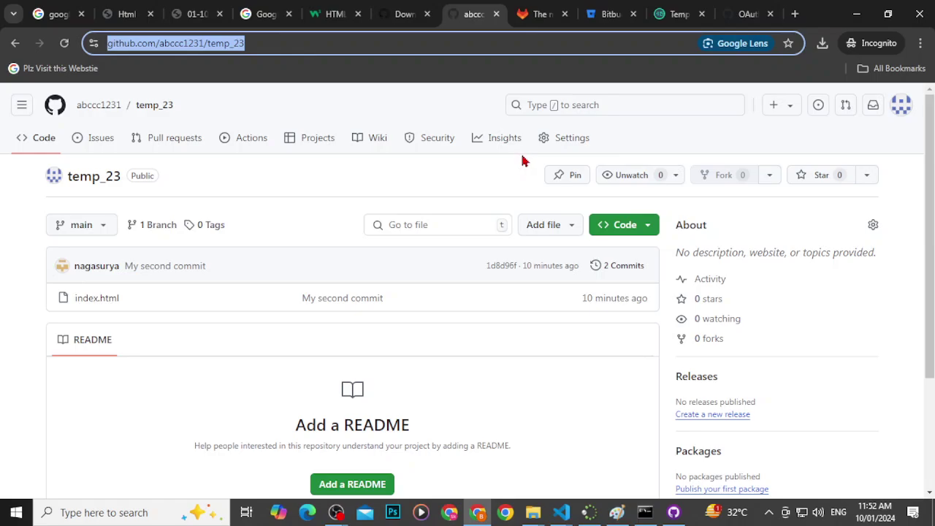
{"action": "key", "text": "ctrl+shift+n"}
{"action": "key", "text": "ctrl+v"}
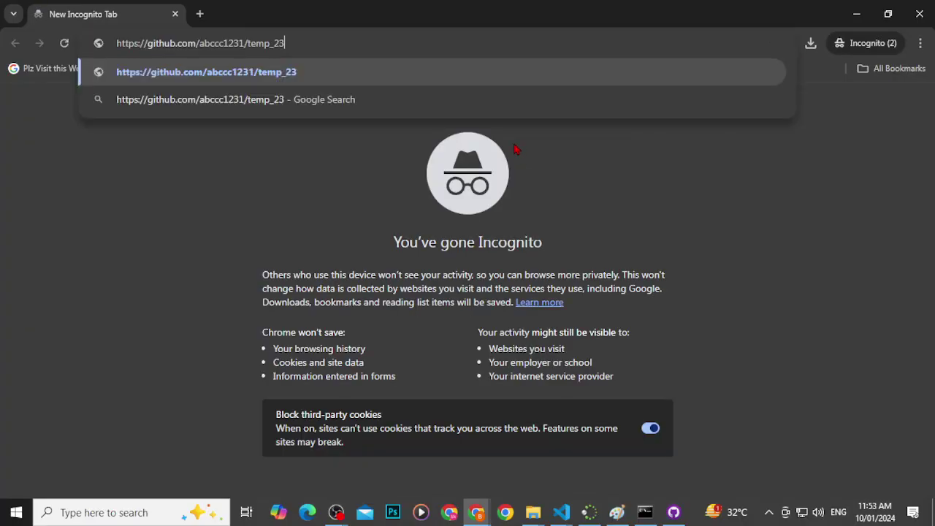
{"action": "key", "text": "Return"}
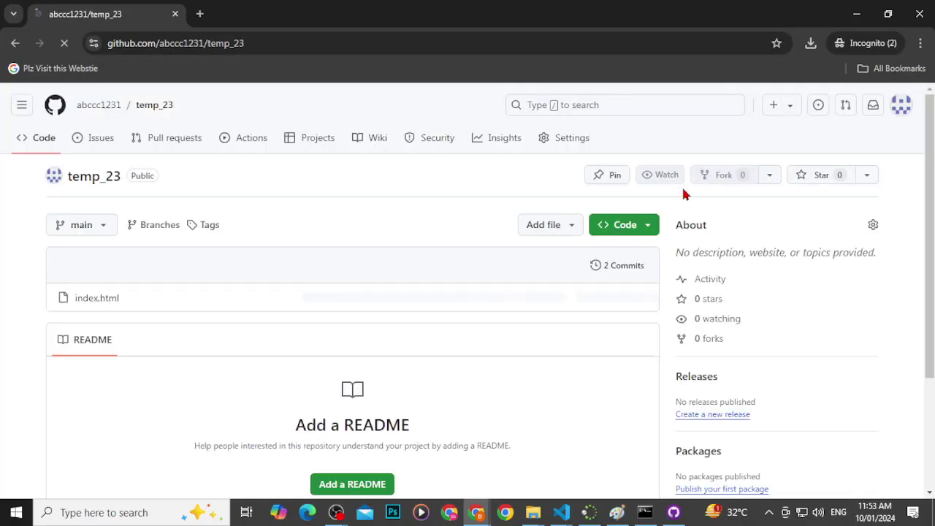
{"action": "key", "text": "alt+F4"}
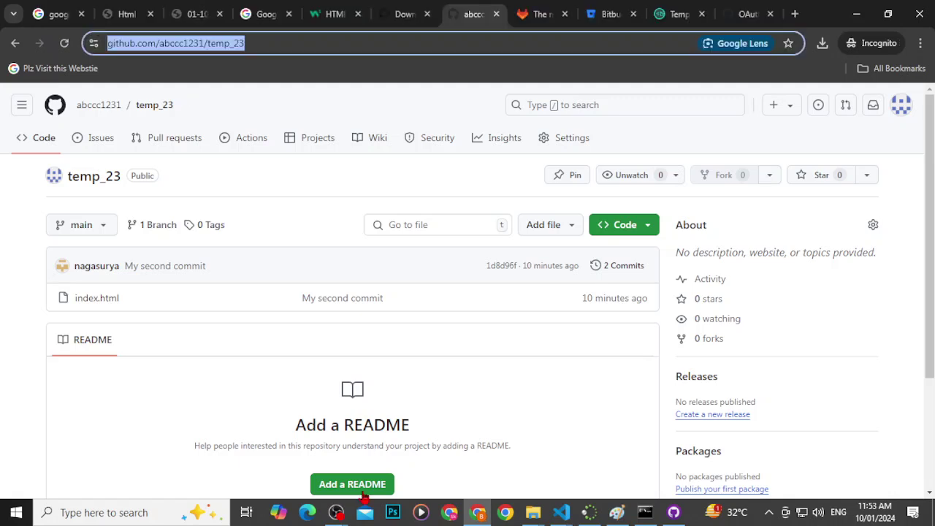
{"action": "left_click", "coordinate": [451, 512]}
Step: Load the temp_23 repository address in the new tab
{"action": "left_click", "coordinate": [224, 38]}
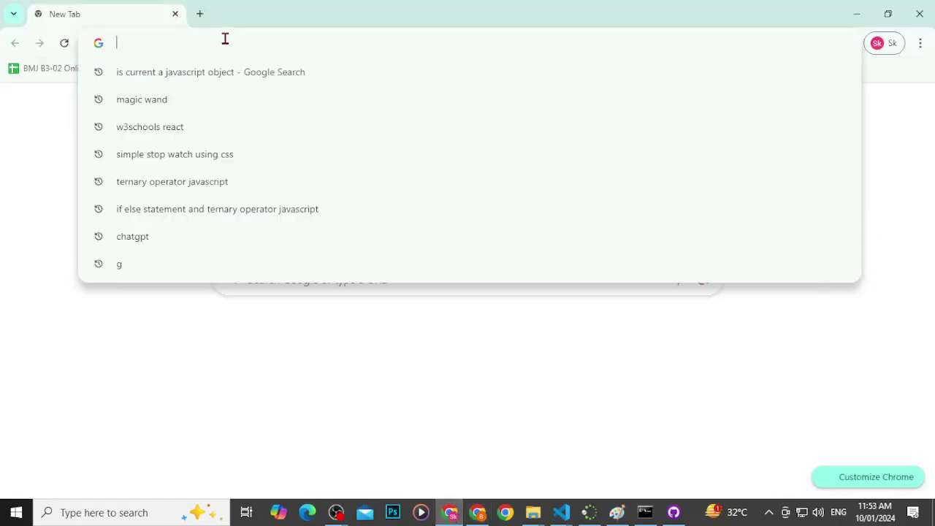
{"action": "key", "text": "ctrl+v"}
{"action": "key", "text": "Return"}
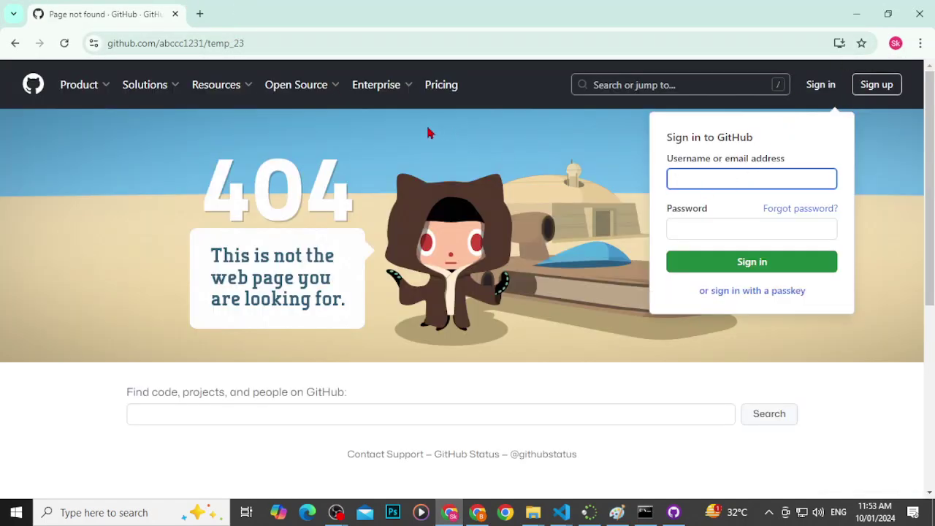
{"action": "scroll", "coordinate": [593, 203], "scroll_direction": "down", "scroll_amount": 3}
{"action": "scroll", "coordinate": [625, 270], "scroll_direction": "up", "scroll_amount": 3}
Step: Copy temp_23's address from the signed-in window and load it in a fresh incognito tab
{"action": "key", "text": "alt+Tab"}
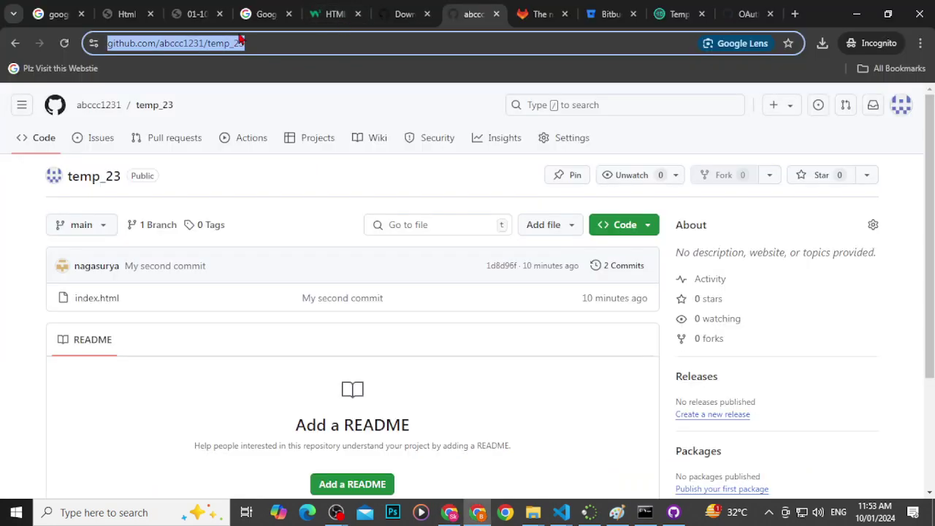
{"action": "left_click", "coordinate": [274, 43]}
{"action": "left_click_drag", "start_coordinate": [275, 43], "coordinate": [41, 39]}
{"action": "key", "text": "ctrl+c"}
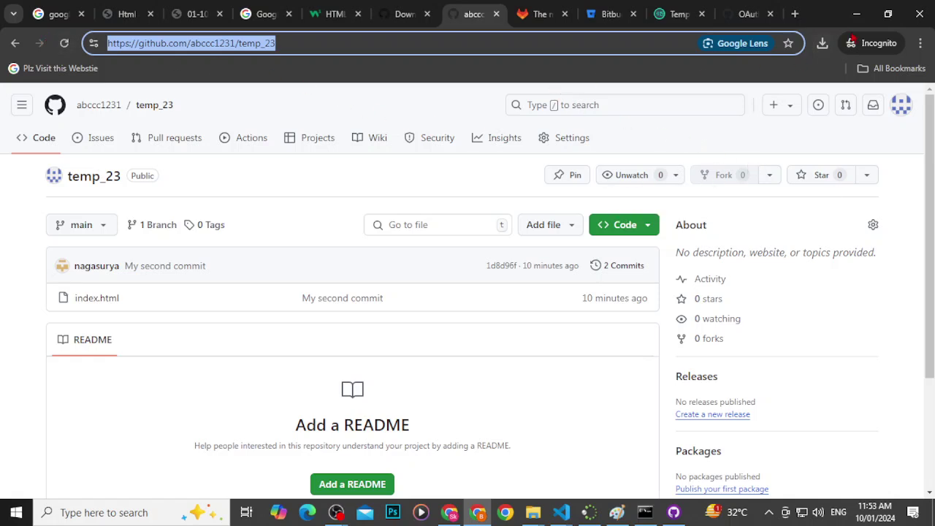
{"action": "left_click", "coordinate": [795, 14]}
{"action": "key", "text": "ctrl+v"}
{"action": "key", "text": "Return"}
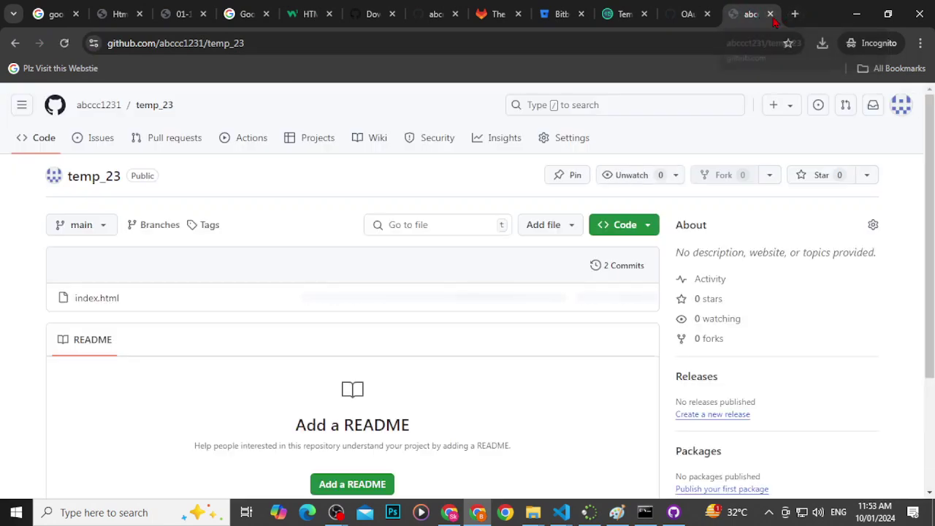
{"action": "left_click", "coordinate": [770, 16]}
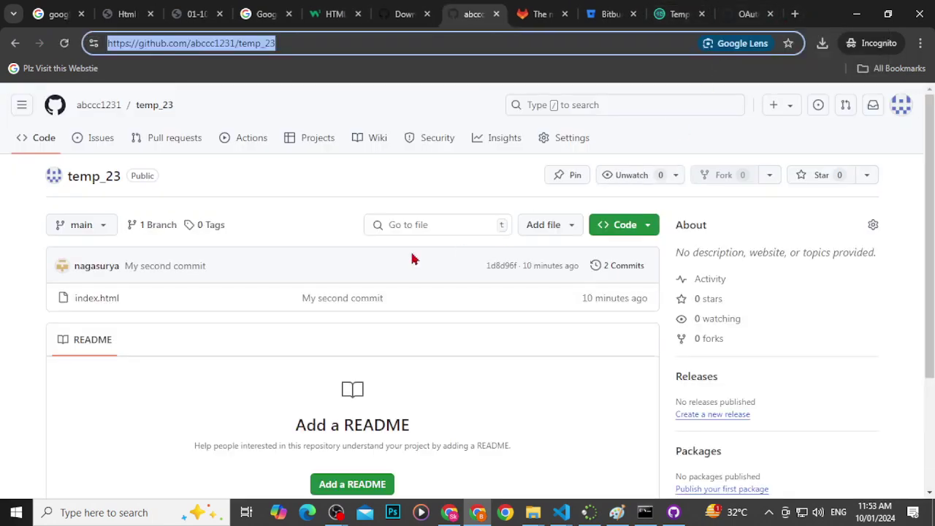
Step: Paste the address into the 404 window, reload it, then return to the signed-in temp_23 window
{"action": "left_click", "coordinate": [450, 512]}
{"action": "left_click", "coordinate": [259, 42]}
{"action": "key", "text": "ctrl+v"}
{"action": "key", "text": "Return"}
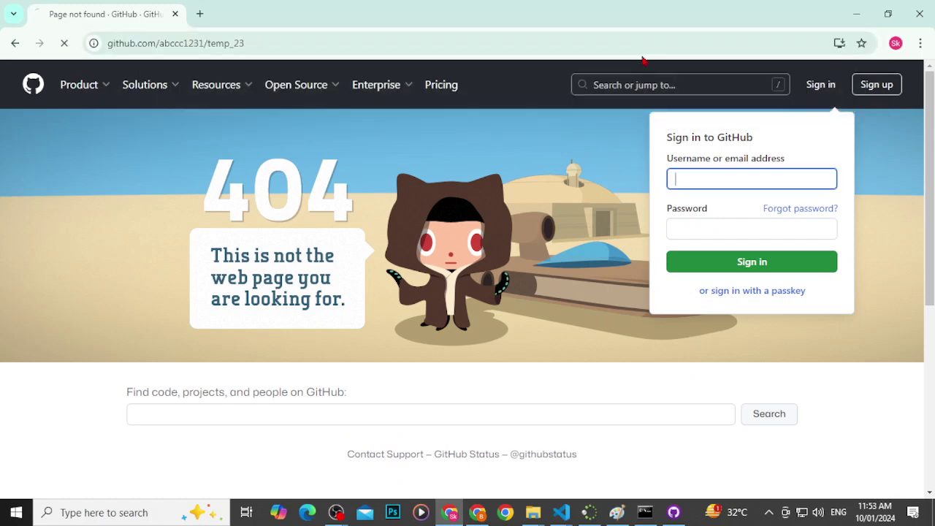
{"action": "scroll", "coordinate": [567, 212], "scroll_direction": "down", "scroll_amount": 3}
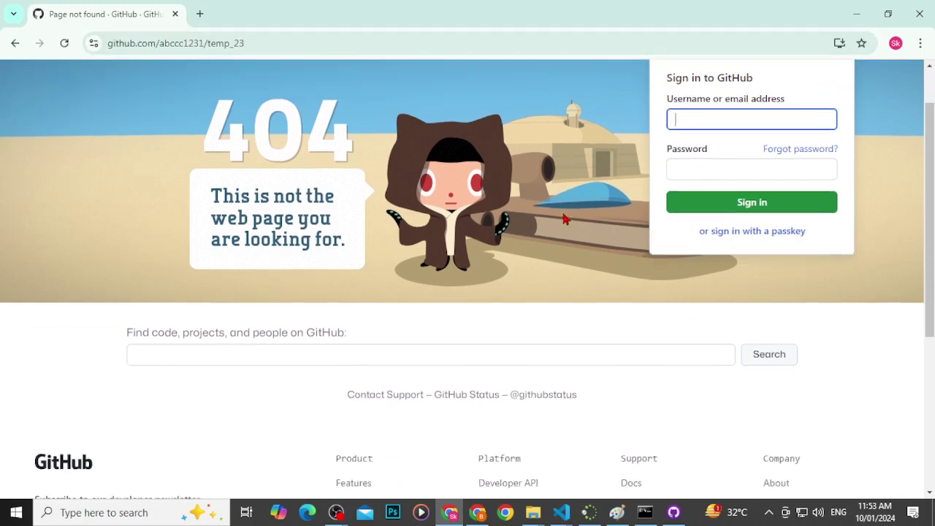
{"action": "scroll", "coordinate": [566, 212], "scroll_direction": "up", "scroll_amount": 3}
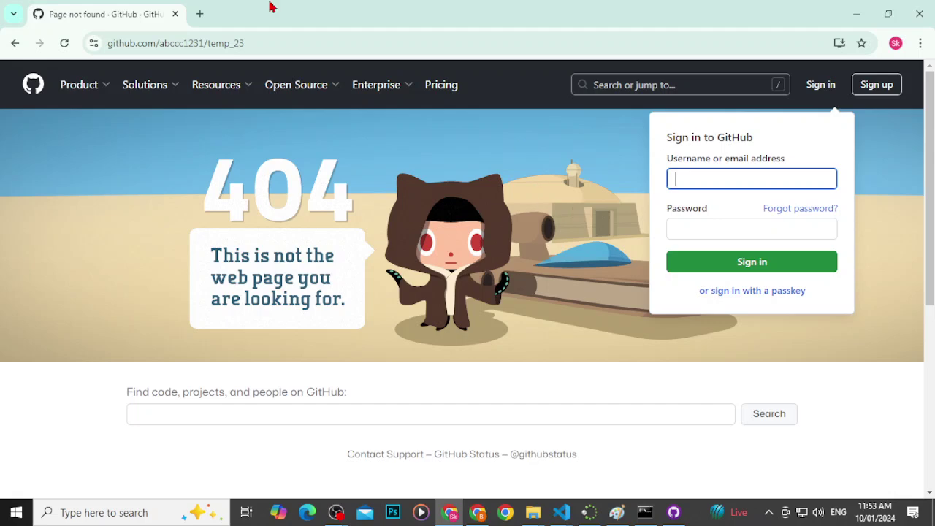
{"action": "left_click_drag", "start_coordinate": [162, 43], "coordinate": [276, 43]}
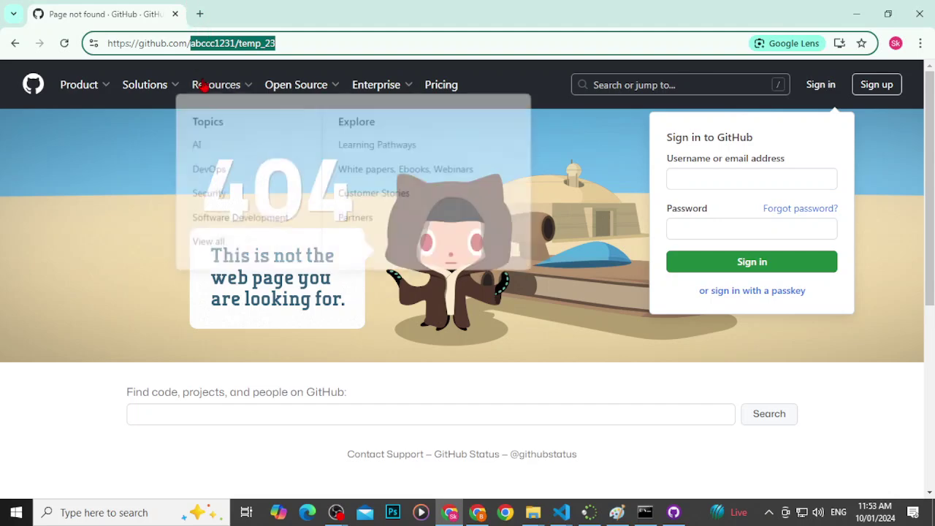
{"action": "key", "text": "alt+Tab"}
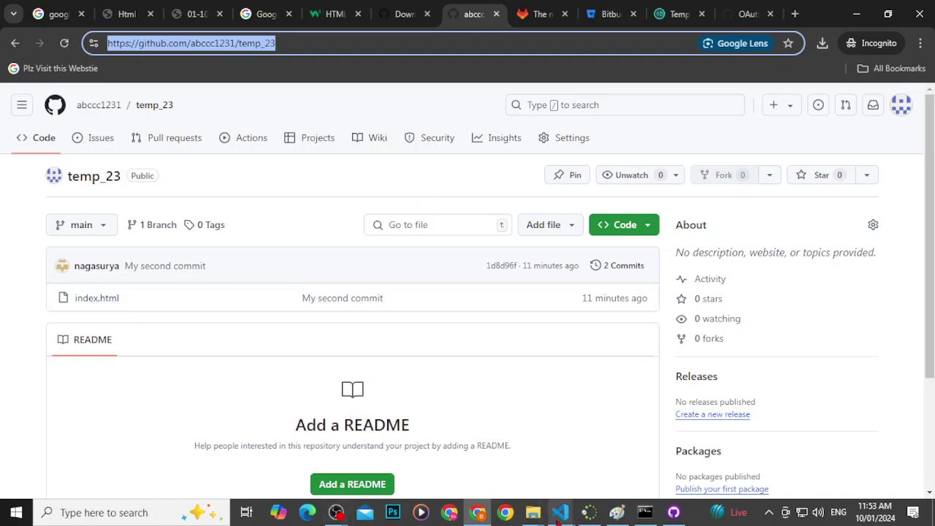
Step: Create a new empty about.html file in the test-repo-bmj Explorer
{"action": "mouse_move", "coordinate": [561, 512]}
{"action": "left_click", "coordinate": [637, 447]}
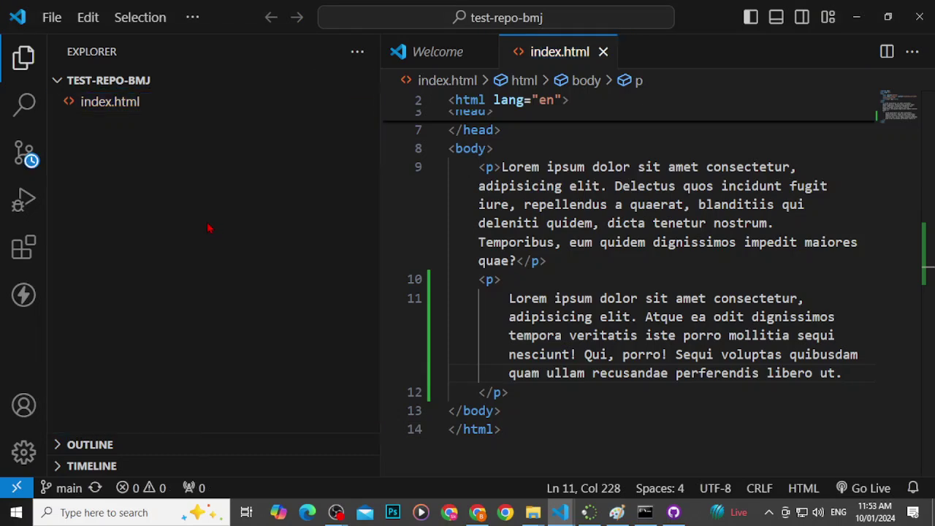
{"action": "right_click", "coordinate": [209, 230]}
{"action": "left_click", "coordinate": [264, 182]}
{"action": "type", "text": "styel."}
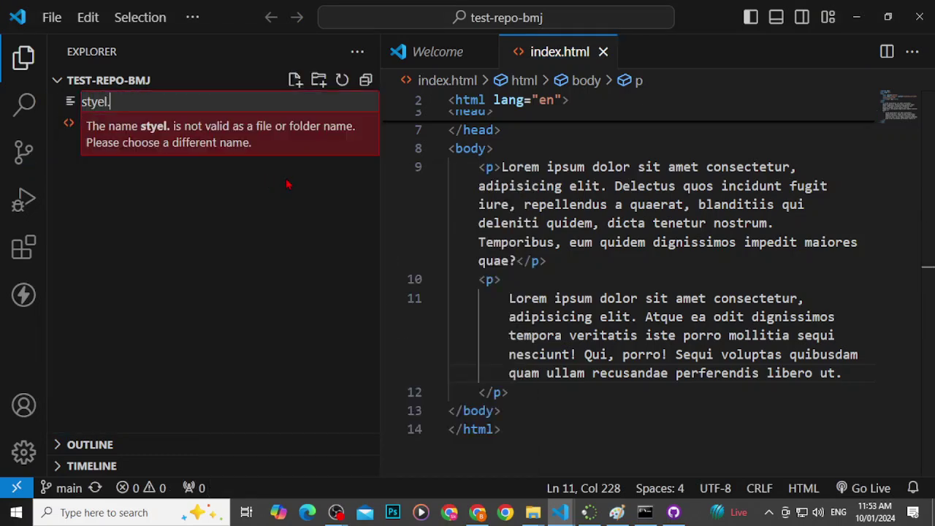
{"action": "key", "text": "BackSpace"}
{"action": "key", "text": "BackSpace"}
{"action": "key", "text": "BackSpace"}
{"action": "key", "text": "BackSpace"}
{"action": "key", "text": "BackSpace"}
{"action": "key", "text": "BackSpace"}
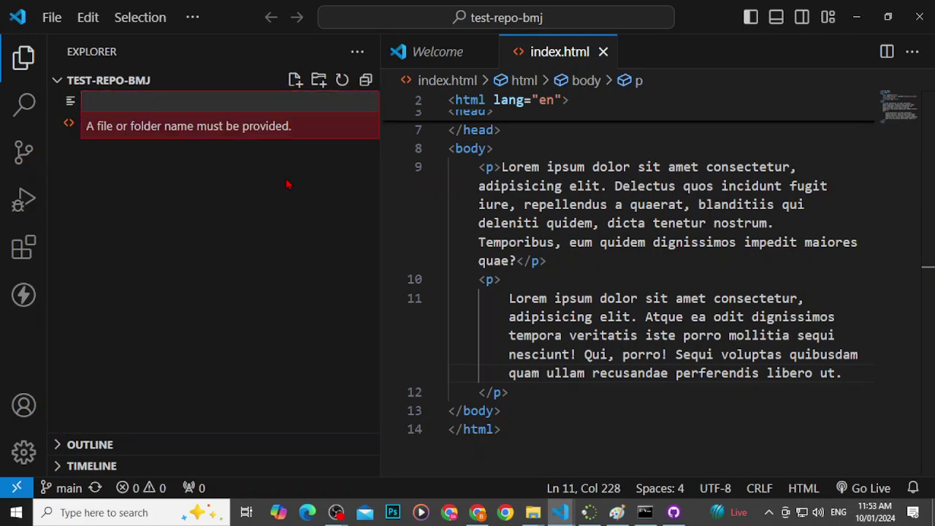
{"action": "type", "text": "a"}
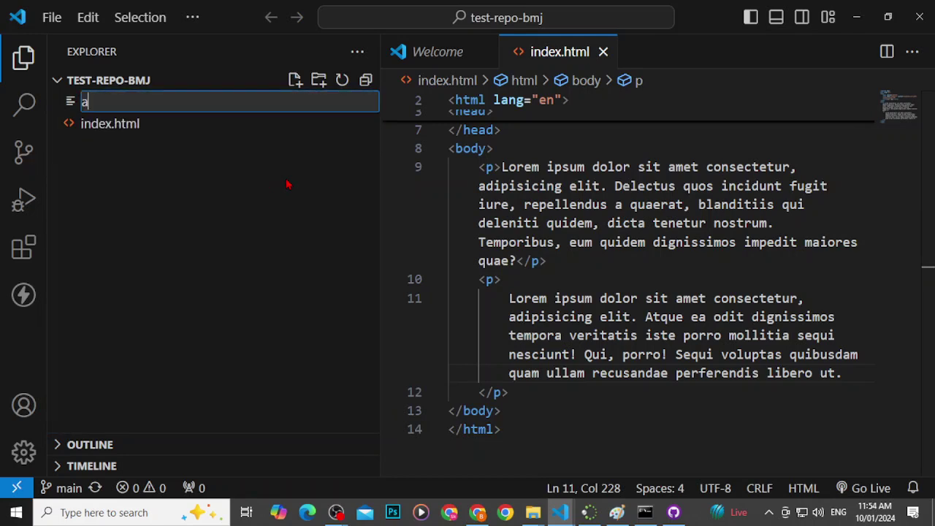
{"action": "type", "text": "bout.html"}
{"action": "key", "text": "Return"}
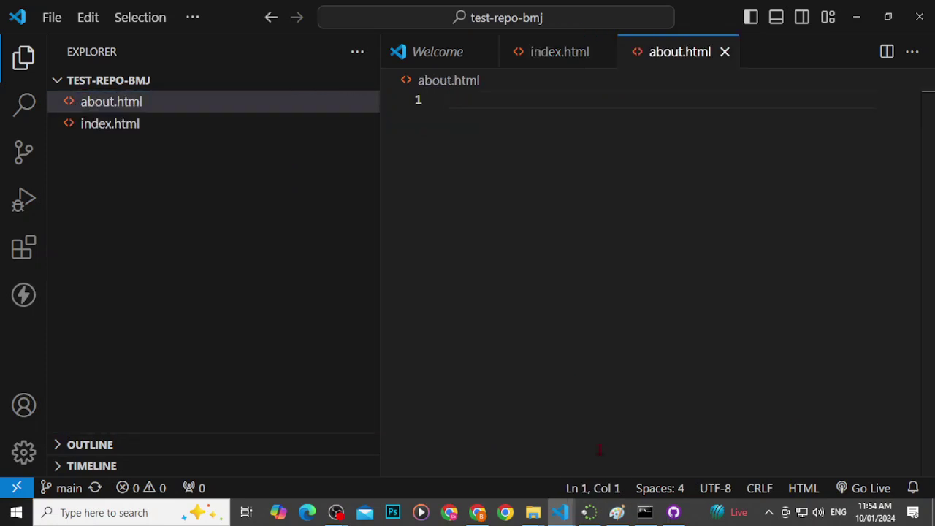
Step: Bring the Command Prompt window to the front
{"action": "left_click", "coordinate": [616, 512]}
{"action": "left_click", "coordinate": [645, 512]}
{"action": "left_click", "coordinate": [572, 338]}
Step: Check the repository status and stage all new files, including about.html, with git add
{"action": "type", "text": "git staut"}
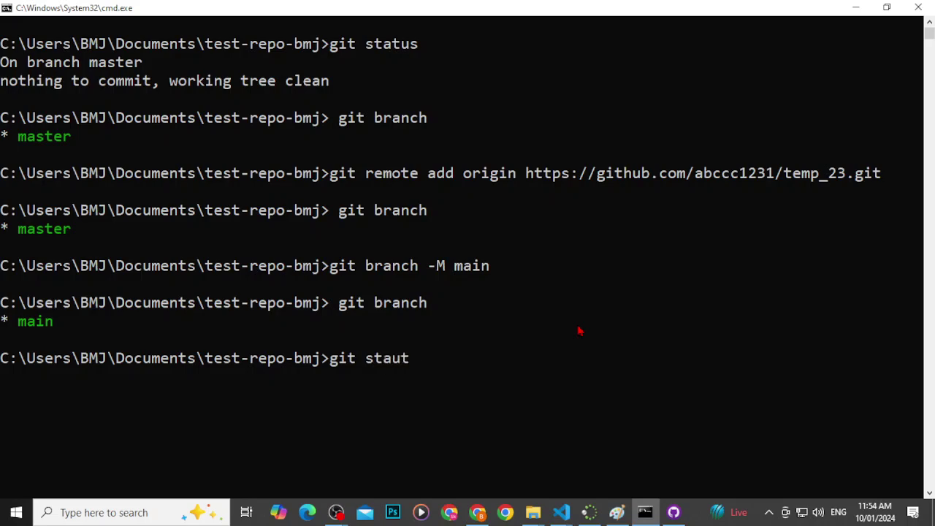
{"action": "key", "text": "BackSpace"}
{"action": "type", "text": "tus"}
{"action": "key", "text": "Return"}
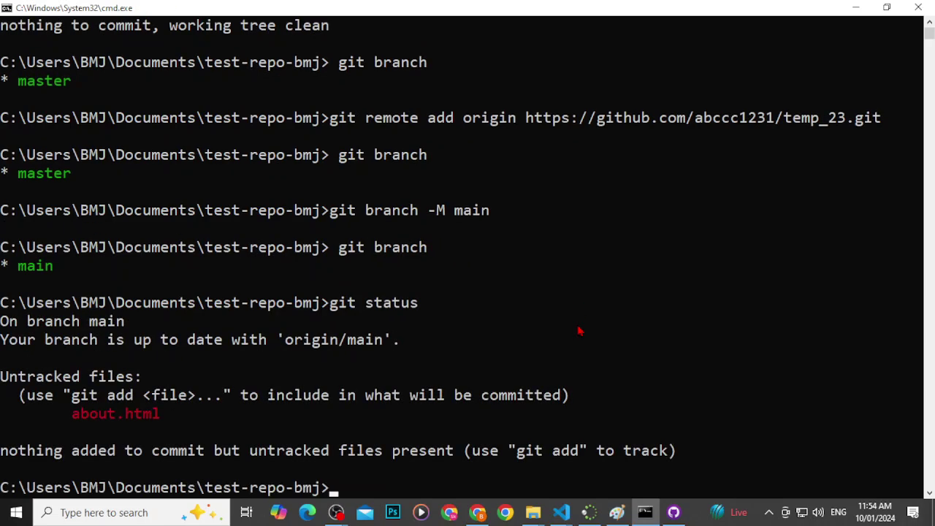
{"action": "type", "text": "git add ."}
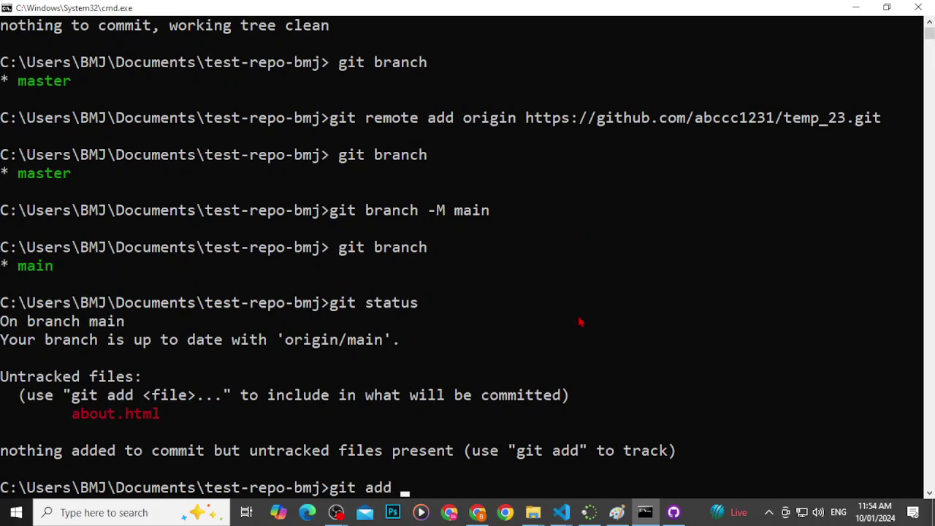
{"action": "key", "text": "Return"}
Step: Clear the console with cls and confirm about.html is staged via git status
{"action": "type", "text": "clear"}
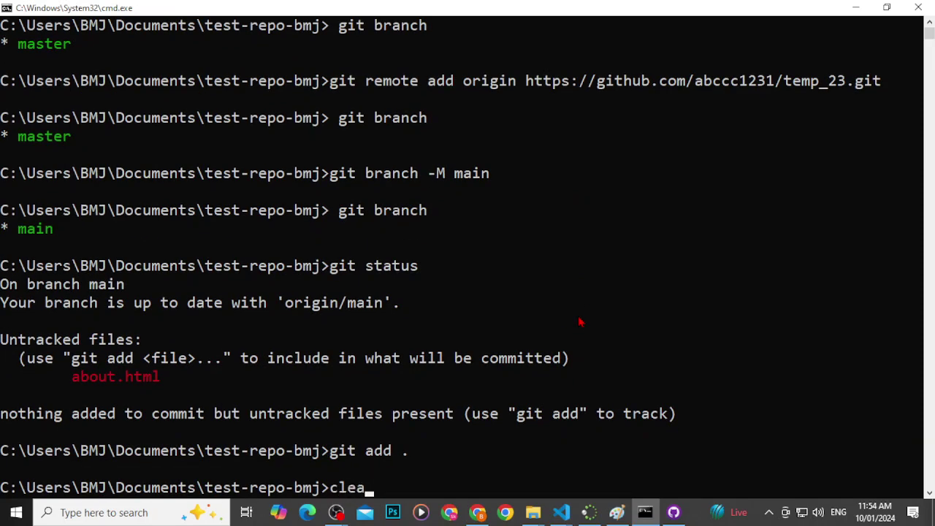
{"action": "key", "text": "Return"}
{"action": "type", "text": "cls"}
{"action": "key", "text": "Return"}
{"action": "type", "text": "git"}
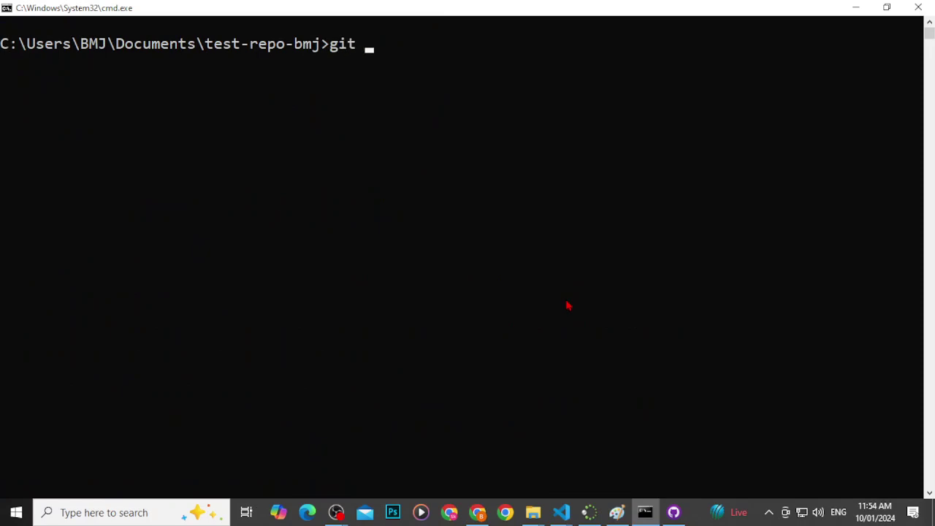
{"action": "type", "text": " status"}
{"action": "key", "text": "Return"}
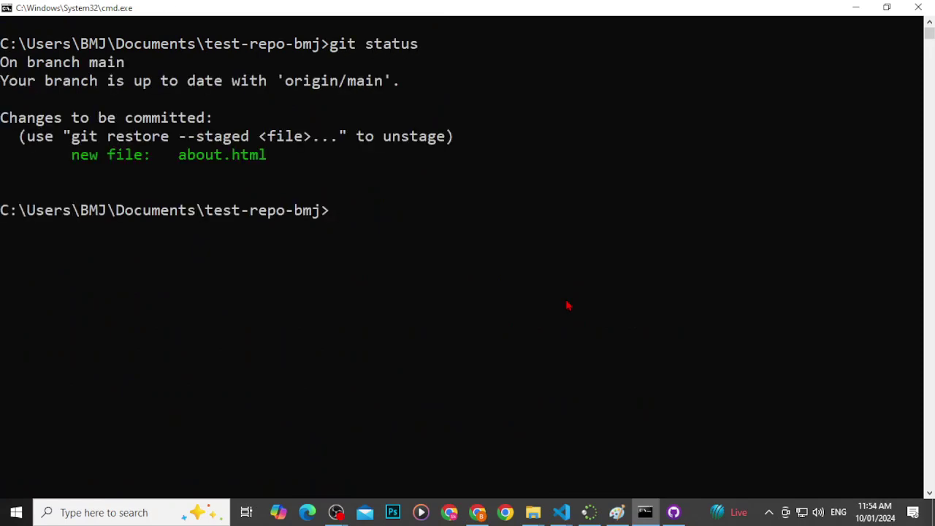
Step: Commit the staged about.html with the message "Added about.html"
{"action": "type", "text": "git commit -m"}
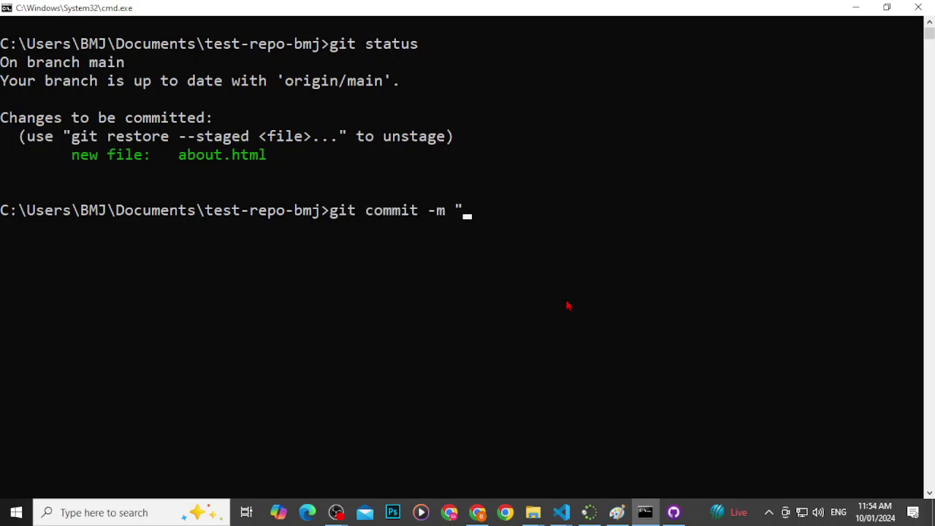
{"action": "type", "text": " \"Added"}
{"action": "key", "text": "BackSpace"}
{"action": "type", "text": "ed about.html\""}
{"action": "key", "text": "Return"}
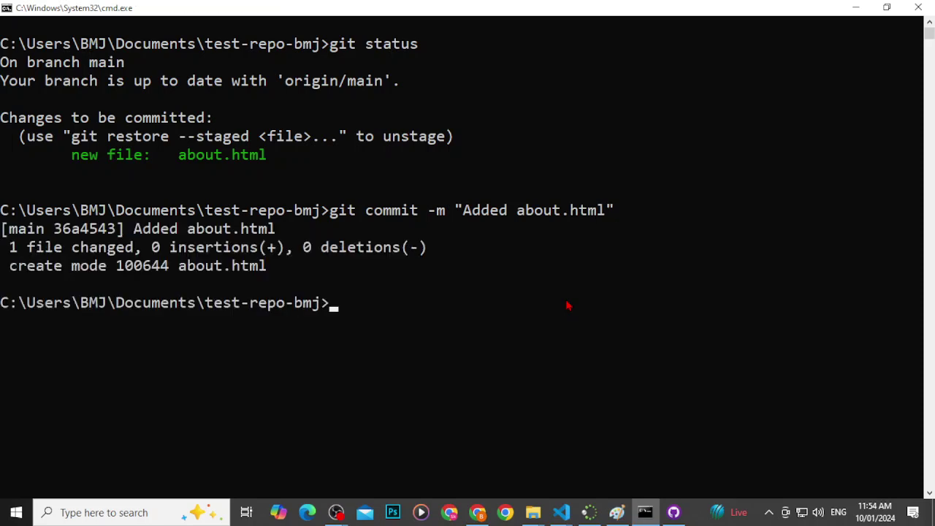
Step: Clear the console and confirm with git status that main is one commit ahead of origin
{"action": "type", "text": "cls"}
{"action": "key", "text": "Return"}
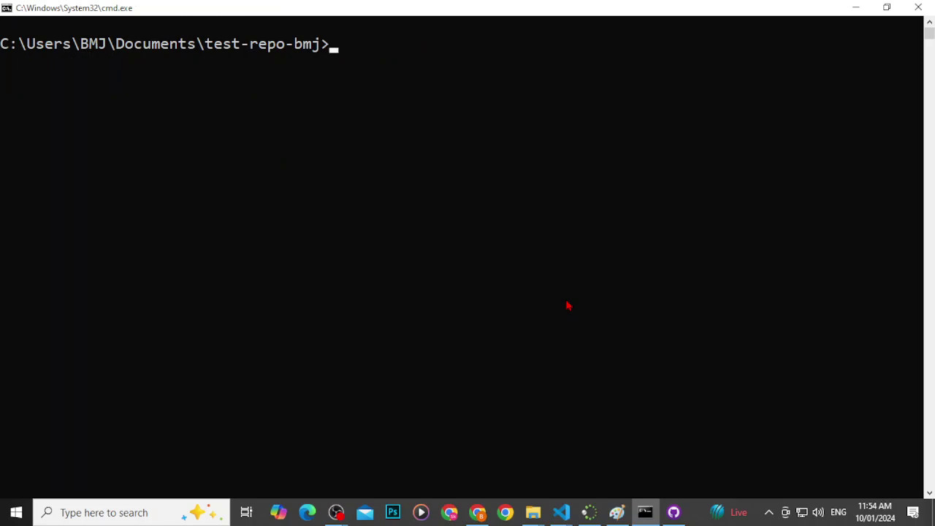
{"action": "type", "text": "git stat"}
{"action": "type", "text": "us"}
{"action": "key", "text": "Return"}
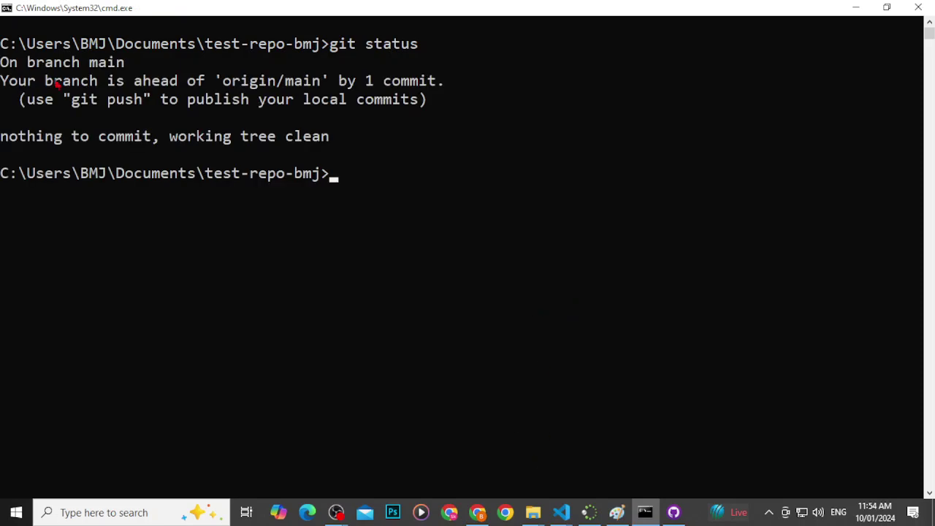
{"action": "left_click_drag", "start_coordinate": [64, 94], "coordinate": [244, 136]}
Step: Push the "Added about.html" commit on main to origin from GitHub Desktop
{"action": "left_click", "coordinate": [674, 512]}
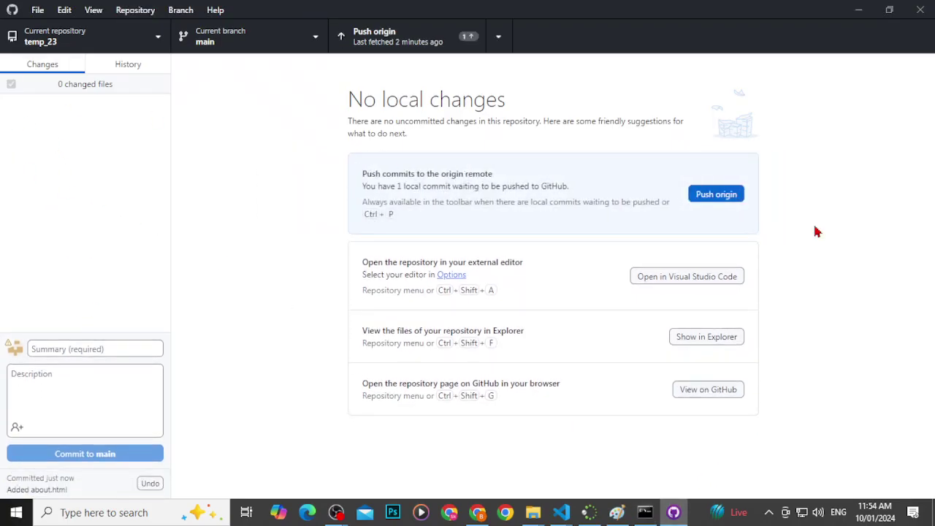
{"action": "left_click", "coordinate": [723, 200]}
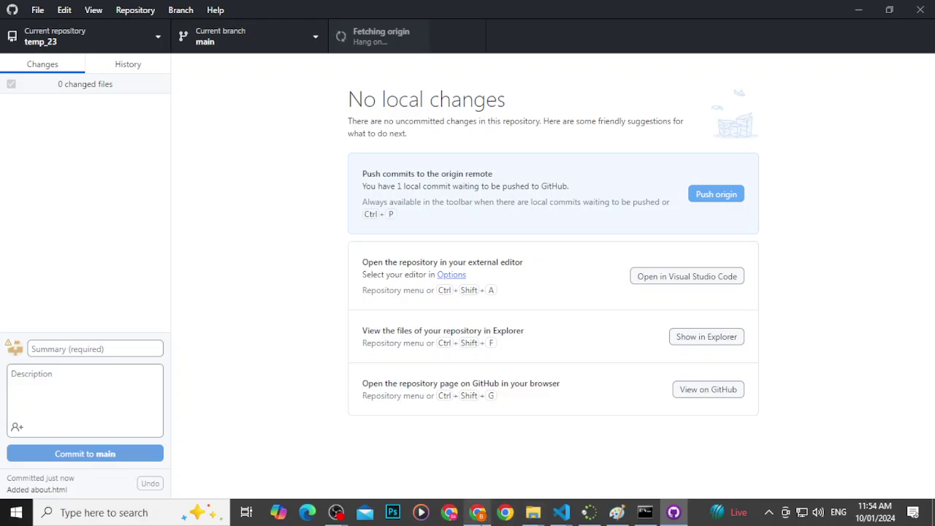
Step: Reload the temp_23 repository page in Chrome to check for the pushed about.html
{"action": "mouse_move", "coordinate": [561, 515]}
{"action": "left_click", "coordinate": [477, 512]}
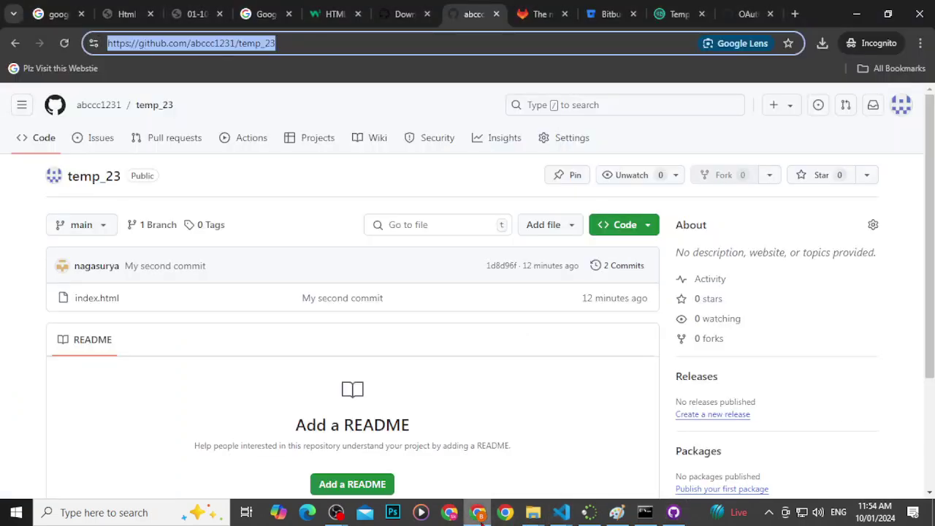
{"action": "left_click", "coordinate": [65, 42]}
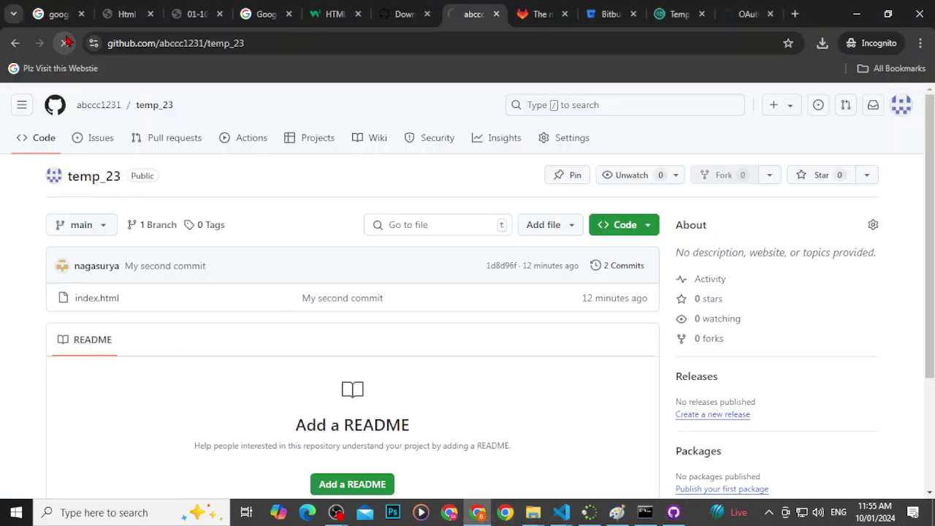